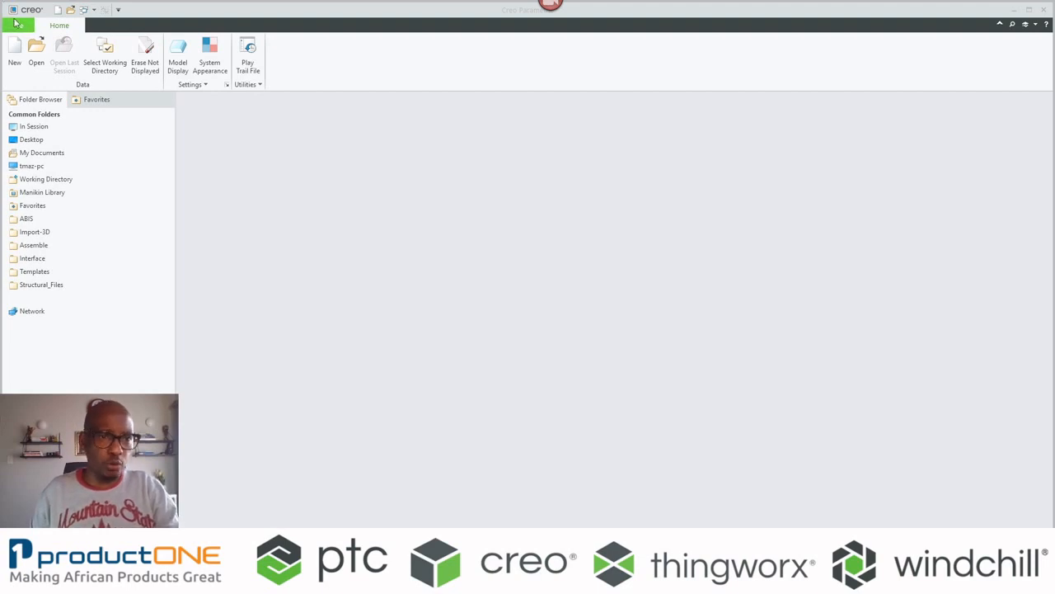
Create a new part and turn on the display of all datum axes, points, coordinate systems and planes.
{"action": "left_click", "coordinate": [15, 54]}
{"action": "key", "text": "Return"}
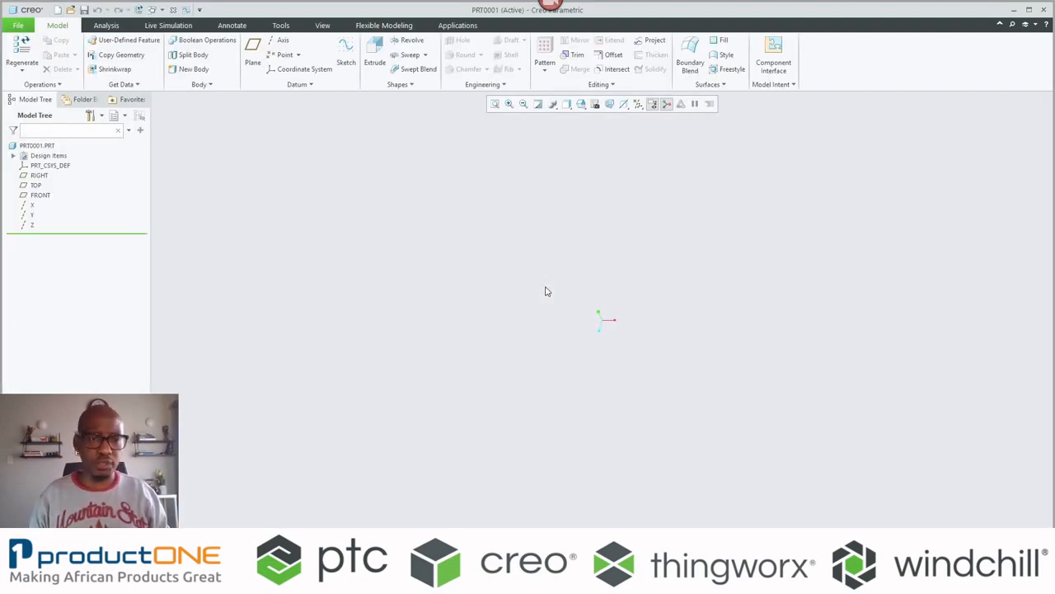
{"action": "left_click", "coordinate": [638, 105]}
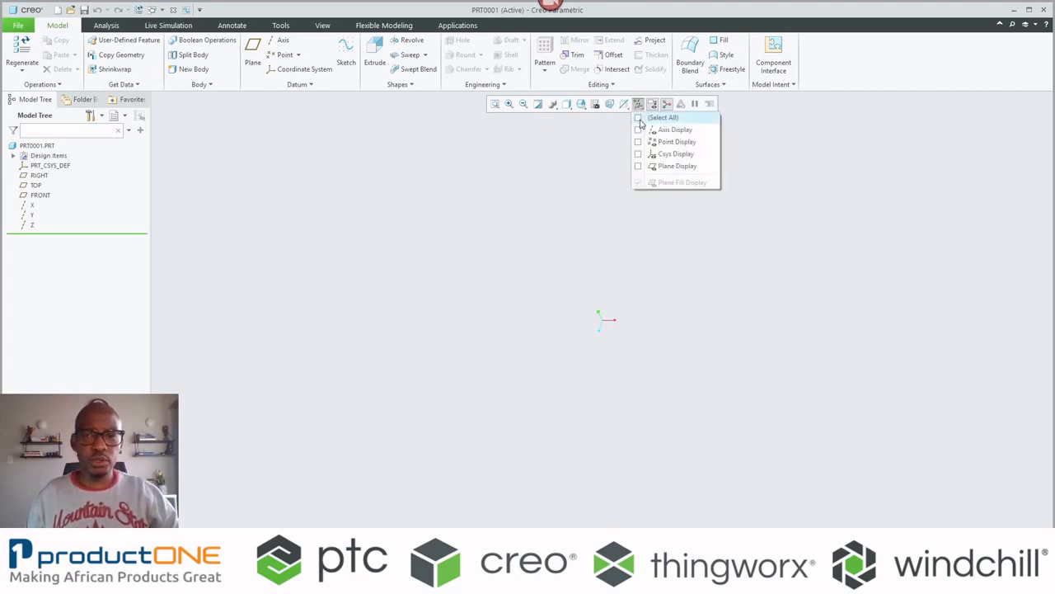
{"action": "left_click", "coordinate": [639, 118]}
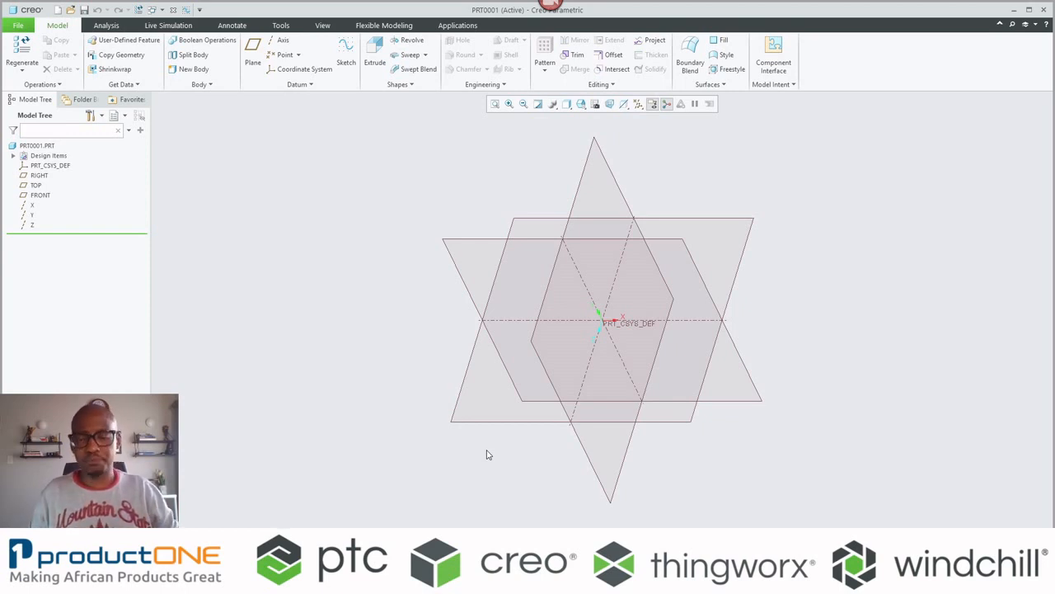
{"action": "mouse_move", "coordinate": [486, 455]}
{"action": "middle_mouse_down"}
{"action": "mouse_move", "coordinate": [598, 377]}
{"action": "mouse_move", "coordinate": [572, 381]}
{"action": "mouse_move", "coordinate": [561, 399]}
{"action": "middle_mouse_up"}
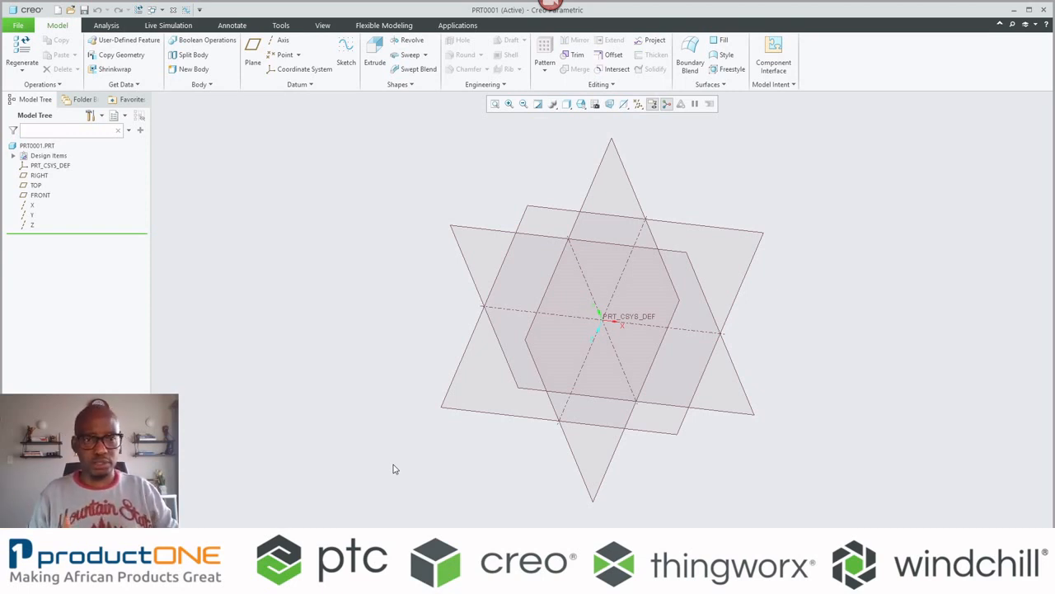
In the system appearance options, set the datum planes' positive side colour to green.
{"action": "left_click", "coordinate": [58, 86]}
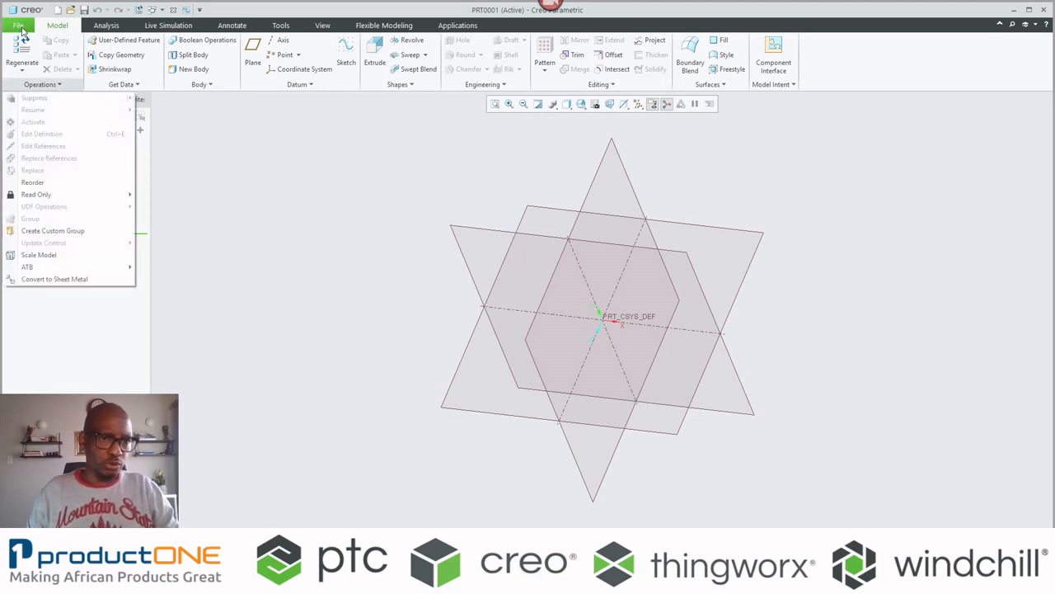
{"action": "left_click", "coordinate": [18, 25]}
{"action": "left_click", "coordinate": [18, 26]}
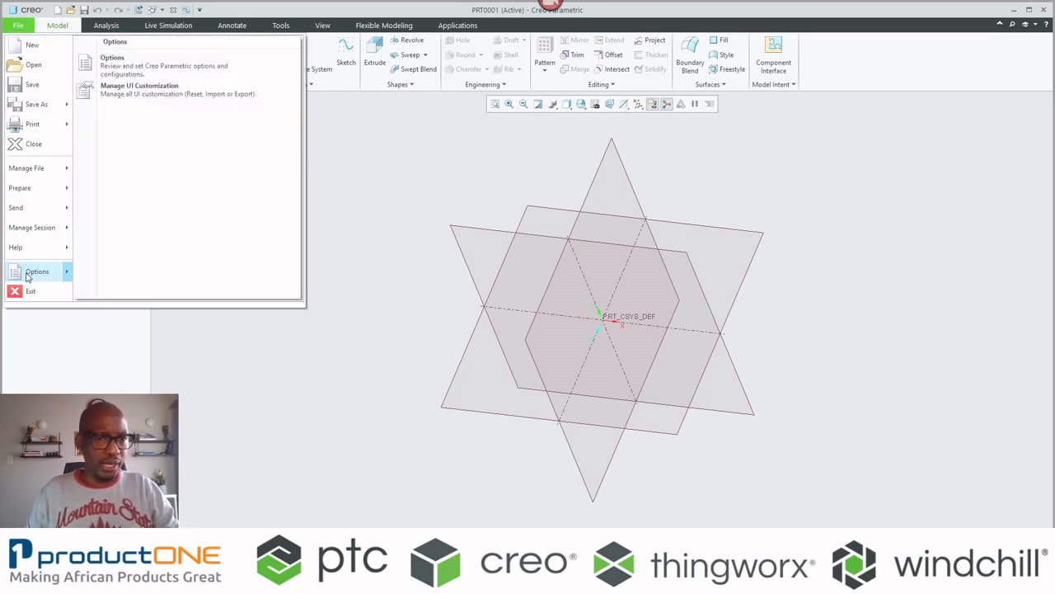
{"action": "left_click", "coordinate": [15, 275]}
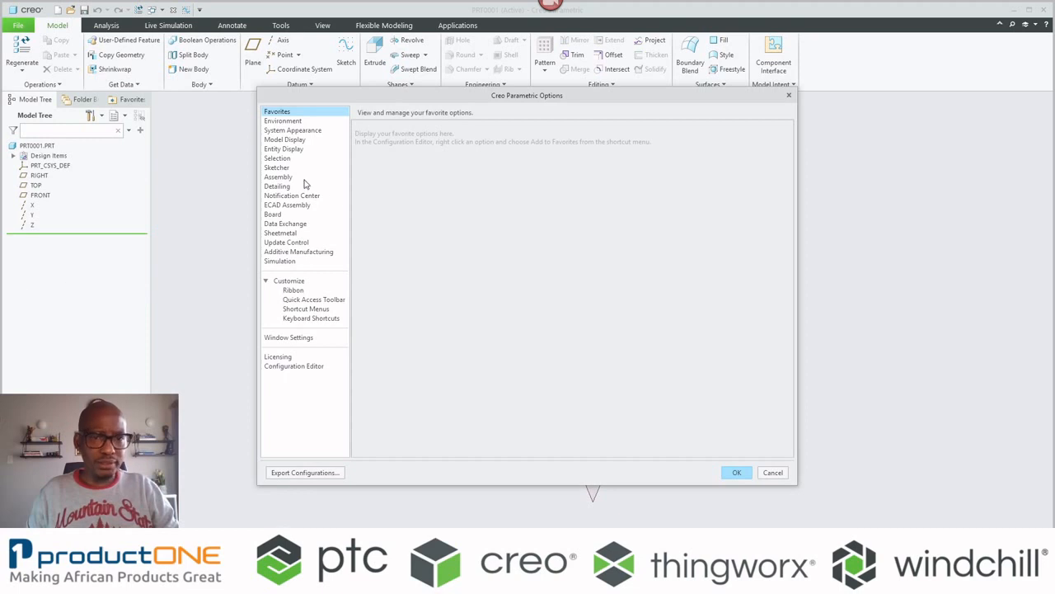
{"action": "left_click", "coordinate": [302, 134]}
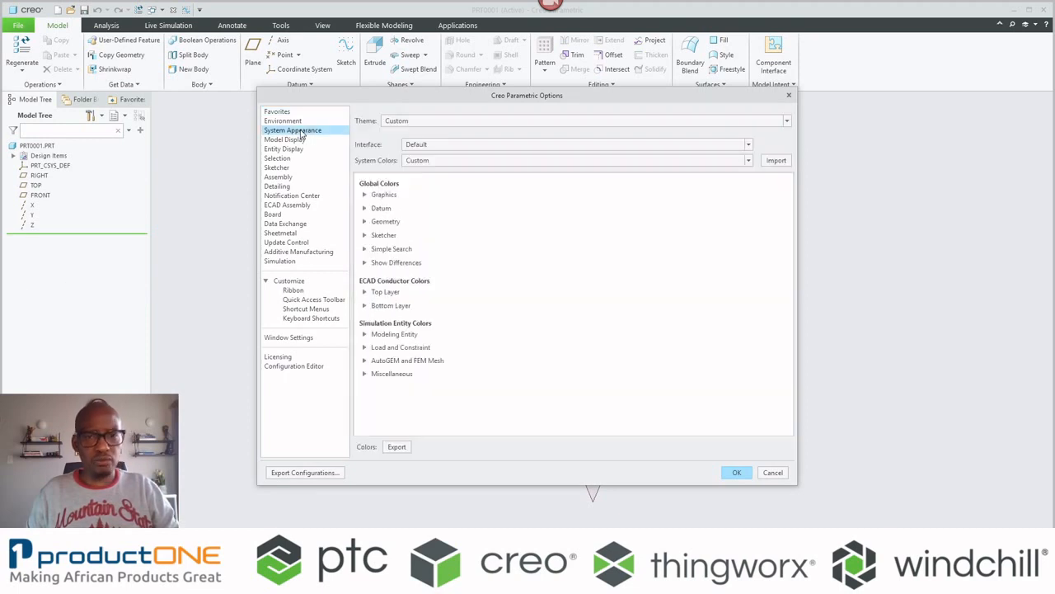
{"action": "left_click", "coordinate": [366, 208]}
{"action": "left_click", "coordinate": [394, 232]}
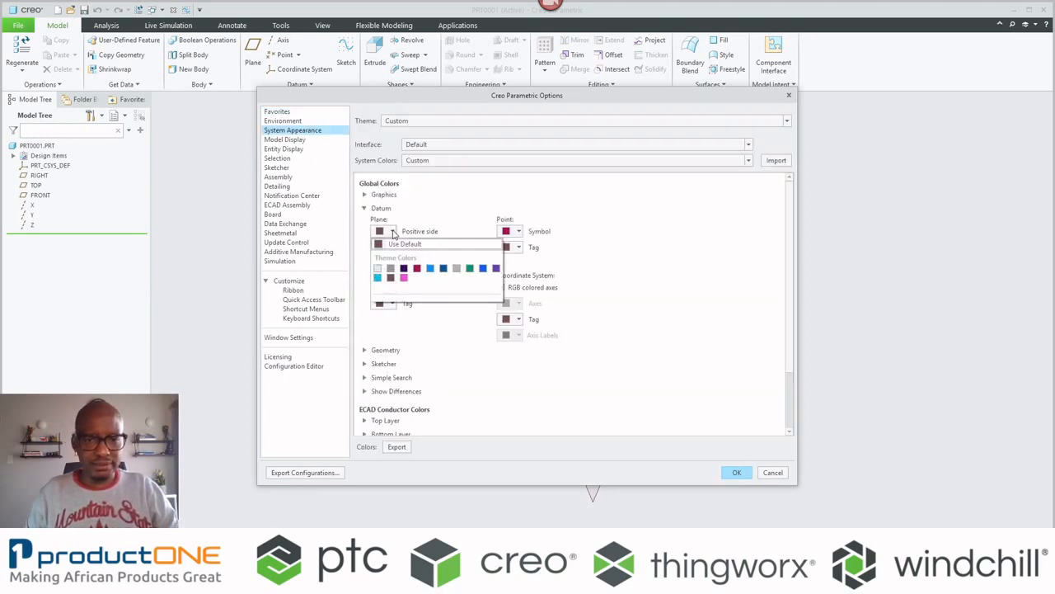
{"action": "left_click", "coordinate": [470, 269]}
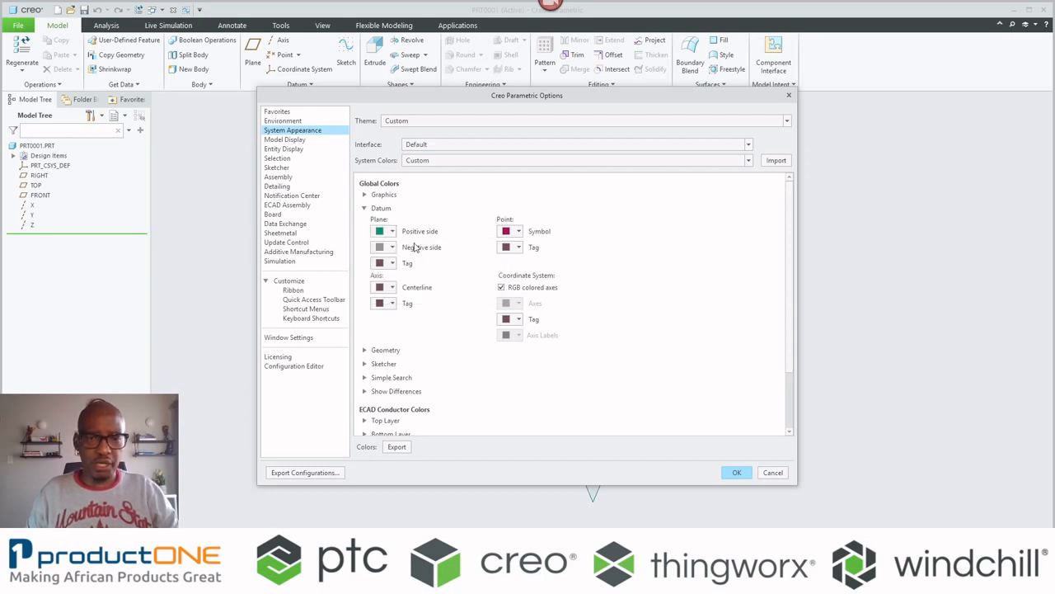
Set the datum planes' negative side colour to pink, apply the options and check both sides of the planes.
{"action": "left_click", "coordinate": [392, 248]}
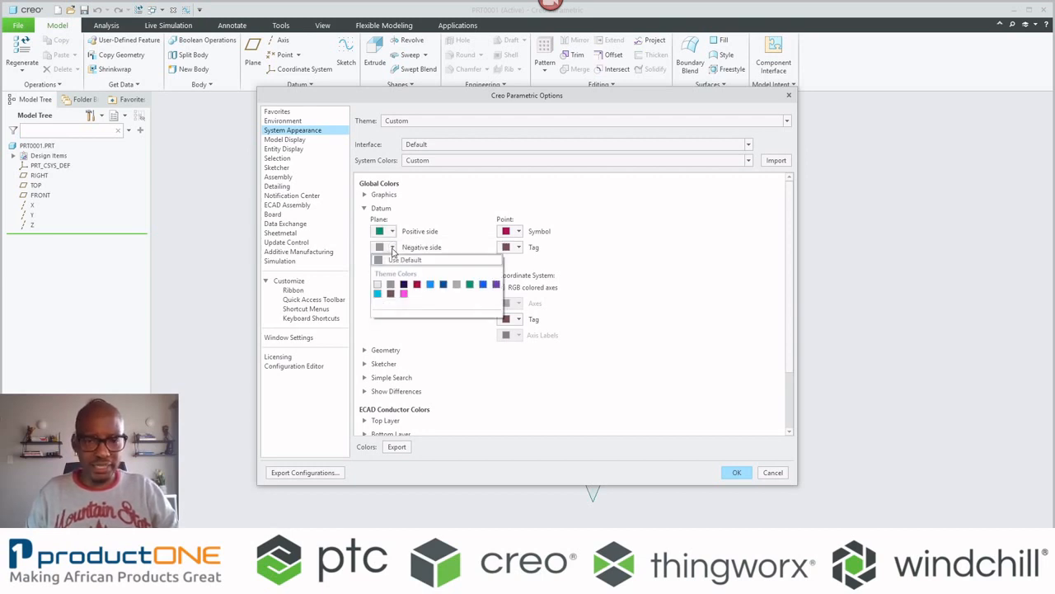
{"action": "left_click", "coordinate": [405, 294]}
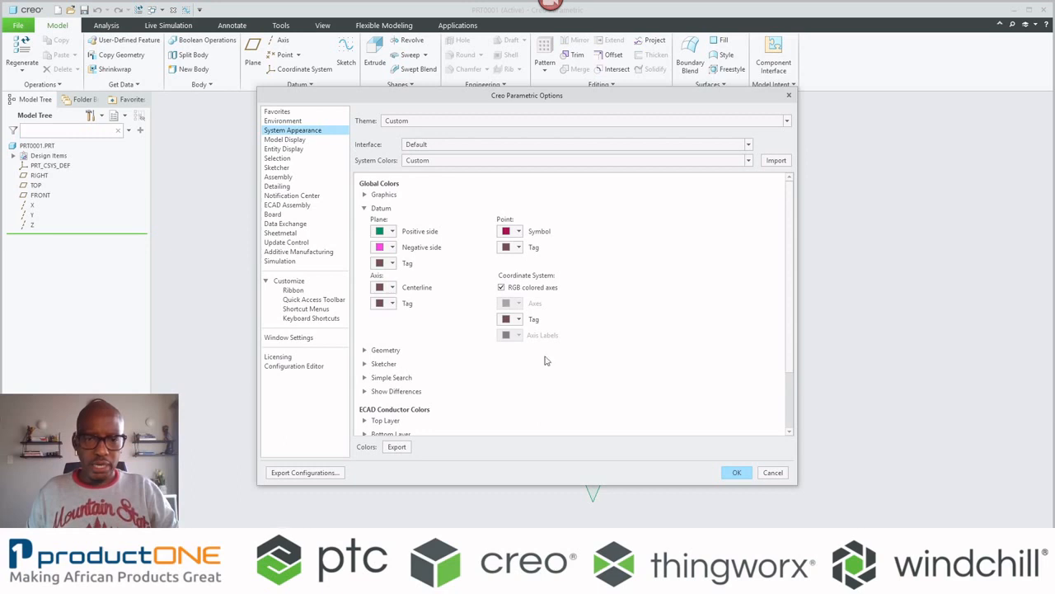
{"action": "left_click", "coordinate": [737, 472]}
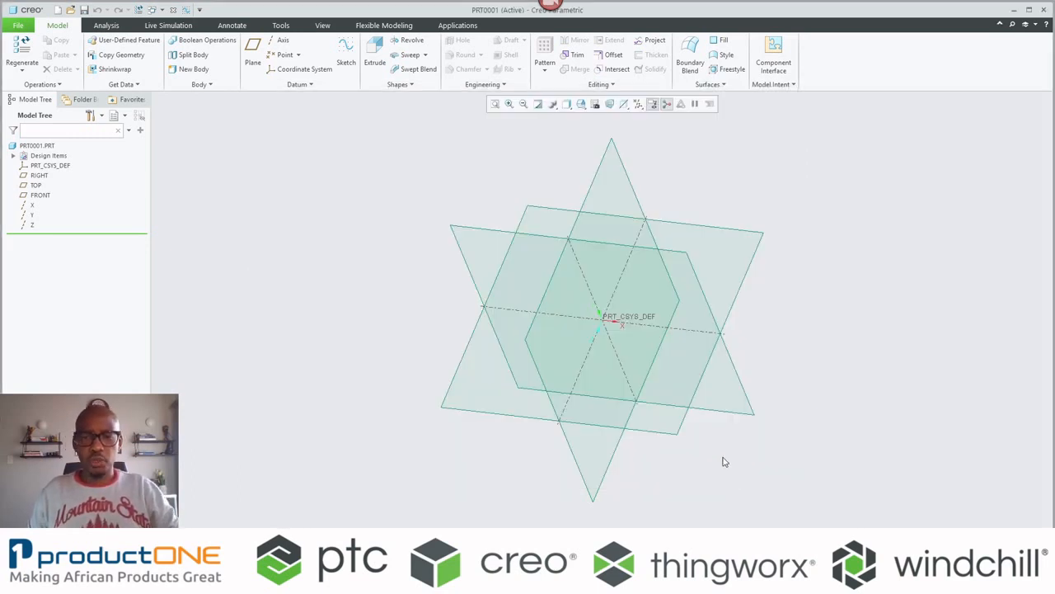
{"action": "mouse_move", "coordinate": [729, 298]}
{"action": "middle_mouse_down"}
{"action": "mouse_move", "coordinate": [718, 305]}
{"action": "mouse_move", "coordinate": [728, 305]}
{"action": "middle_mouse_up"}
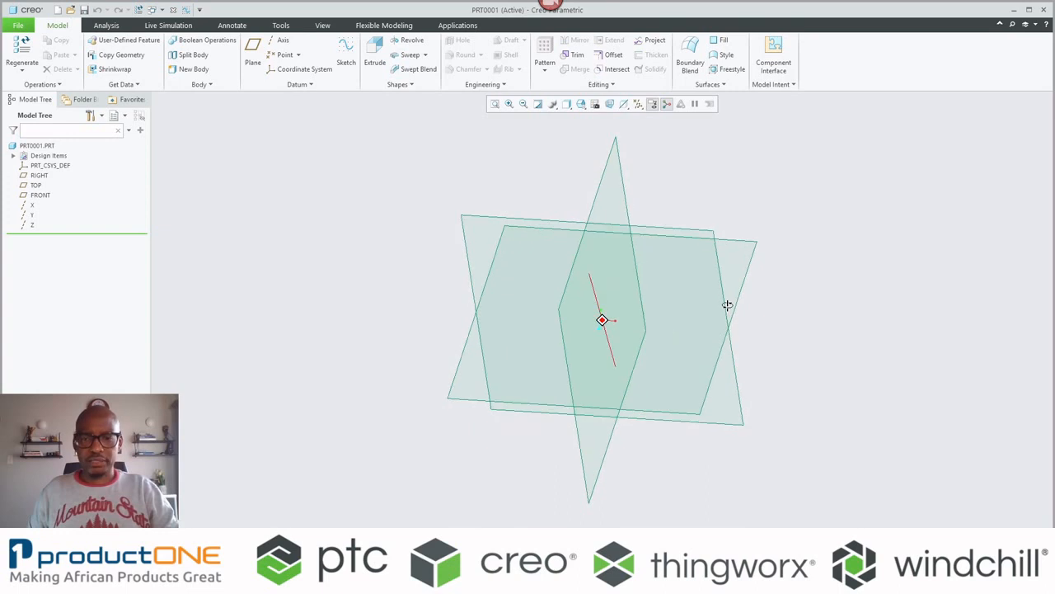
{"action": "middle_click_drag", "start_coordinate": [830, 316], "coordinate": [718, 316]}
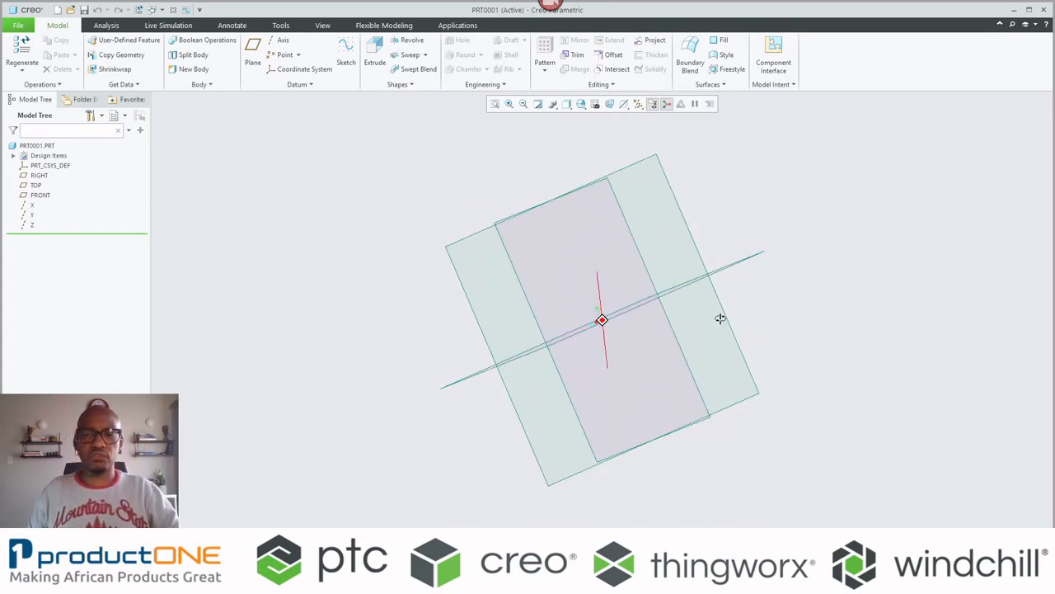
{"action": "middle_click_drag", "start_coordinate": [795, 336], "coordinate": [742, 355]}
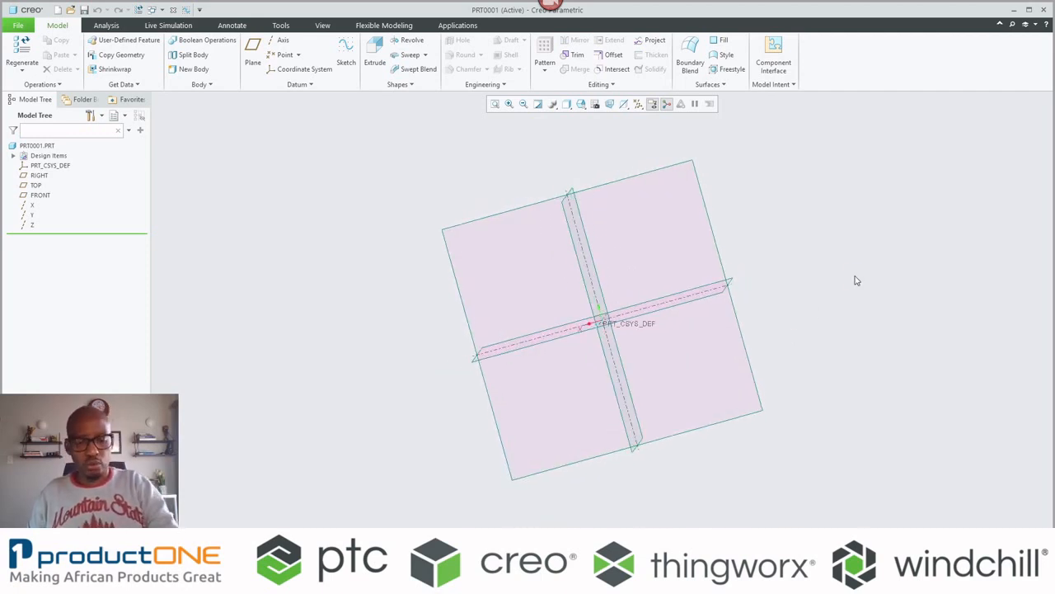
{"action": "key", "text": "ctrl+d"}
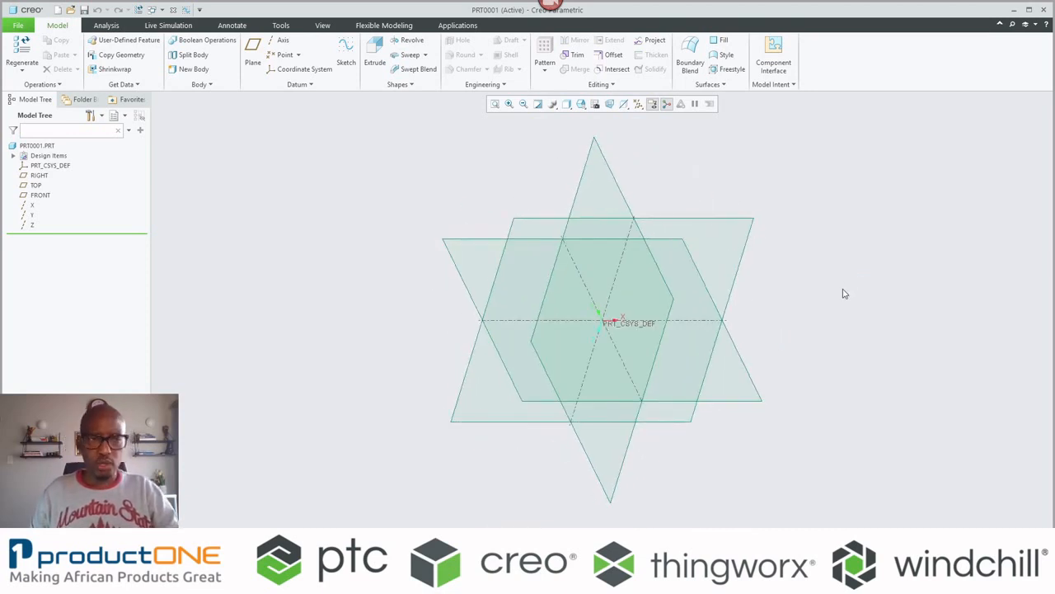
Start an extrude on the TOP plane and sketch a center rectangle about 1166 by 551 on the origin.
{"action": "left_click", "coordinate": [744, 269]}
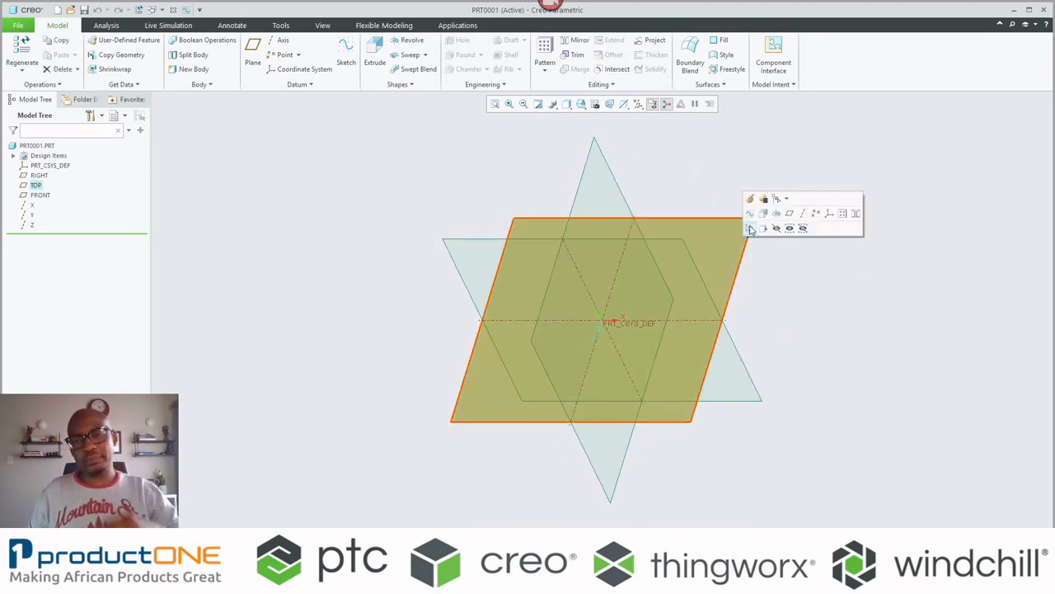
{"action": "left_click", "coordinate": [764, 215]}
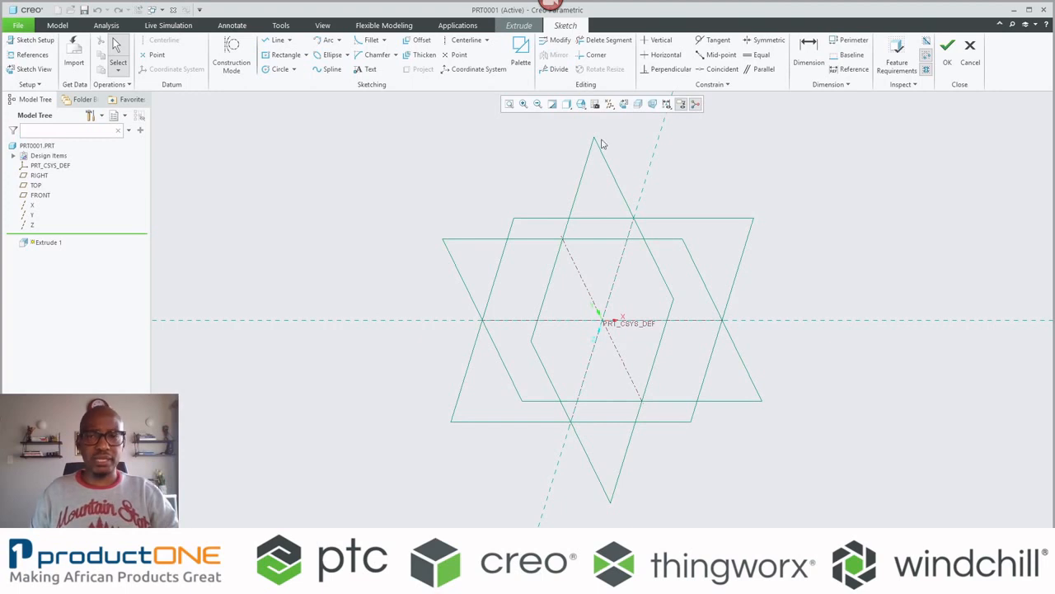
{"action": "right_click", "coordinate": [415, 185]}
{"action": "left_click", "coordinate": [492, 205]}
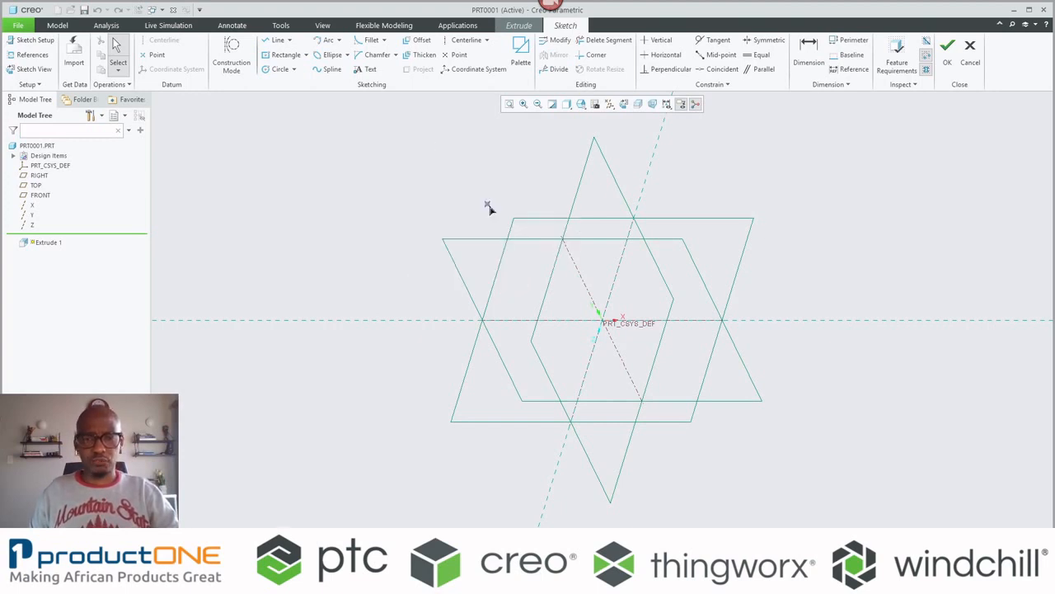
{"action": "left_click", "coordinate": [610, 326]}
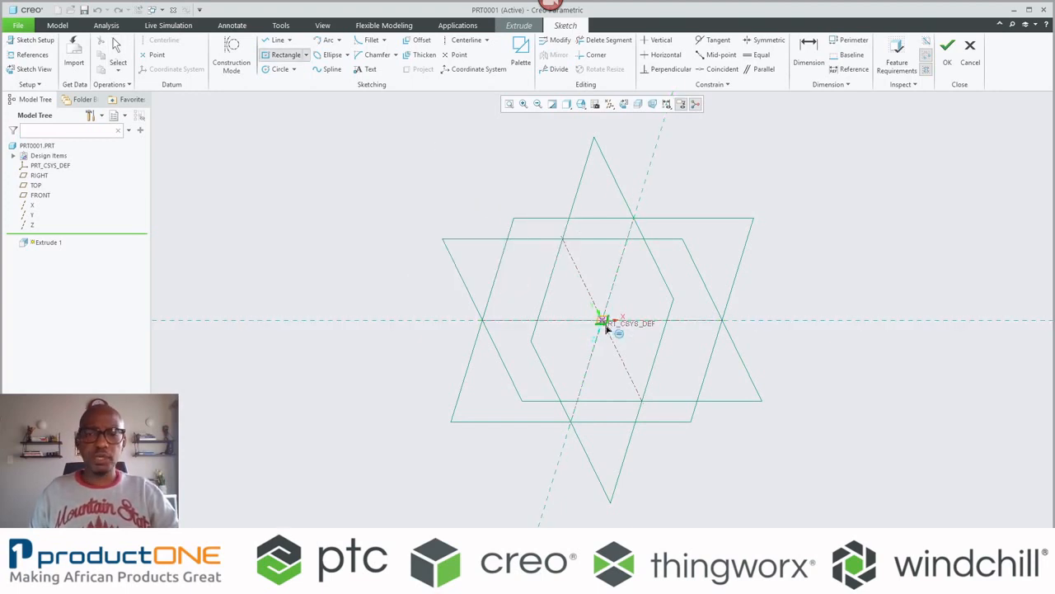
{"action": "left_click", "coordinate": [843, 430]}
{"action": "middle_click", "coordinate": [722, 214]}
Hide all datum display and reposition the rectangle's width dimension near its lower edge.
{"action": "left_click", "coordinate": [610, 104]}
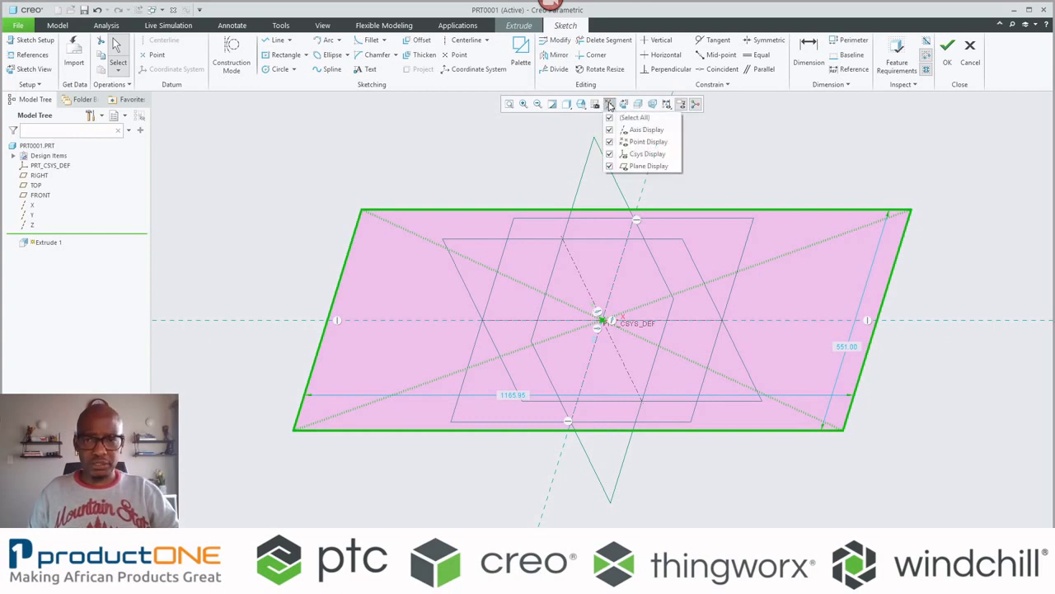
{"action": "left_click", "coordinate": [611, 118]}
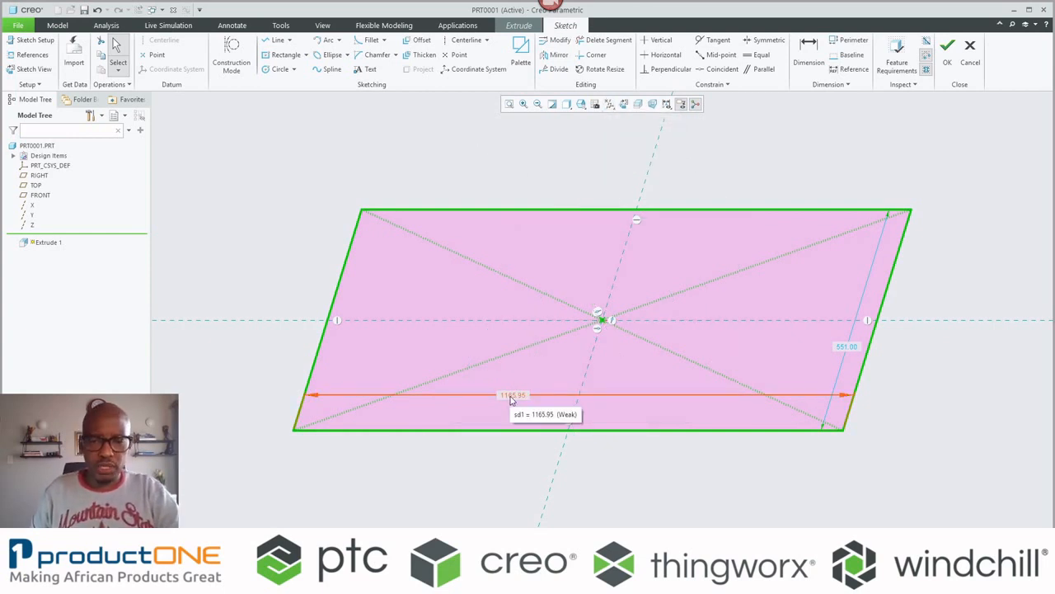
{"action": "left_click_drag", "start_coordinate": [517, 397], "coordinate": [518, 459]}
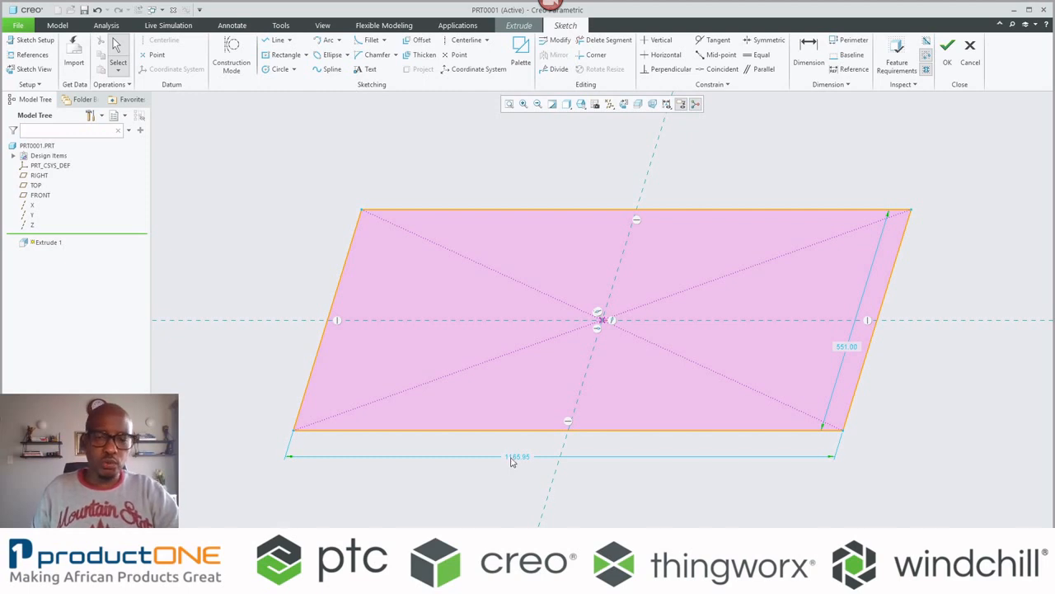
{"action": "left_click_drag", "start_coordinate": [514, 458], "coordinate": [519, 409]}
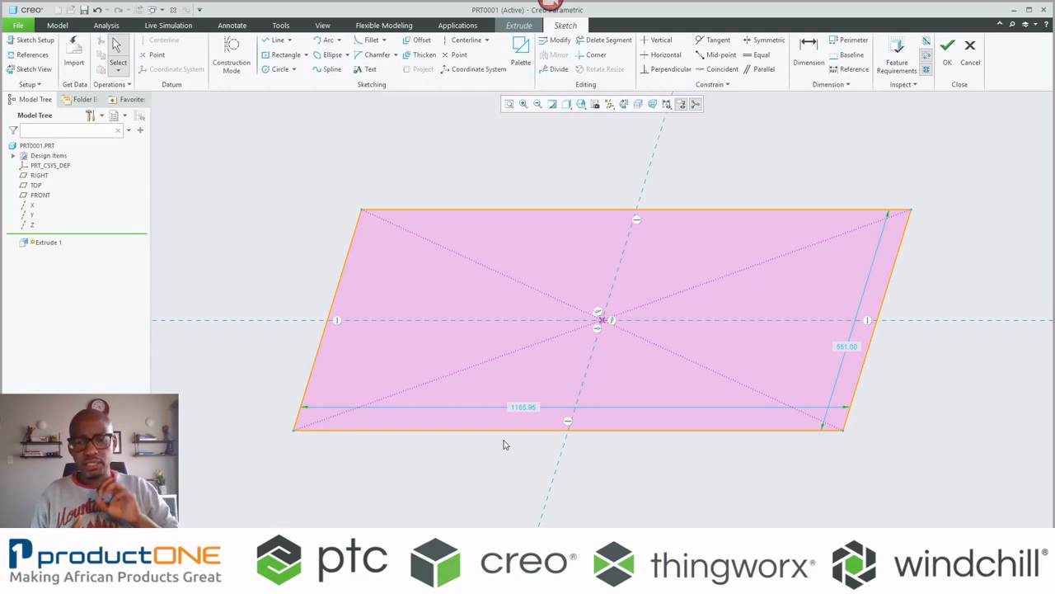
Set the rectangle's width to 250 and its height to 150, and finish the sketch.
{"action": "double_click", "coordinate": [520, 410]}
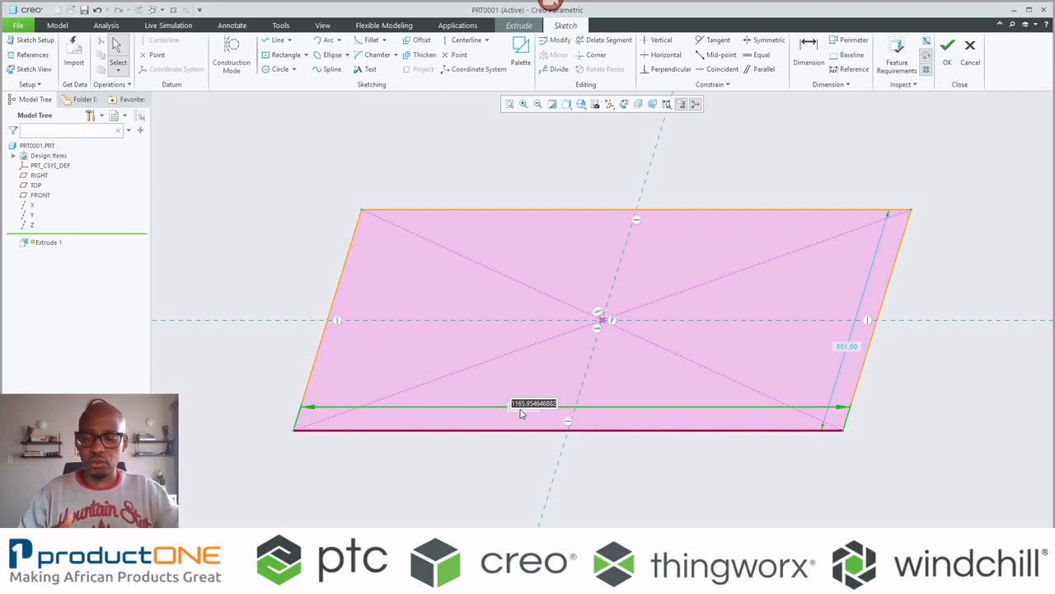
{"action": "type", "text": "250"}
{"action": "key", "text": "Return"}
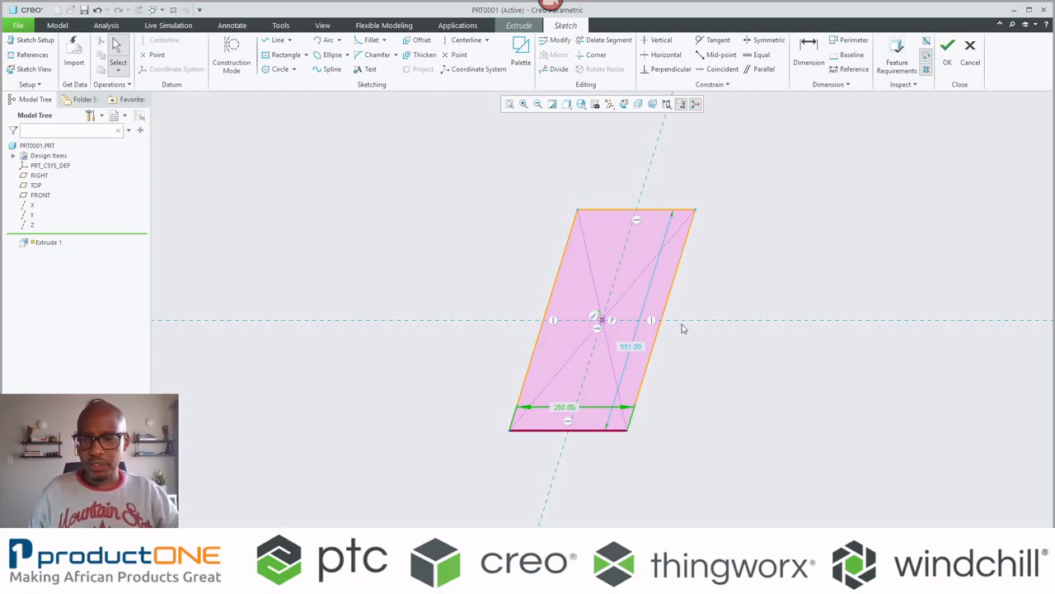
{"action": "double_click", "coordinate": [631, 346]}
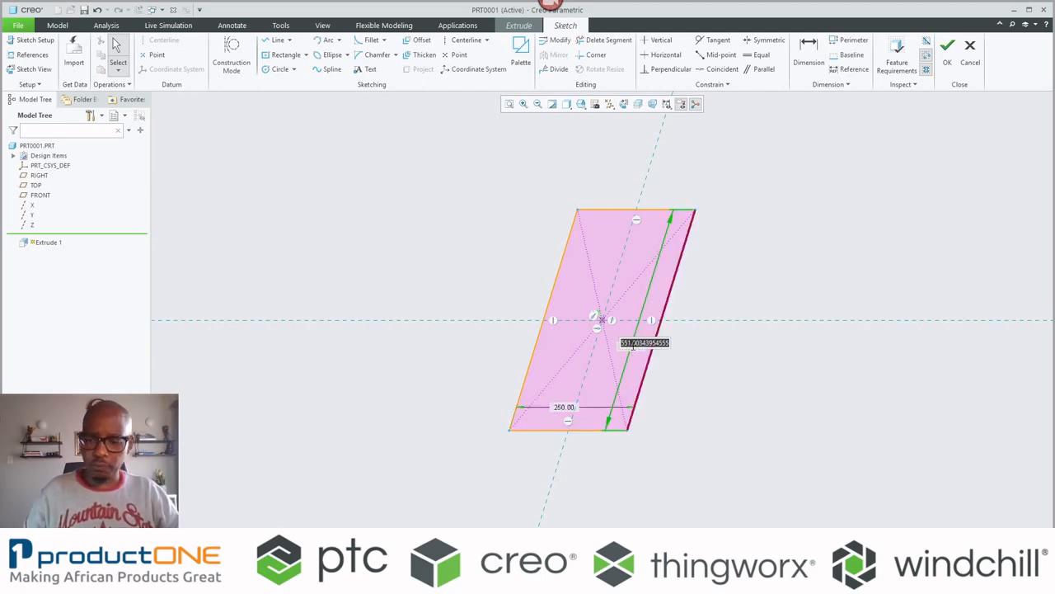
{"action": "type", "text": "150"}
{"action": "key", "text": "Return"}
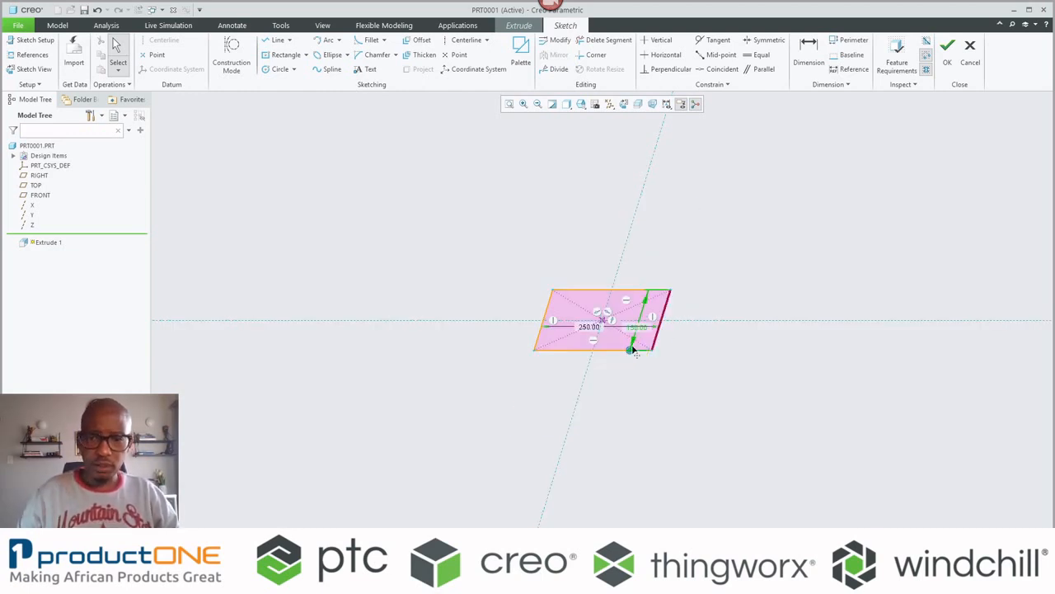
{"action": "right_click", "coordinate": [630, 368]}
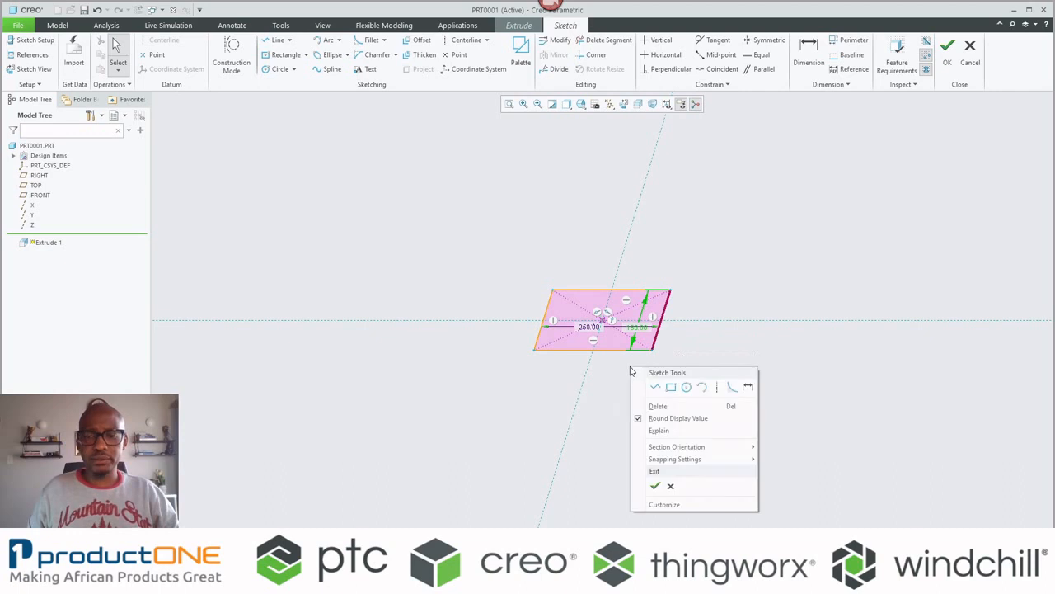
{"action": "left_click", "coordinate": [668, 484]}
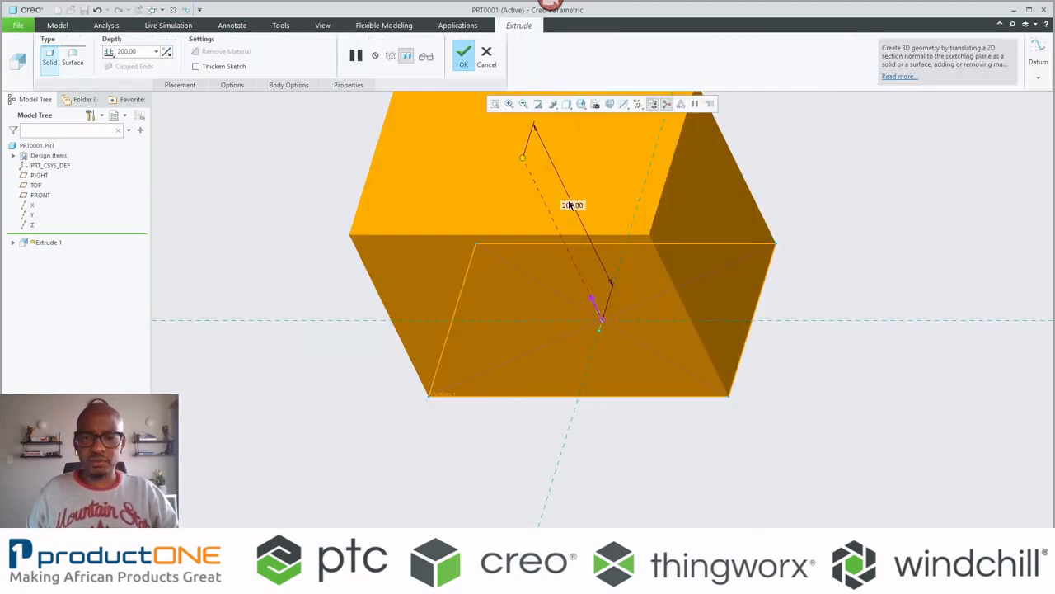
Extrude the rectangle to a depth of 10 with the direction flipped to below the sketch plane.
{"action": "double_click", "coordinate": [569, 204]}
{"action": "type", "text": "10"}
{"action": "key", "text": "Return"}
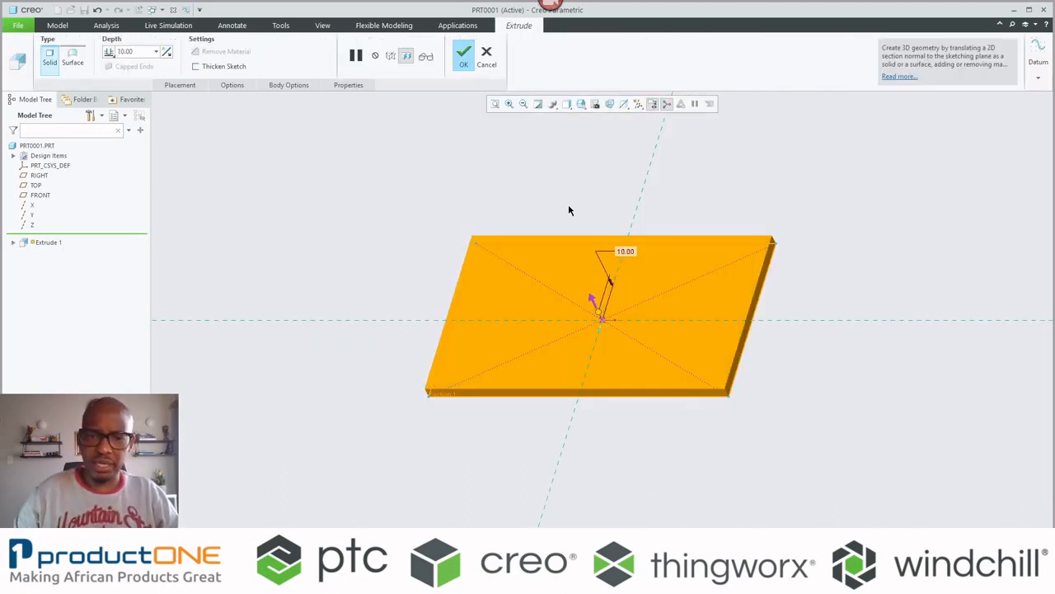
{"action": "left_click", "coordinate": [590, 296]}
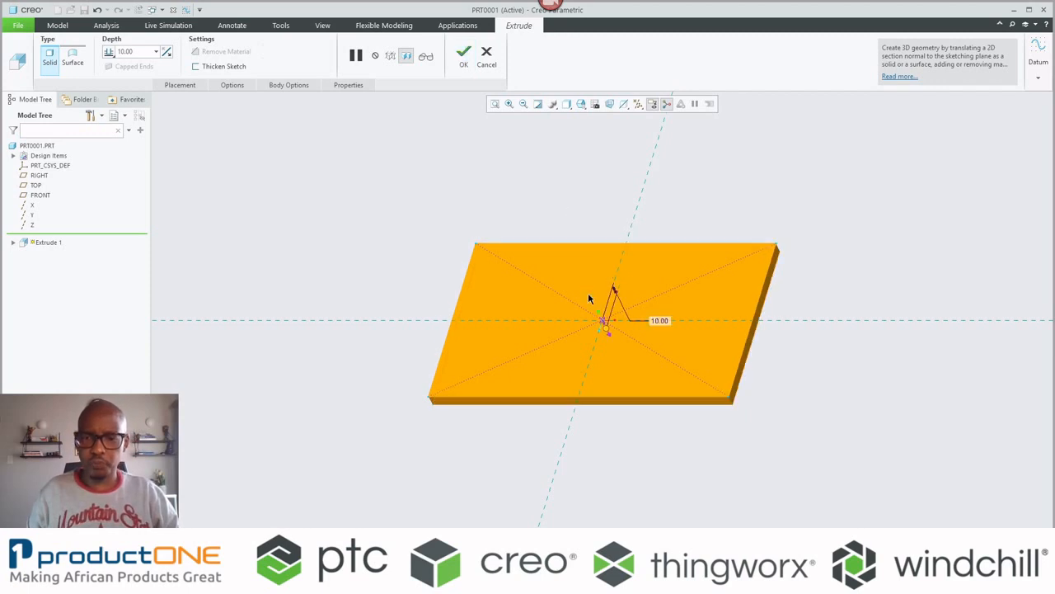
{"action": "middle_click", "coordinate": [439, 198]}
{"action": "middle_click_drag", "start_coordinate": [442, 217], "coordinate": [362, 213], "text": "shift"}
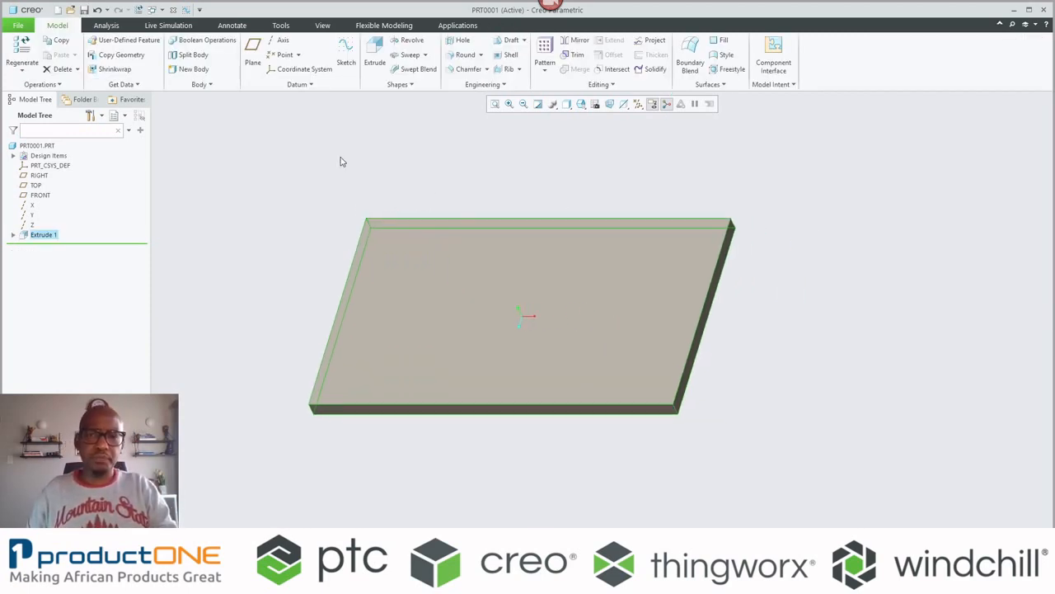
{"action": "left_click", "coordinate": [339, 153]}
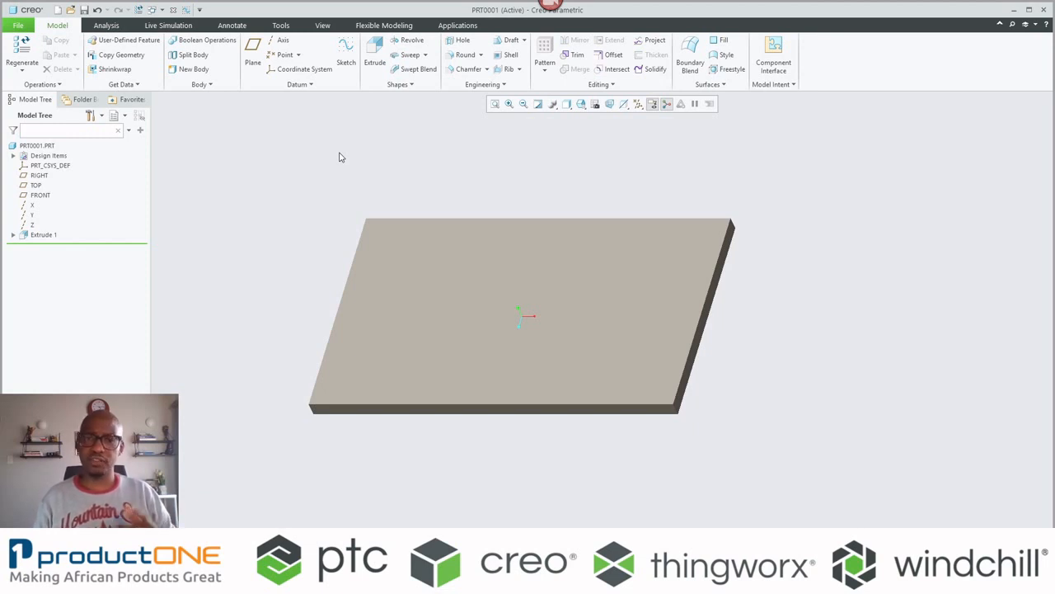
Start a hole, detach its Placement and Shape settings into the graphics area, view its body options, and cancel the hole.
{"action": "left_click", "coordinate": [450, 45]}
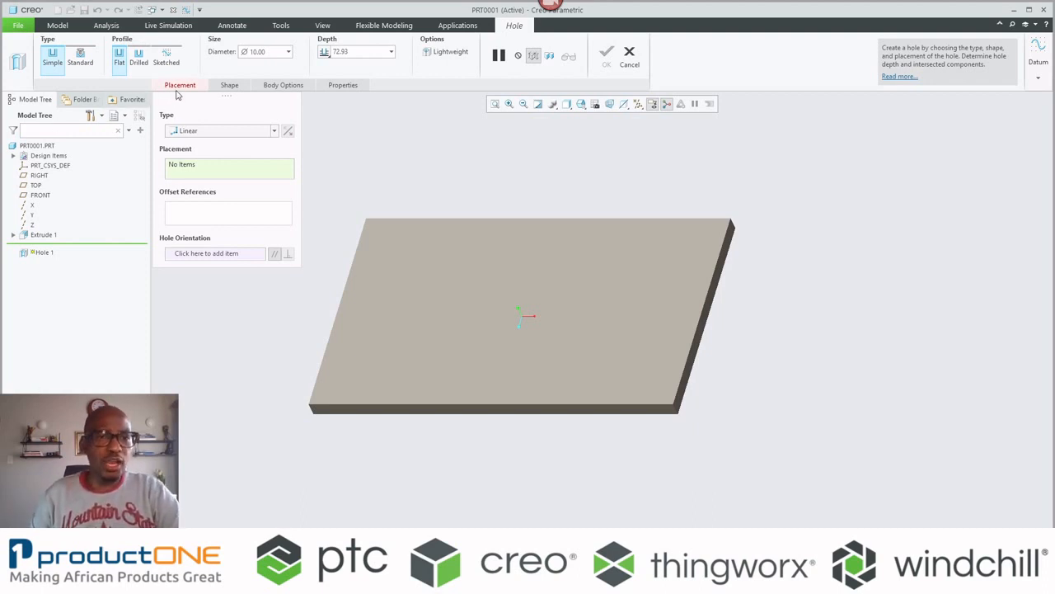
{"action": "left_click_drag", "start_coordinate": [176, 88], "coordinate": [154, 386]}
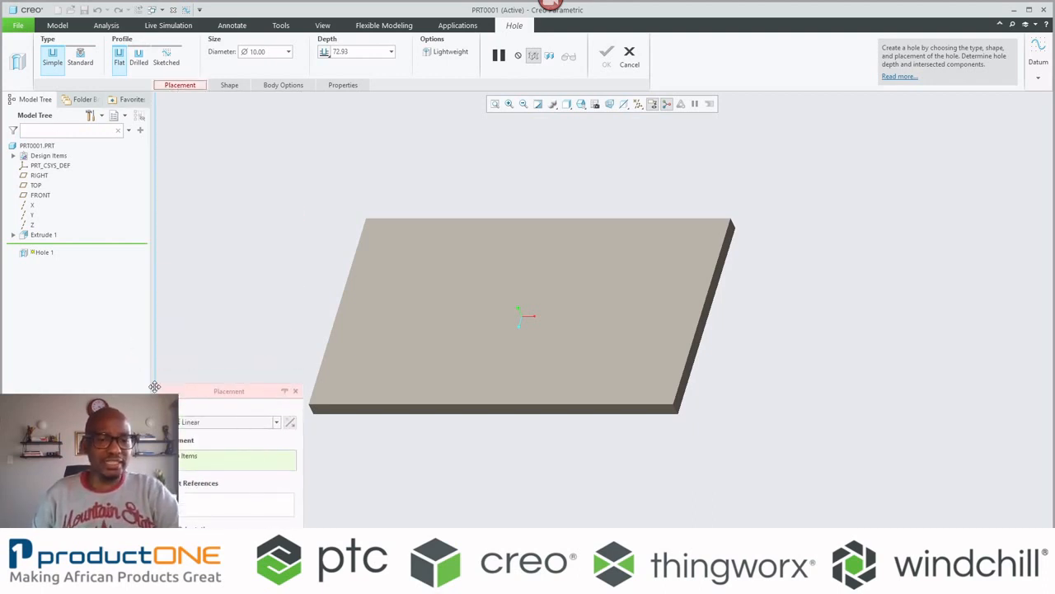
{"action": "left_click", "coordinate": [228, 86]}
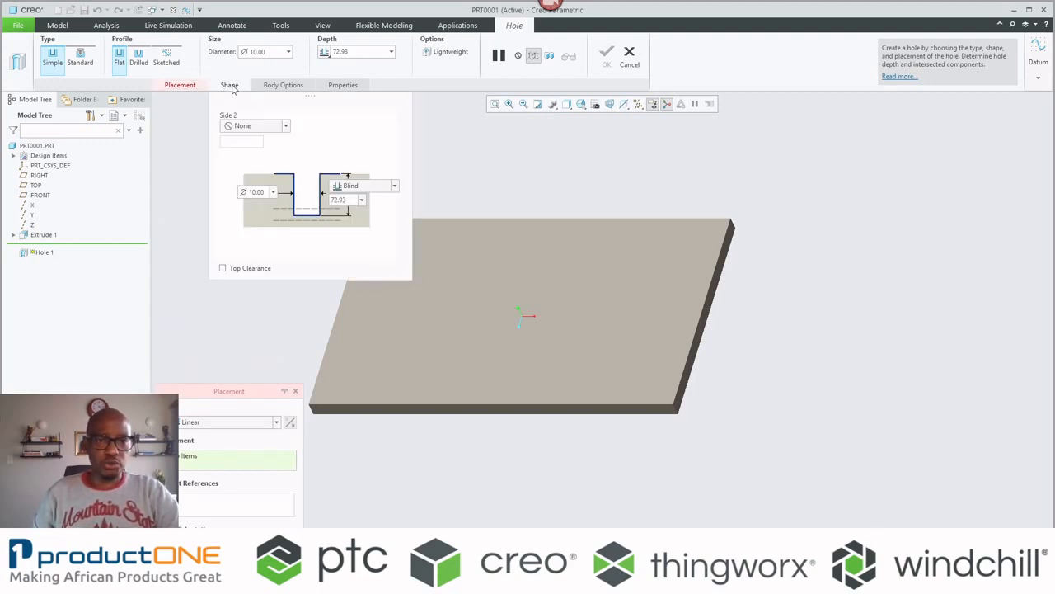
{"action": "left_click_drag", "start_coordinate": [232, 89], "coordinate": [895, 101]}
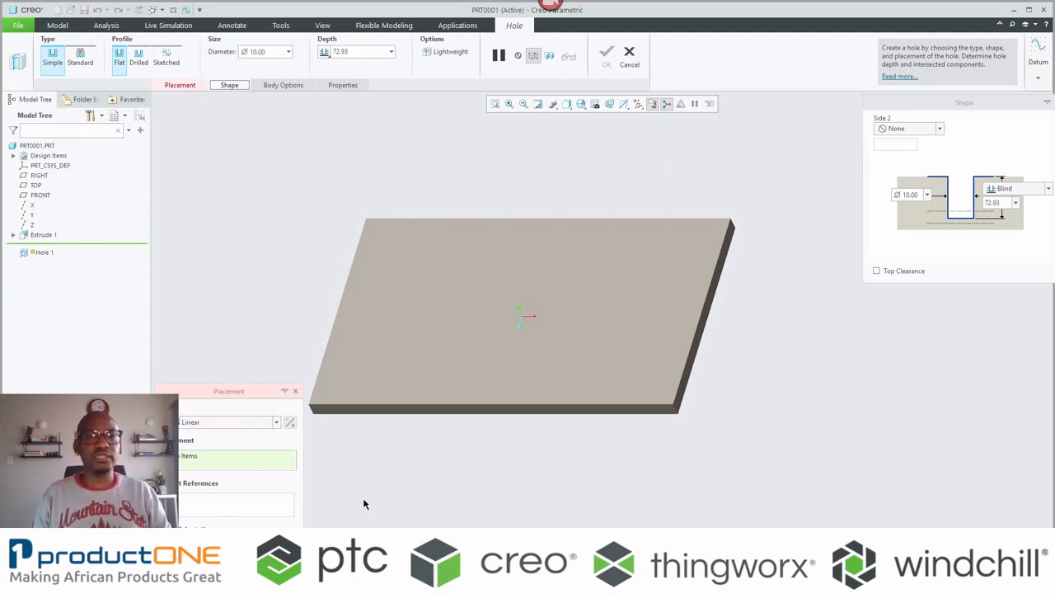
{"action": "left_click", "coordinate": [277, 85]}
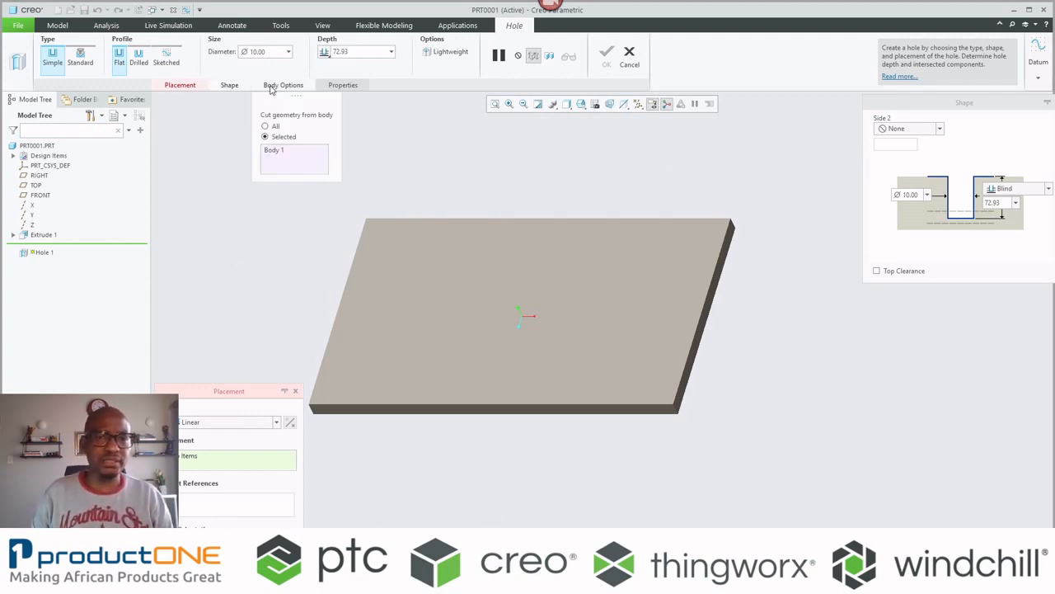
{"action": "left_click", "coordinate": [446, 170]}
{"action": "left_click", "coordinate": [599, 164]}
{"action": "left_click", "coordinate": [629, 56]}
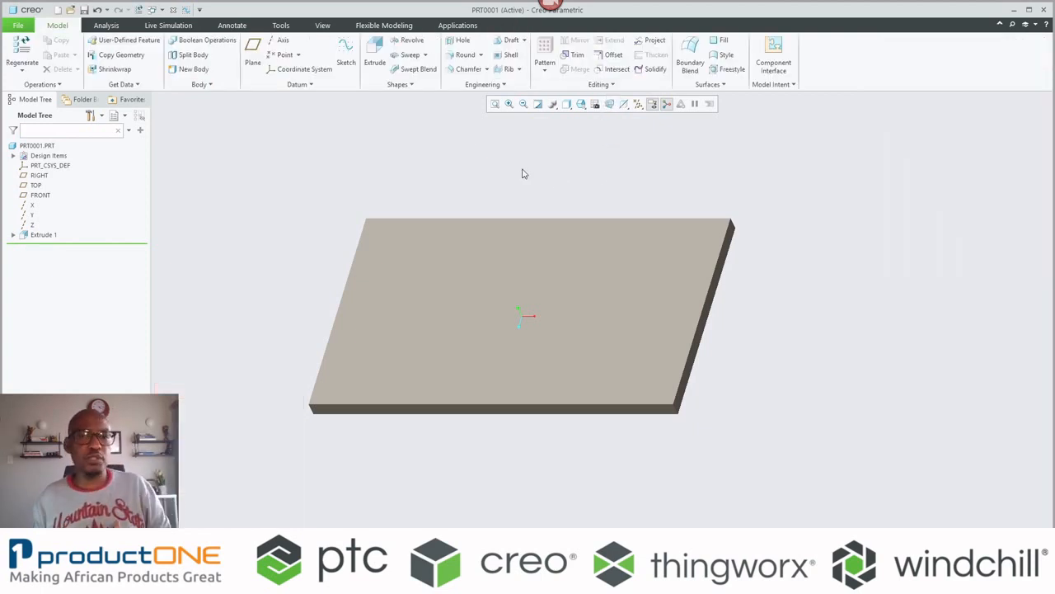
Start a new hole and return the detached Placement and Shape settings to their docked location.
{"action": "left_click", "coordinate": [458, 42]}
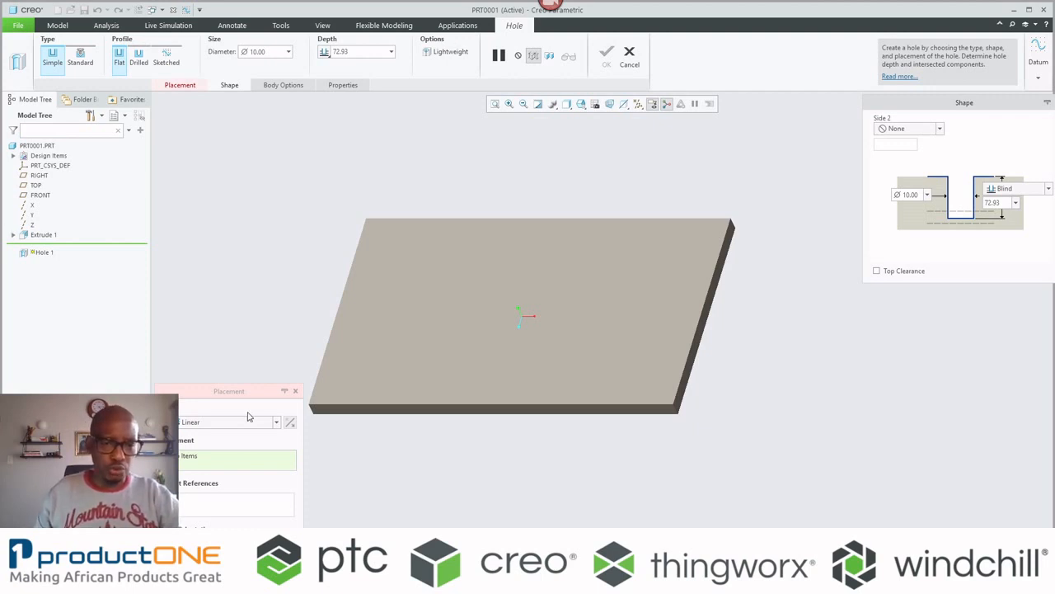
{"action": "left_click", "coordinate": [286, 392]}
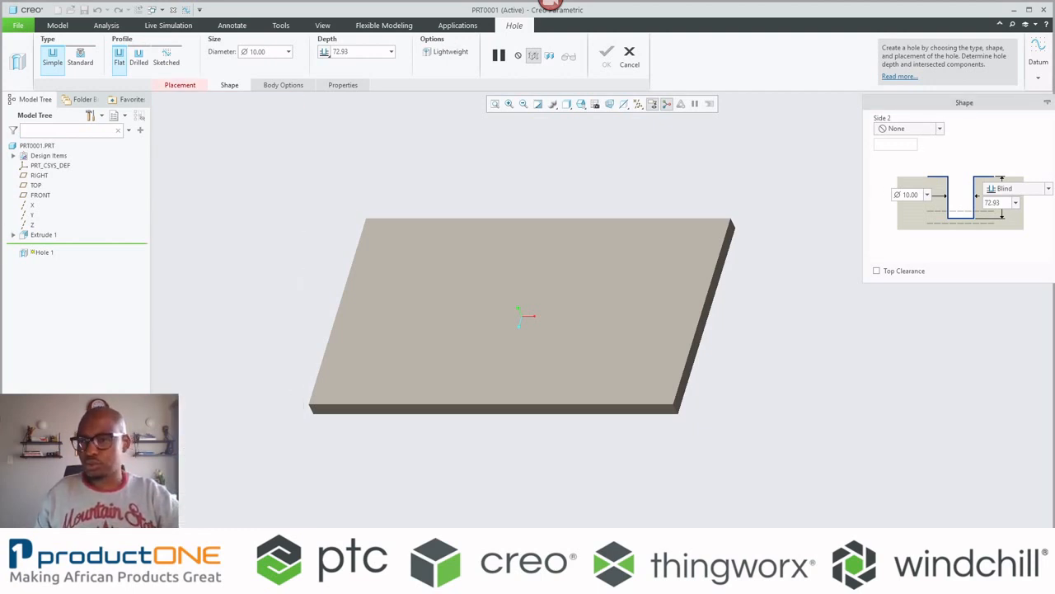
{"action": "left_click", "coordinate": [1047, 102]}
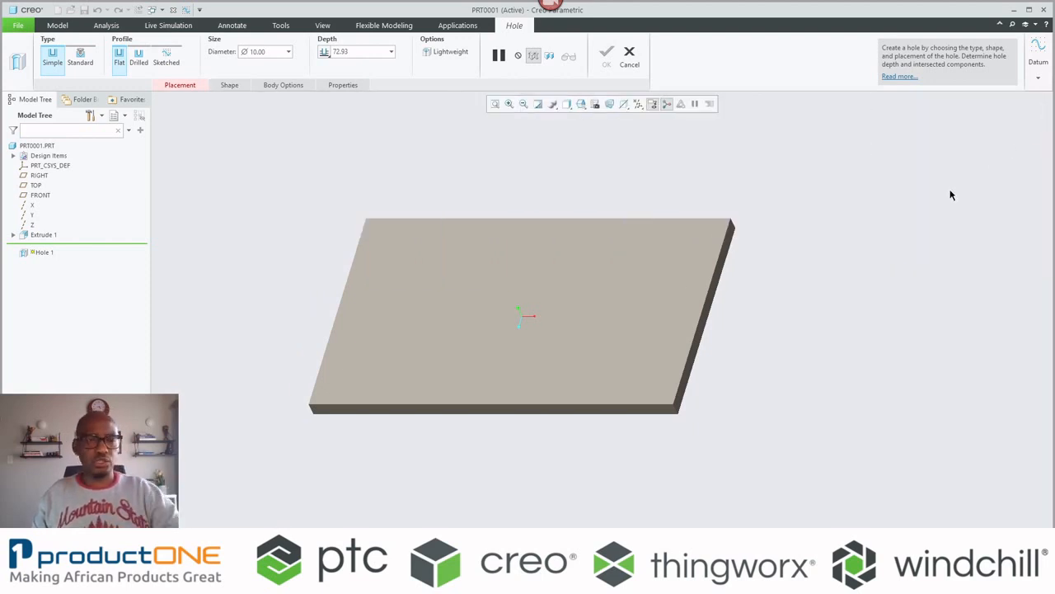
Set the hole's placement type to Sketched and start its sketch on the plate's upper face.
{"action": "left_click", "coordinate": [179, 86]}
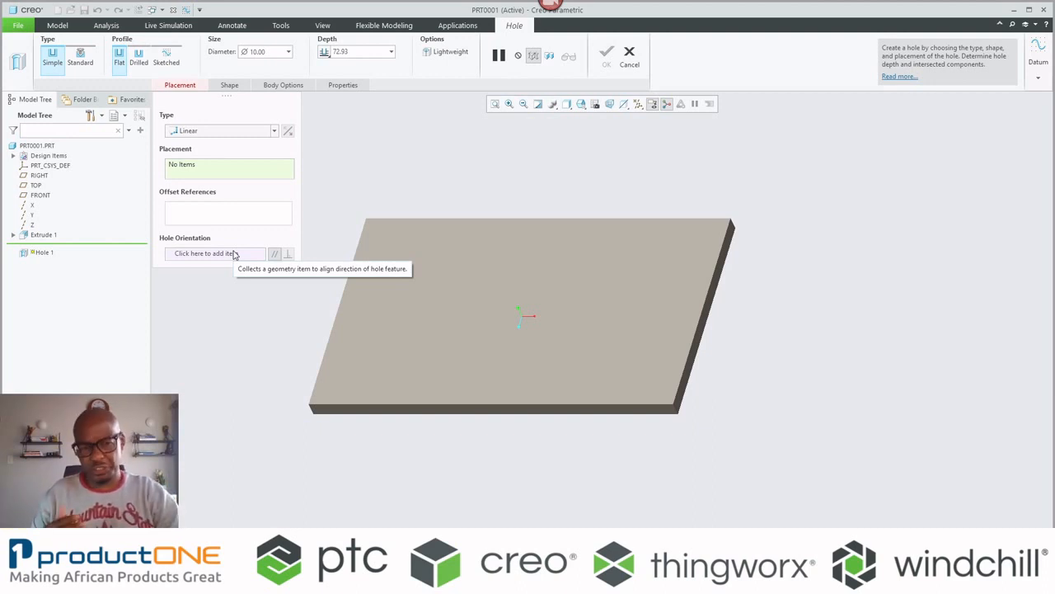
{"action": "left_click", "coordinate": [275, 133]}
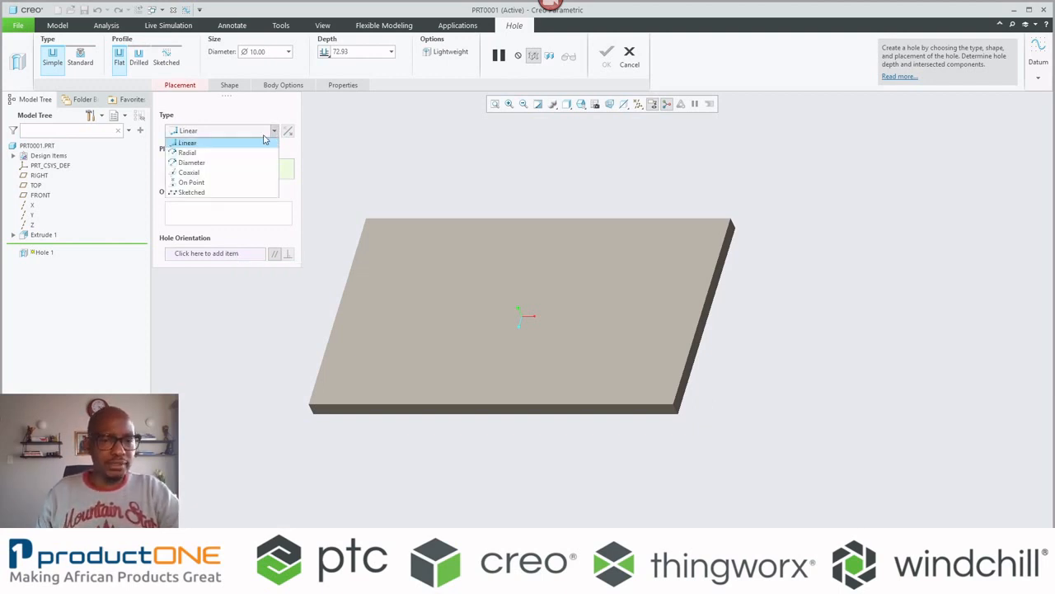
{"action": "left_click", "coordinate": [231, 192]}
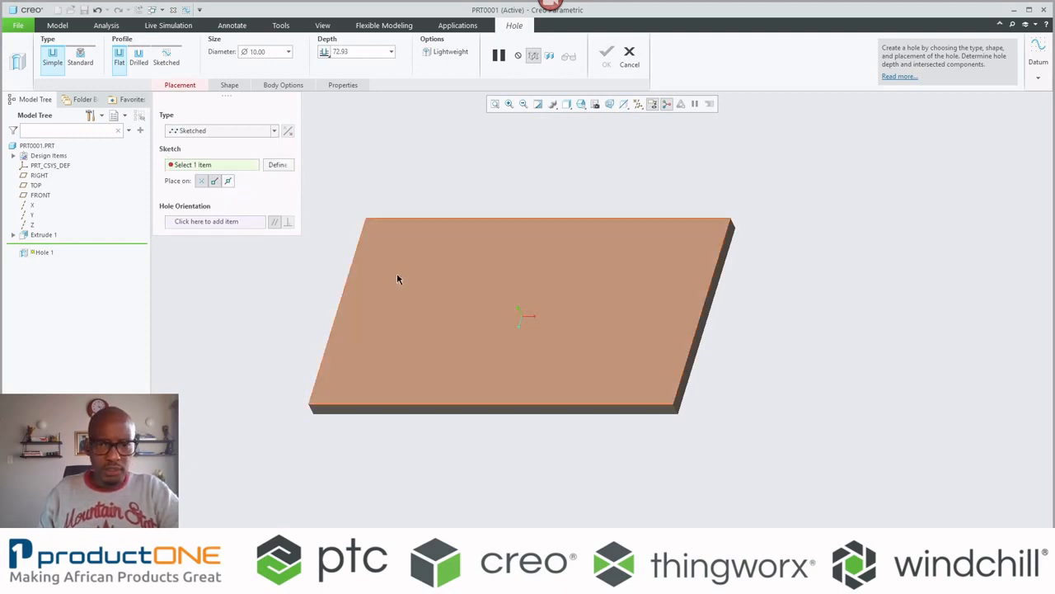
{"action": "left_click", "coordinate": [396, 274]}
Sketch a center rectangle about 142 by 84 on the origin and finish the sketch.
{"action": "right_click", "coordinate": [398, 187]}
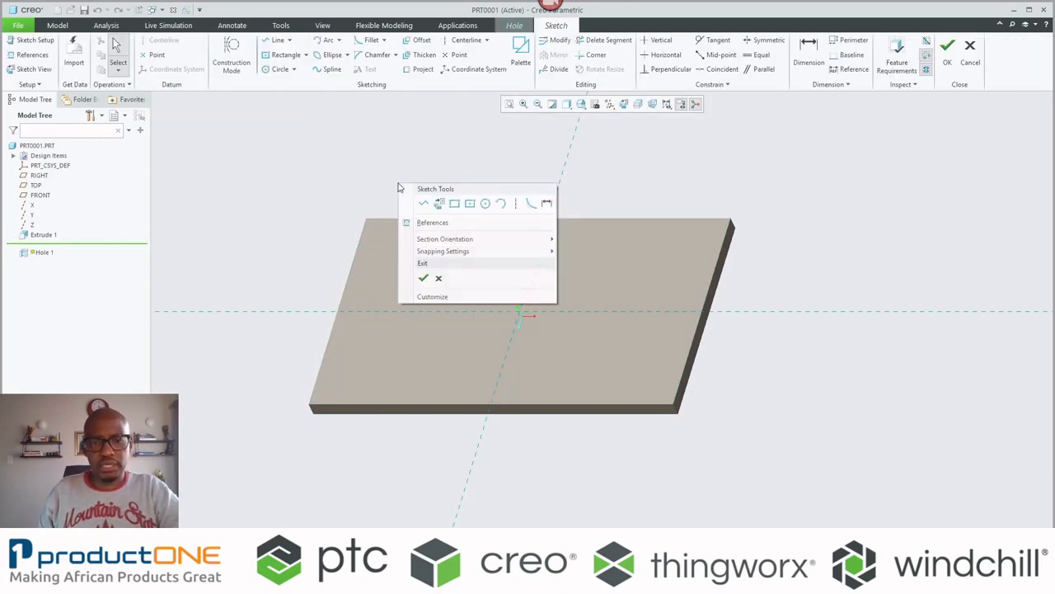
{"action": "left_click", "coordinate": [470, 203]}
{"action": "left_click", "coordinate": [518, 313]}
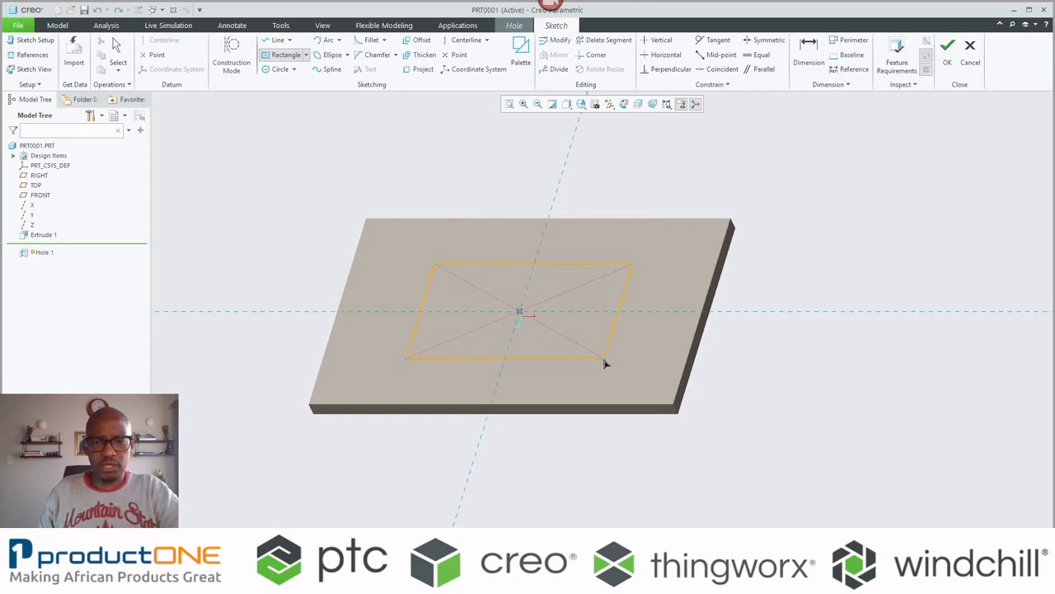
{"action": "left_click", "coordinate": [608, 363]}
{"action": "middle_click", "coordinate": [318, 113]}
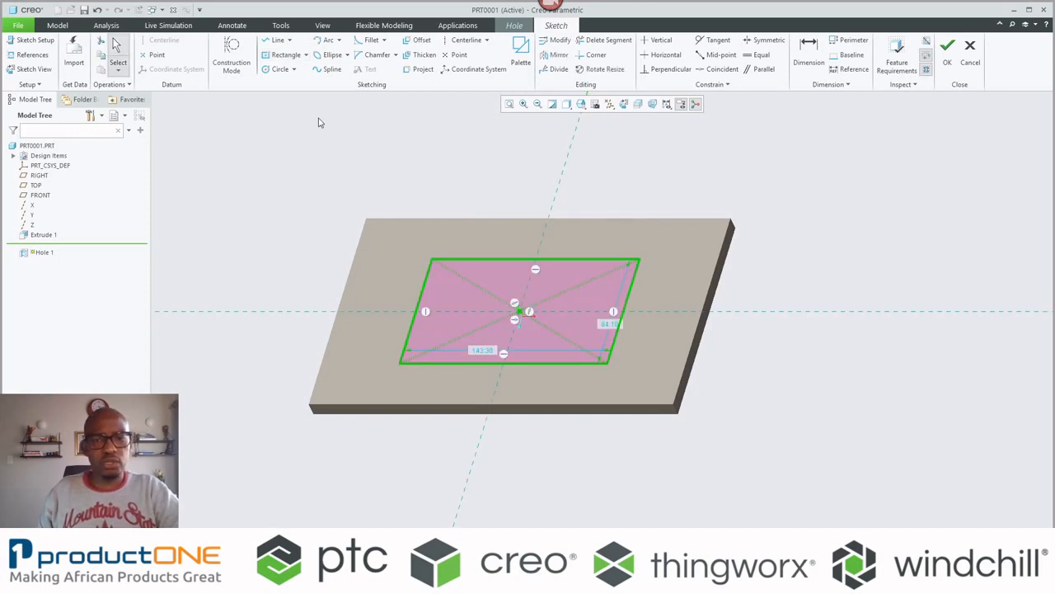
{"action": "right_click", "coordinate": [349, 118]}
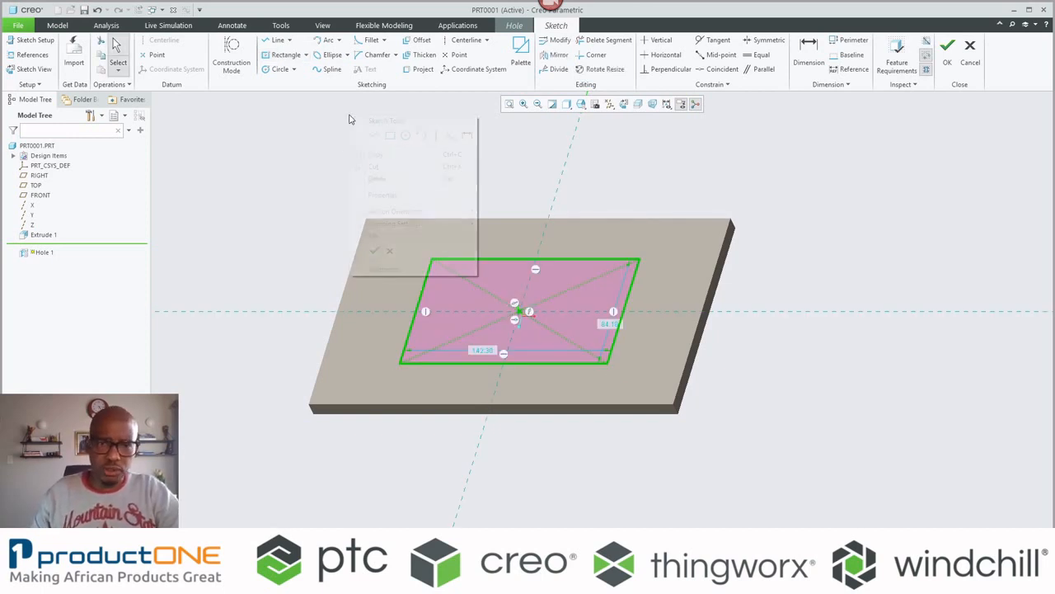
{"action": "left_click", "coordinate": [375, 251]}
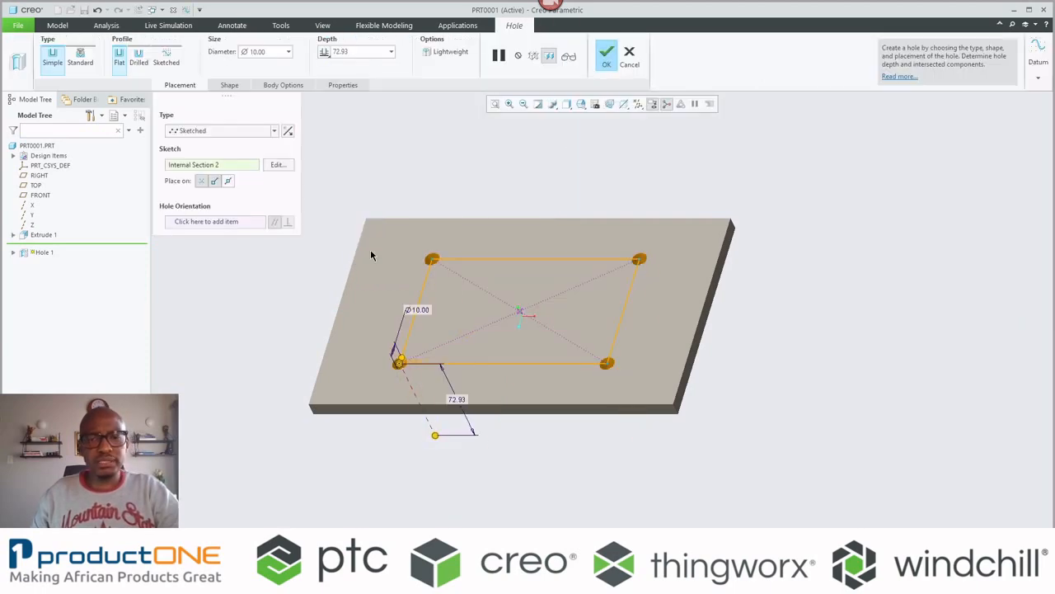
Try placing holes on the segment midpoints, switch back to segment end points only, and complete the holes at the rectangle's four corners.
{"action": "scroll", "coordinate": [536, 302], "scroll_direction": "down", "scroll_amount": 3}
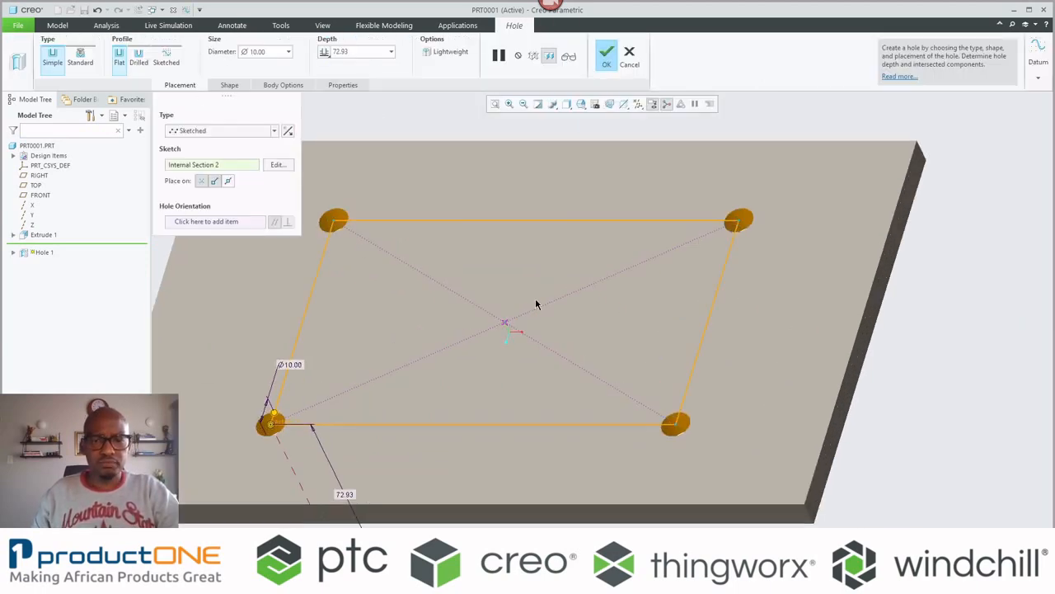
{"action": "middle_click_drag", "start_coordinate": [536, 303], "coordinate": [547, 277]}
{"action": "scroll", "coordinate": [547, 277], "scroll_direction": "up", "scroll_amount": 1}
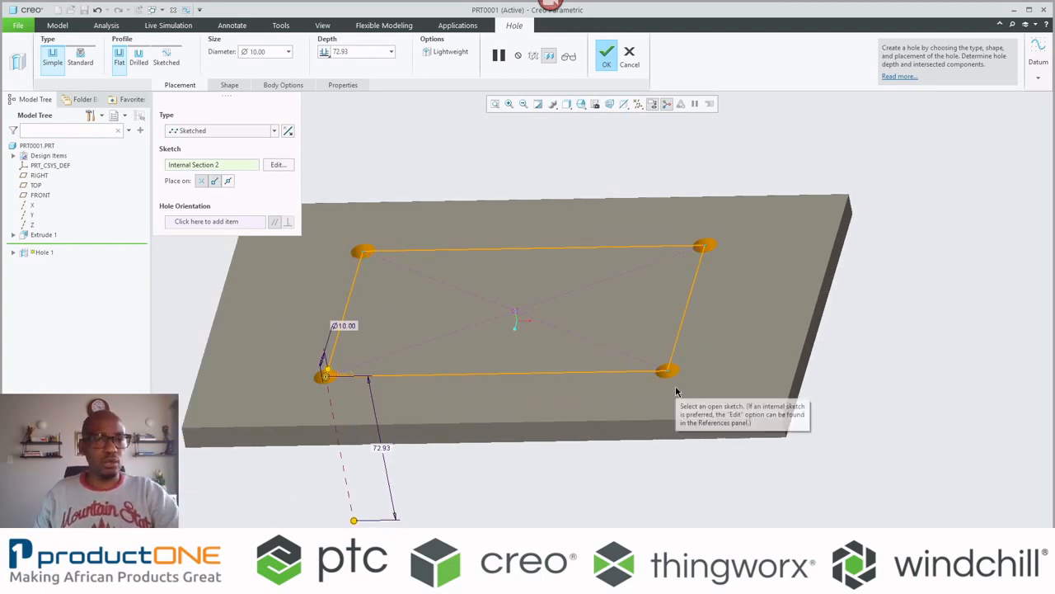
{"action": "left_click", "coordinate": [229, 182]}
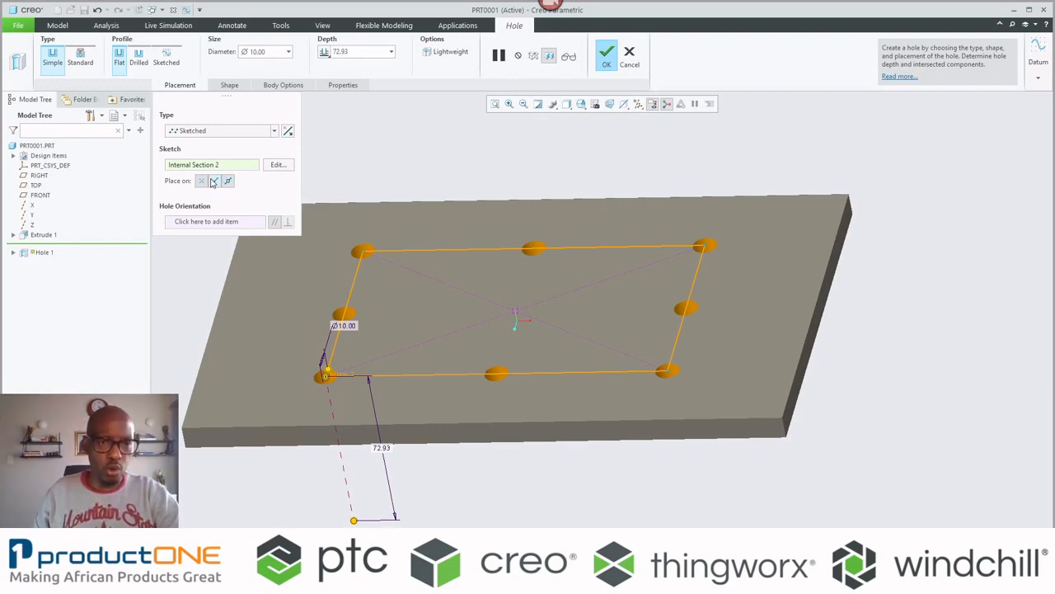
{"action": "left_click", "coordinate": [211, 180]}
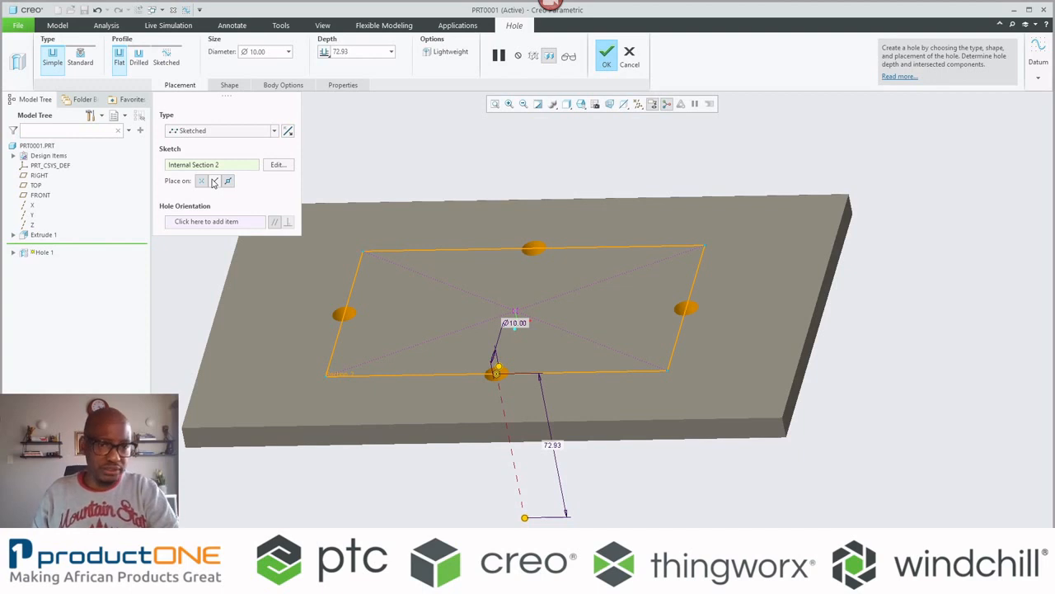
{"action": "left_click", "coordinate": [213, 181]}
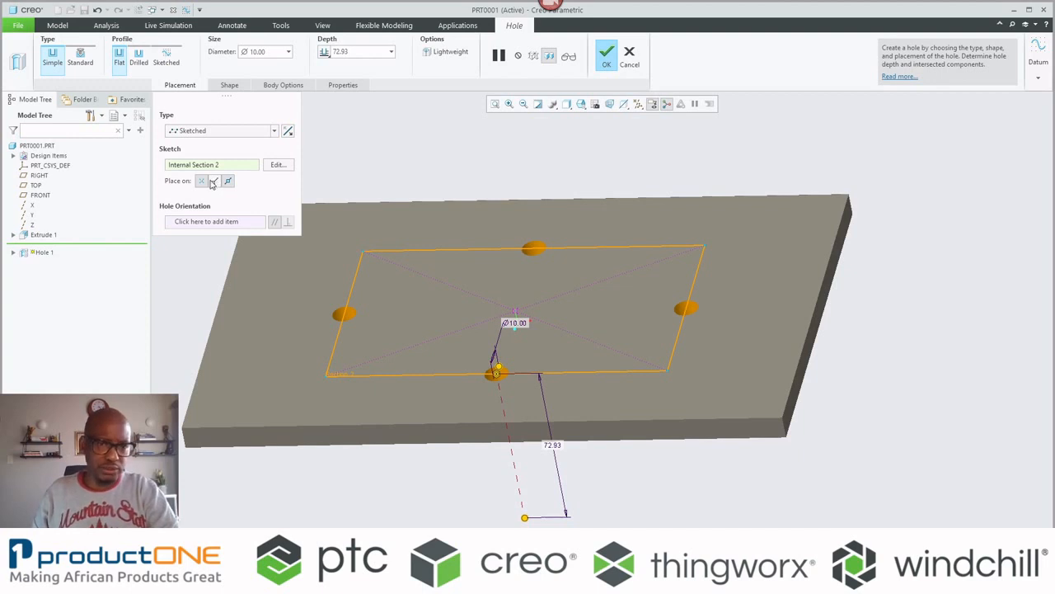
{"action": "middle_click", "coordinate": [461, 192]}
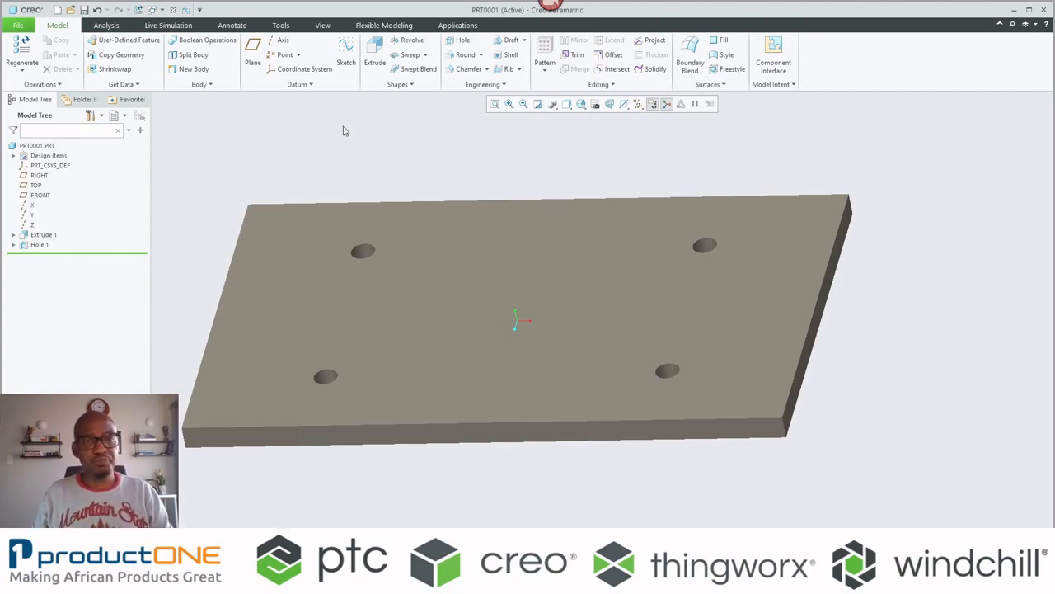
Edit the definition of the hole feature, open its internal sketch, and orient the view square to the sketch plane.
{"action": "left_click", "coordinate": [39, 245]}
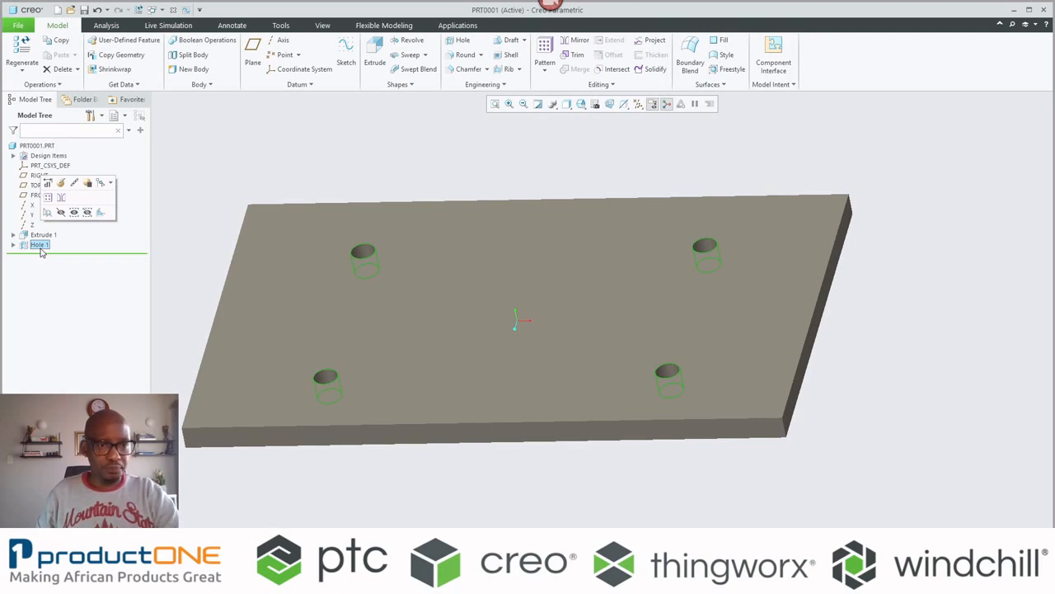
{"action": "right_click", "coordinate": [39, 246]}
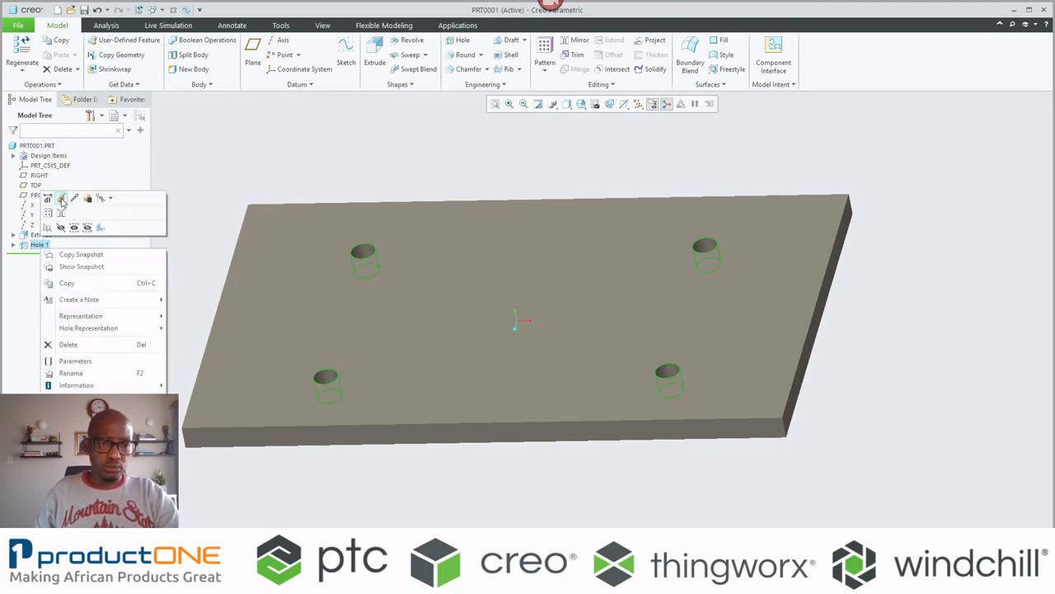
{"action": "left_click", "coordinate": [61, 200]}
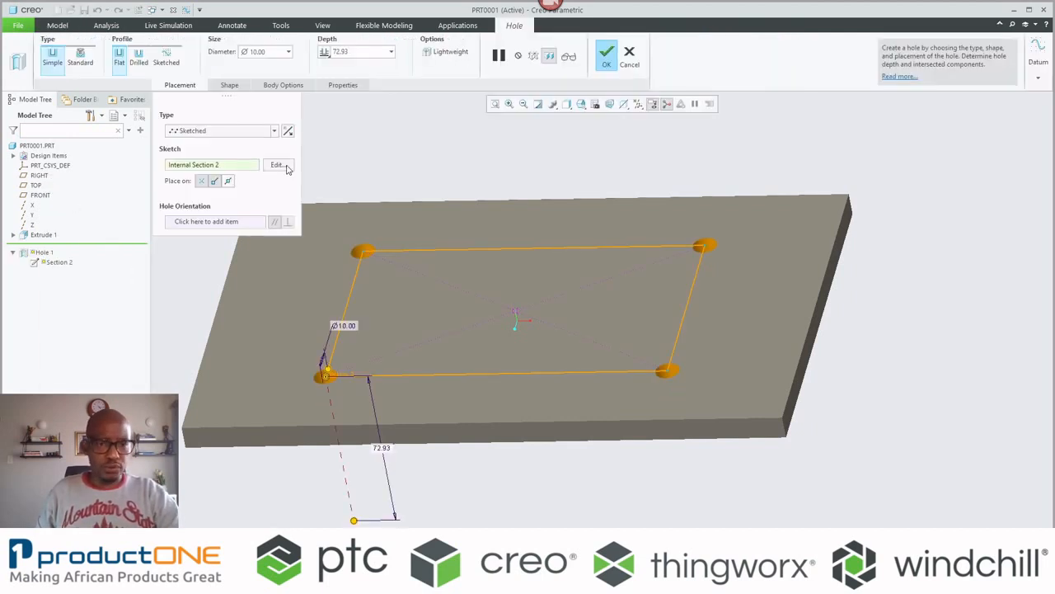
{"action": "left_click", "coordinate": [281, 165]}
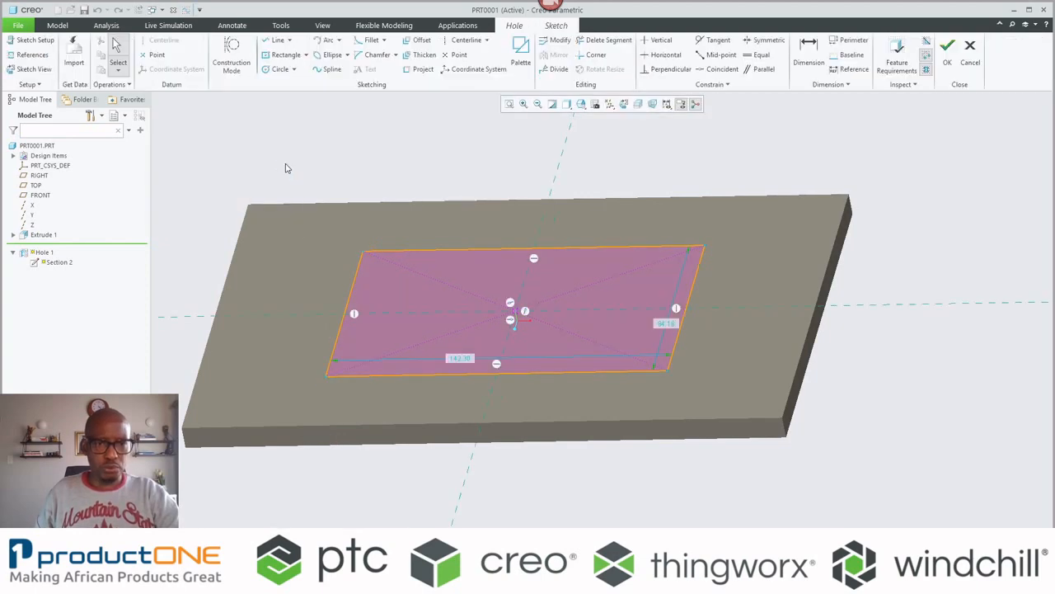
{"action": "right_click", "coordinate": [427, 167]}
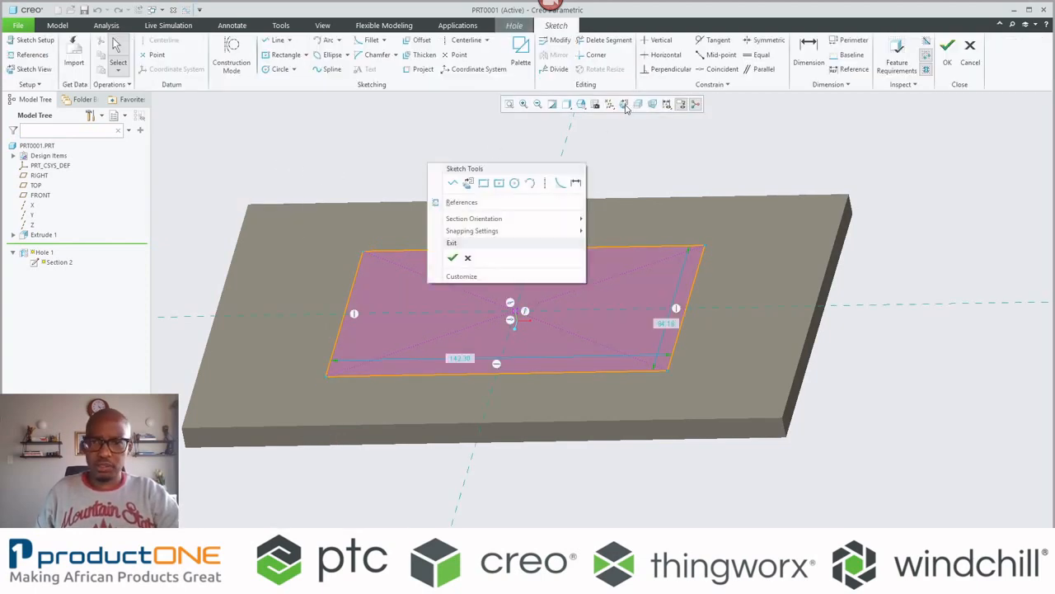
{"action": "left_click", "coordinate": [462, 242]}
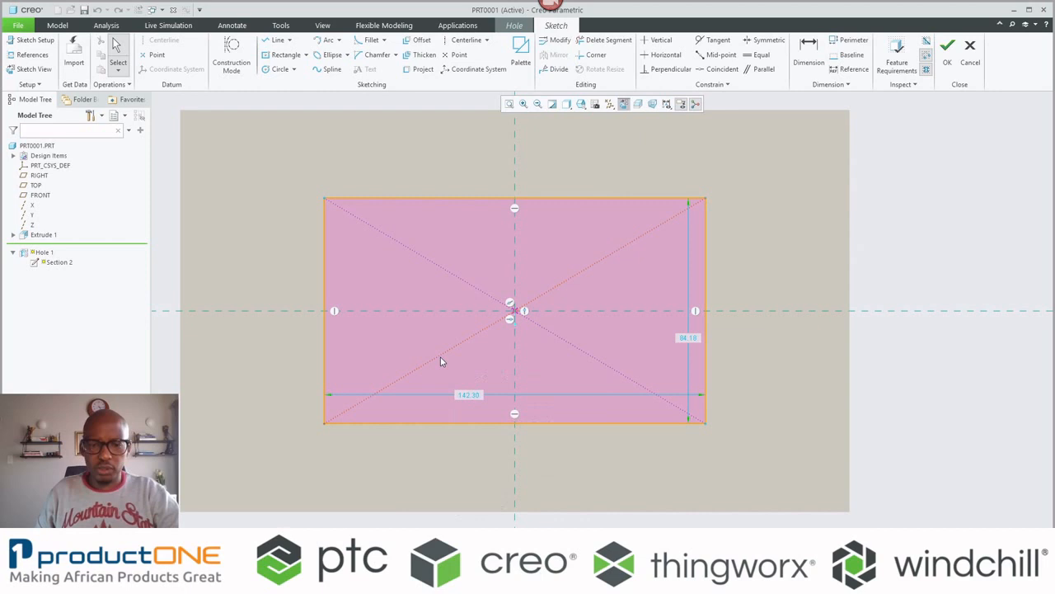
Sketch a line about 35 up from the rectangle's lower edge, continued about 24 horizontally to the vertical centerline.
{"action": "right_click", "coordinate": [446, 360]}
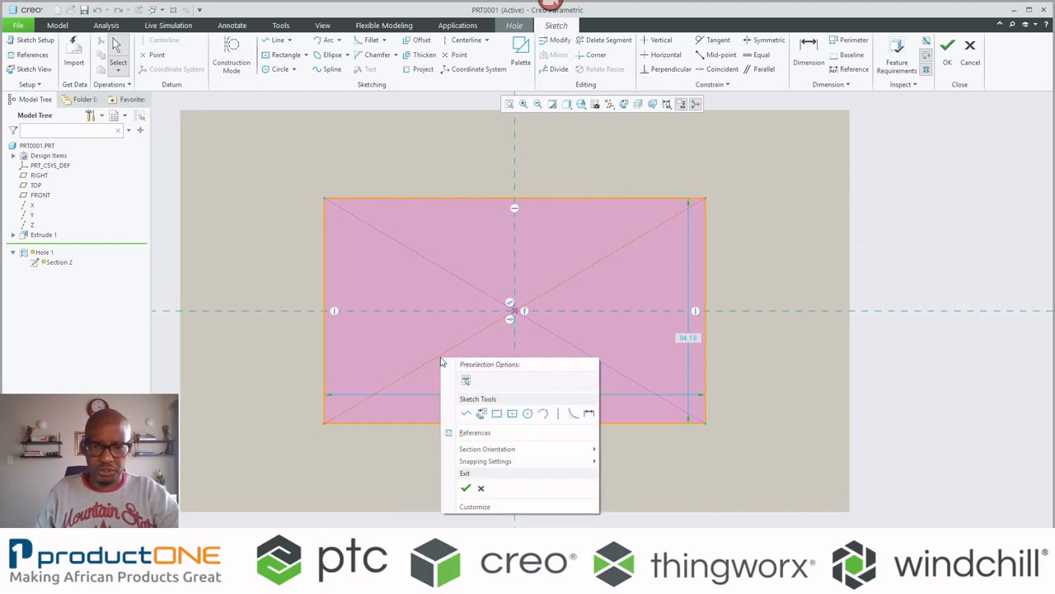
{"action": "left_click", "coordinate": [467, 414]}
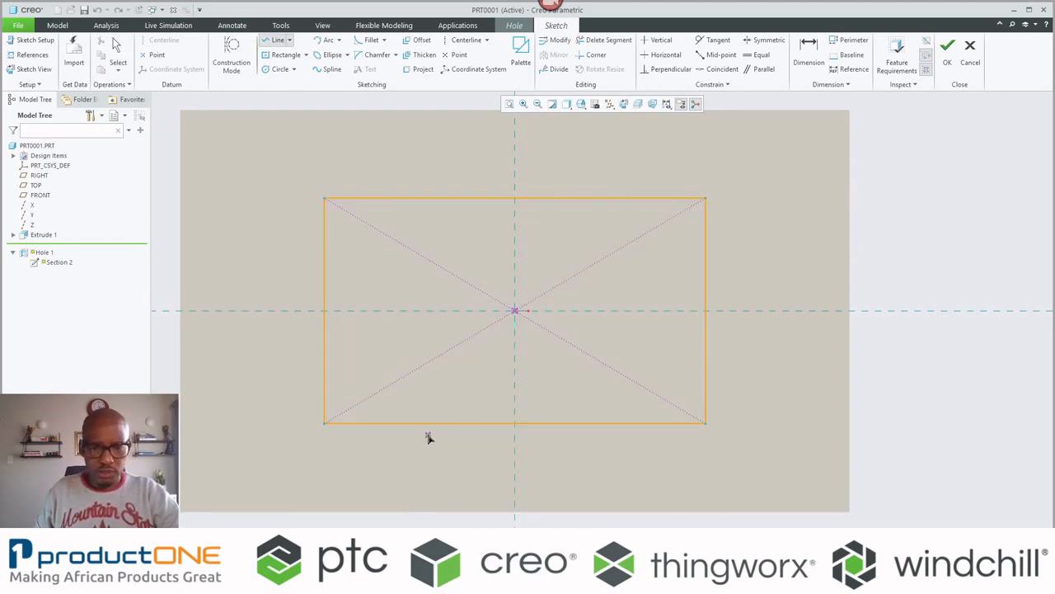
{"action": "left_click", "coordinate": [446, 423]}
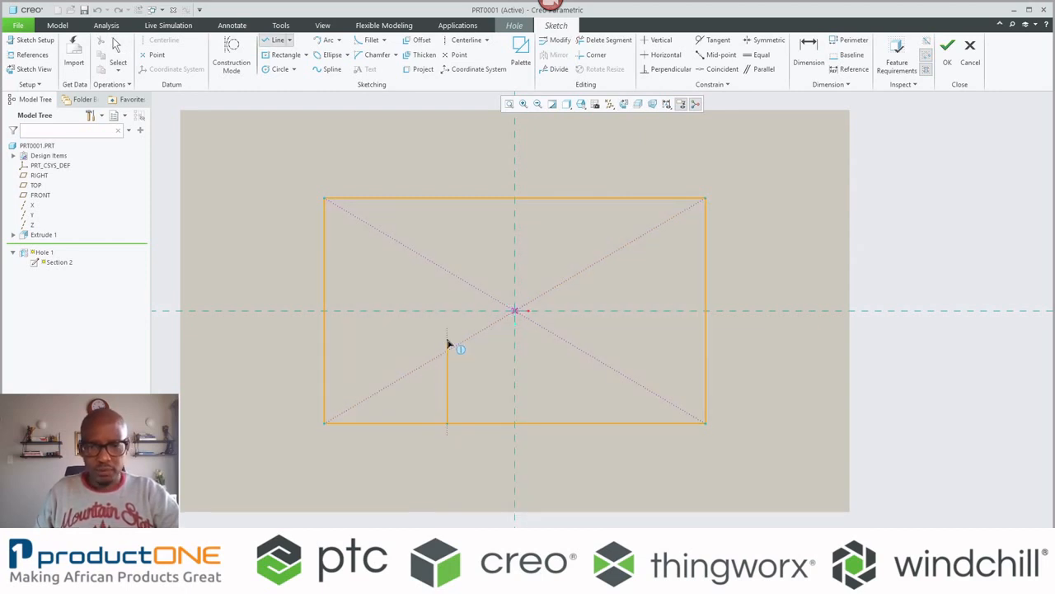
{"action": "middle_click", "coordinate": [447, 344]}
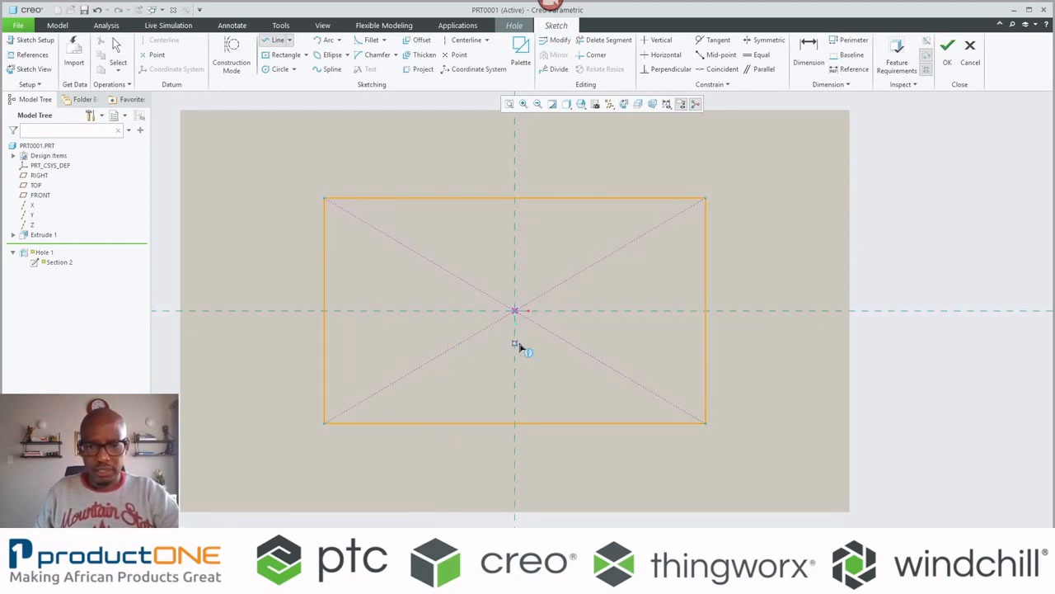
{"action": "left_click", "coordinate": [452, 424]}
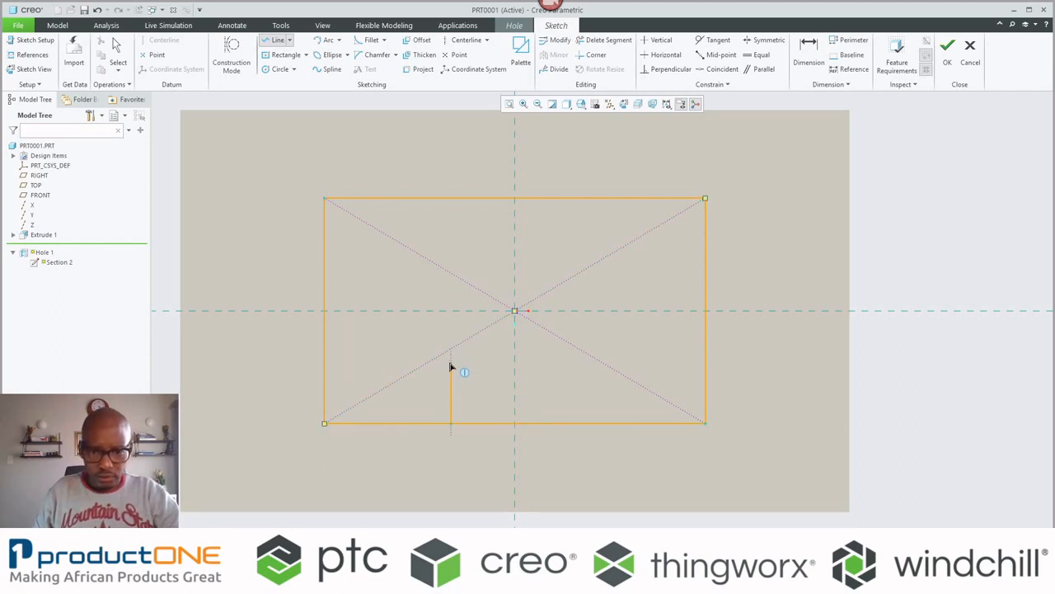
{"action": "left_click", "coordinate": [451, 329]}
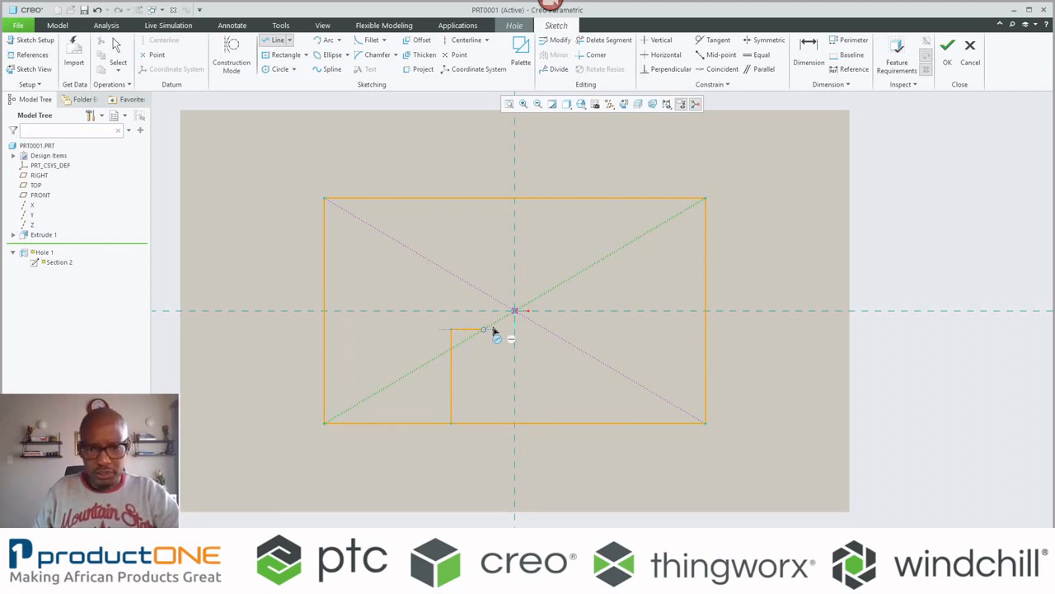
{"action": "left_click", "coordinate": [515, 329]}
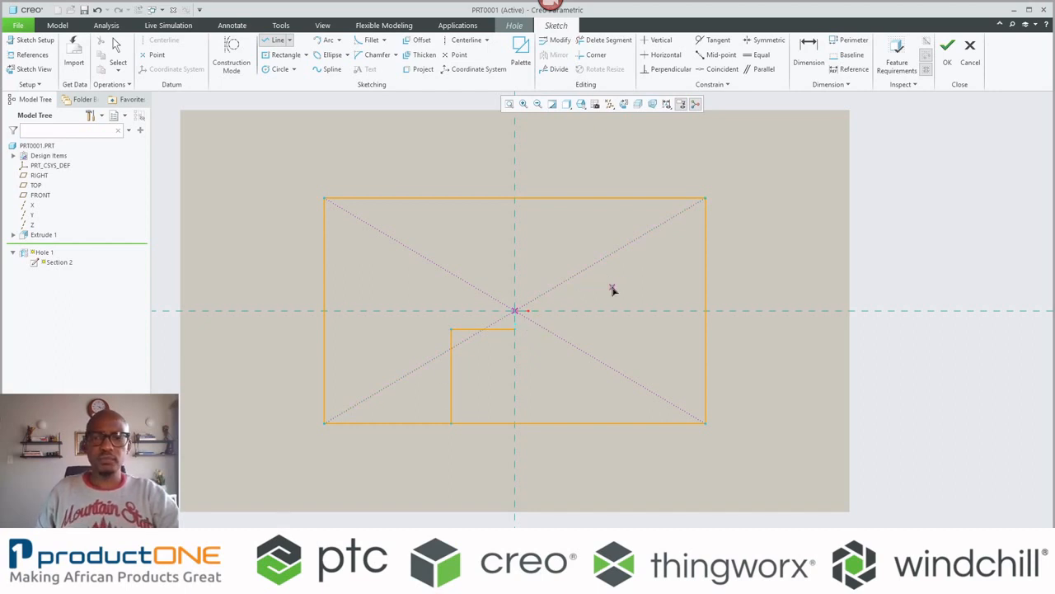
{"action": "middle_click", "coordinate": [613, 288]}
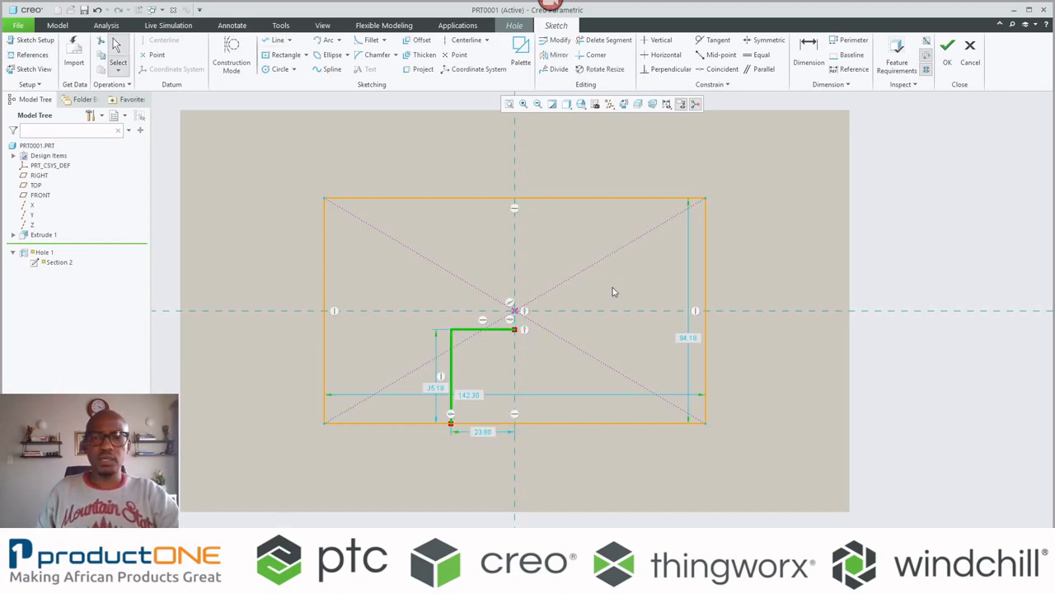
Mirror the two new lines about the vertical centerline.
{"action": "left_click", "coordinate": [557, 56]}
{"action": "left_click", "coordinate": [516, 165]}
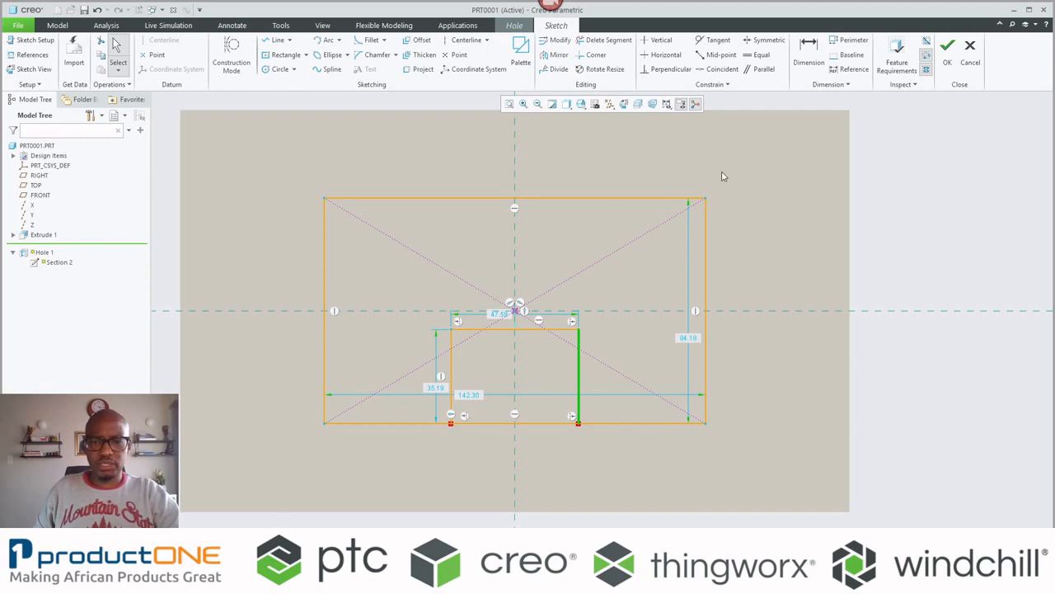
{"action": "left_click", "coordinate": [802, 195]}
Trim away the rectangle's lower edge between the two inner vertical lines and complete the sketch-based hole feature.
{"action": "left_click", "coordinate": [605, 40]}
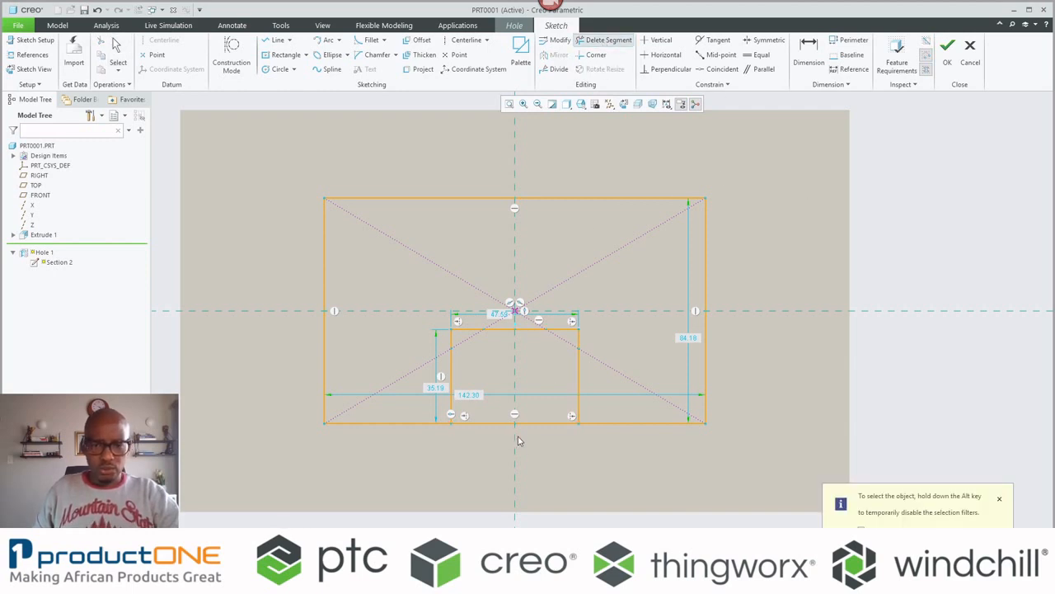
{"action": "mouse_move", "coordinate": [537, 441]}
{"action": "left_mouse_down"}
{"action": "mouse_move", "coordinate": [521, 416]}
{"action": "mouse_move", "coordinate": [492, 438]}
{"action": "left_mouse_up"}
{"action": "scroll", "coordinate": [496, 462], "scroll_direction": "up", "scroll_amount": 1}
{"action": "middle_click", "coordinate": [498, 466]}
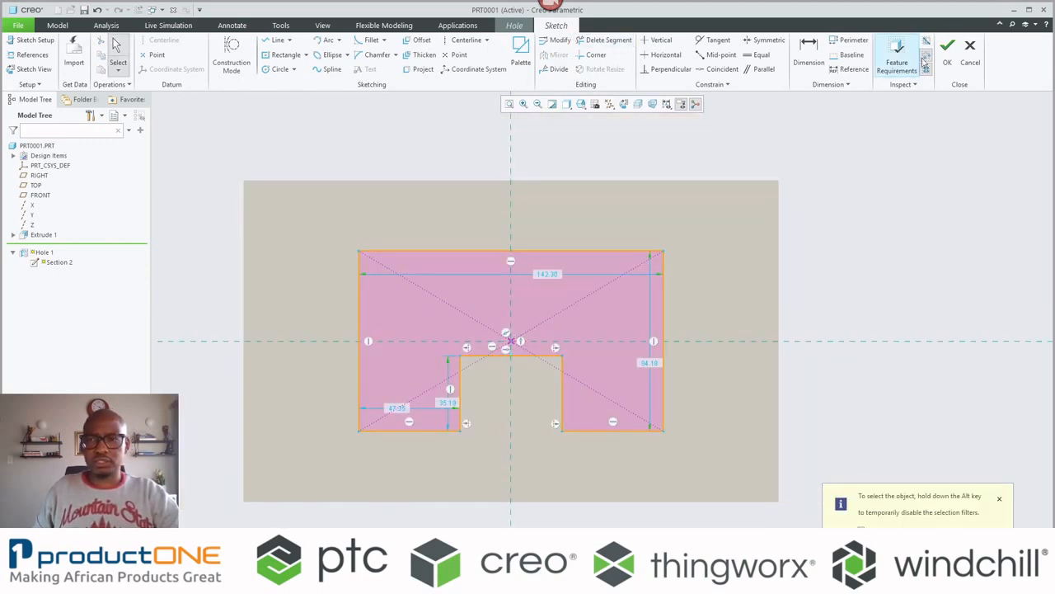
{"action": "left_click", "coordinate": [948, 53]}
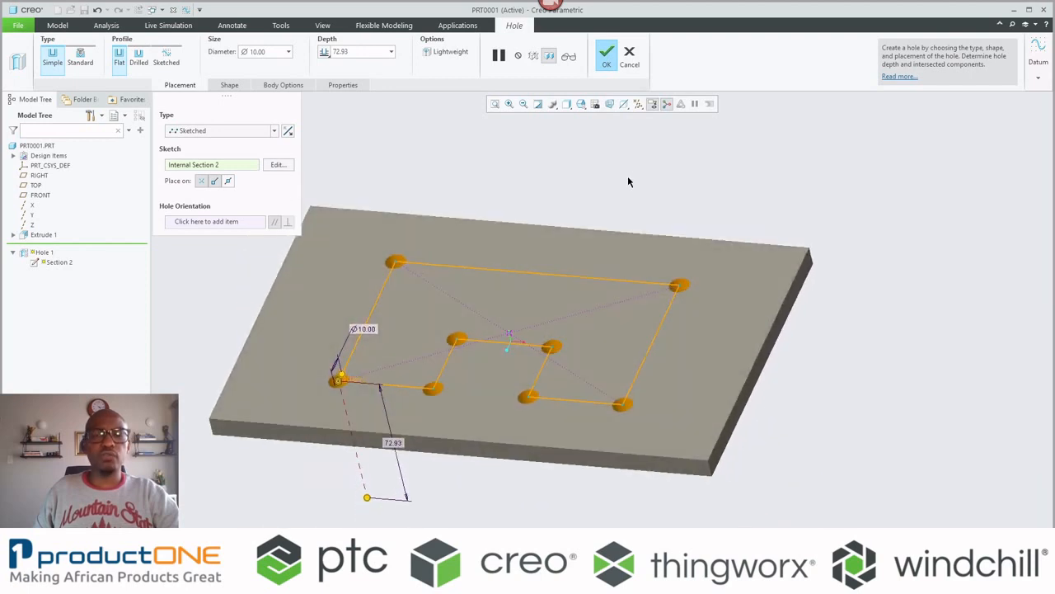
{"action": "middle_click", "coordinate": [627, 181]}
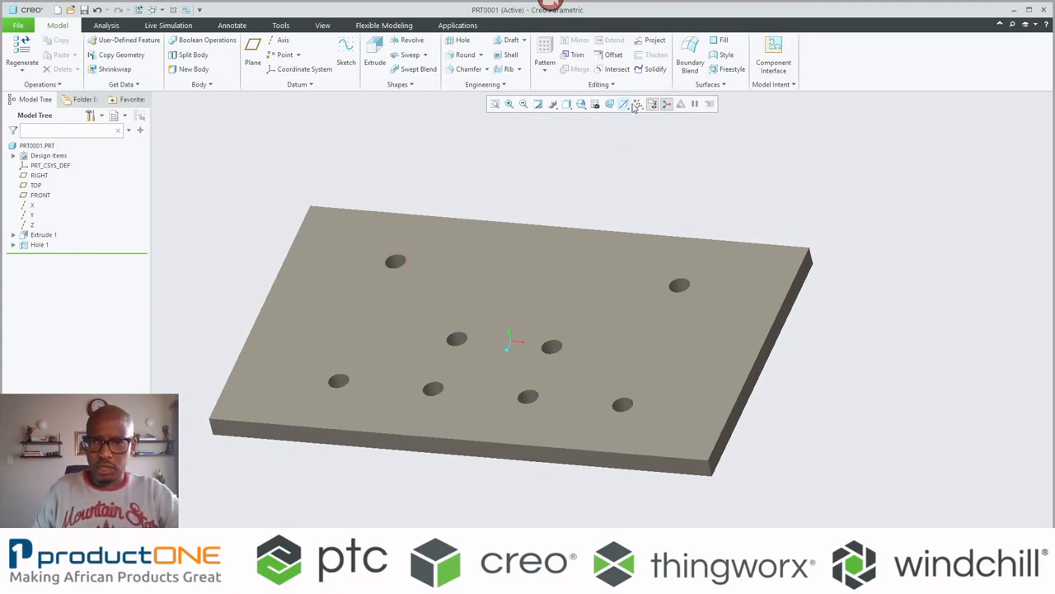
Turn on the display of axes and coordinate systems in the graphics area.
{"action": "left_click", "coordinate": [638, 104]}
{"action": "left_click", "coordinate": [643, 129]}
{"action": "left_click", "coordinate": [656, 142]}
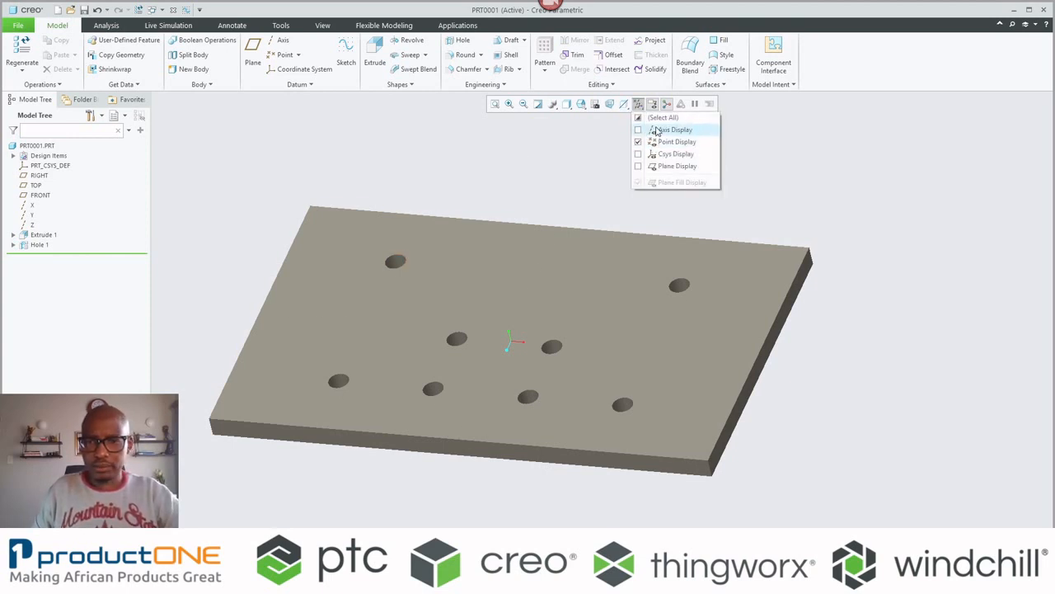
{"action": "left_click", "coordinate": [660, 154]}
{"action": "left_click", "coordinate": [549, 162]}
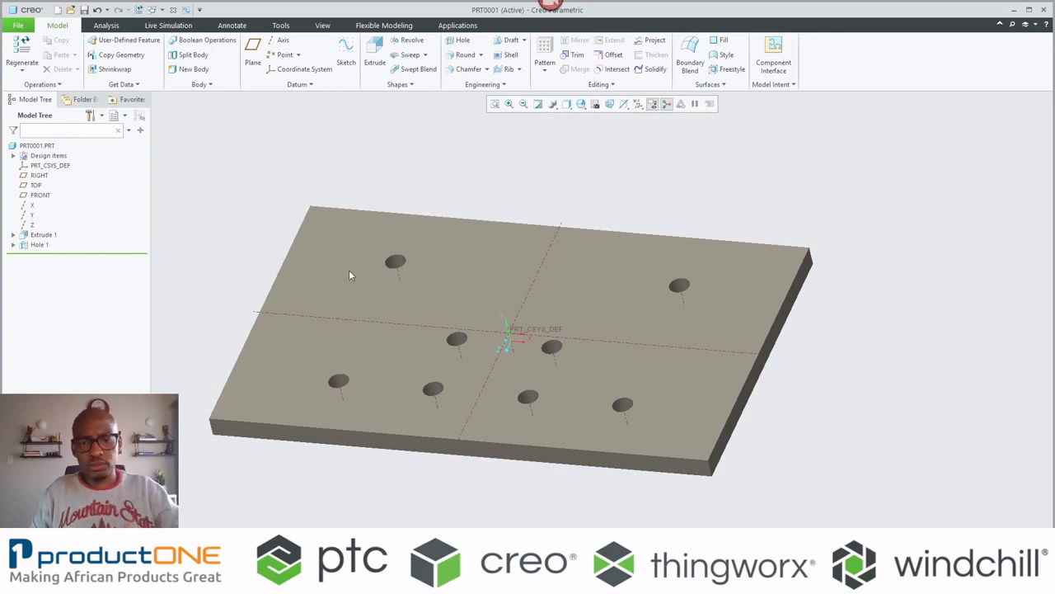
Start a datum coordinate system referenced to the upper-left corner hole's axis and the plate's upper face.
{"action": "scroll", "coordinate": [352, 214], "scroll_direction": "up", "scroll_amount": 2}
{"action": "left_click", "coordinate": [298, 69]}
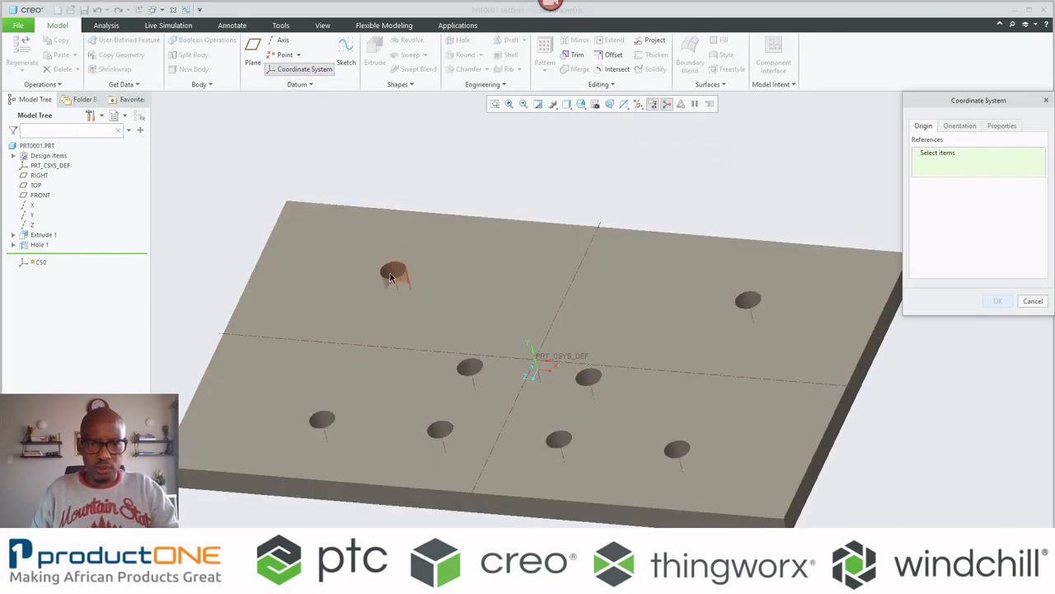
{"action": "left_click", "coordinate": [395, 278]}
{"action": "left_click", "coordinate": [412, 262], "text": "ctrl"}
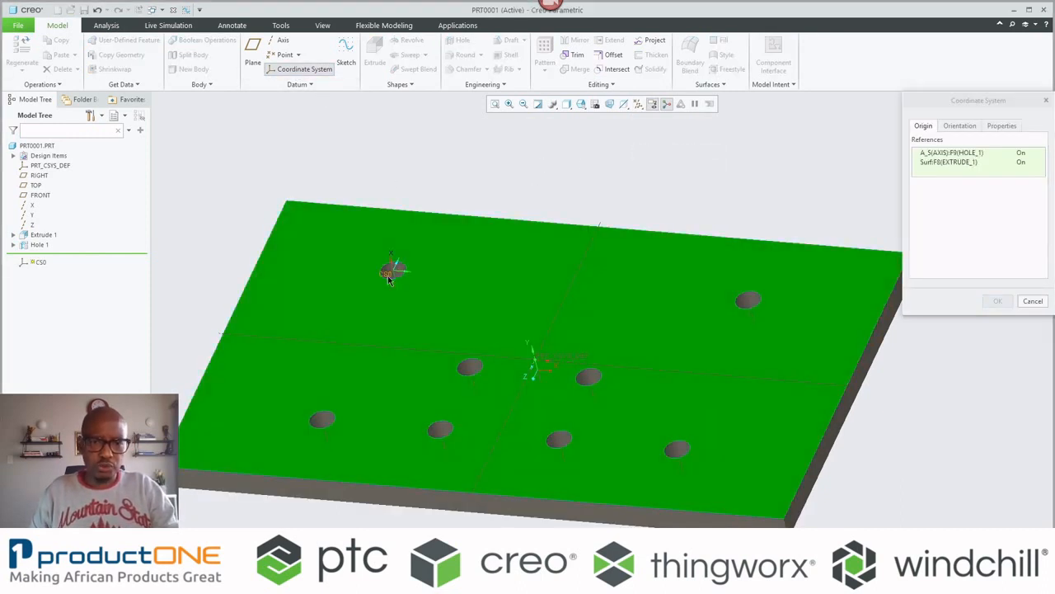
Orient the coordinate system with Y from the upper face and Z projected from the plate's short side edge, and confirm it.
{"action": "scroll", "coordinate": [403, 290], "scroll_direction": "up", "scroll_amount": 3}
{"action": "scroll", "coordinate": [403, 291], "scroll_direction": "up", "scroll_amount": 2}
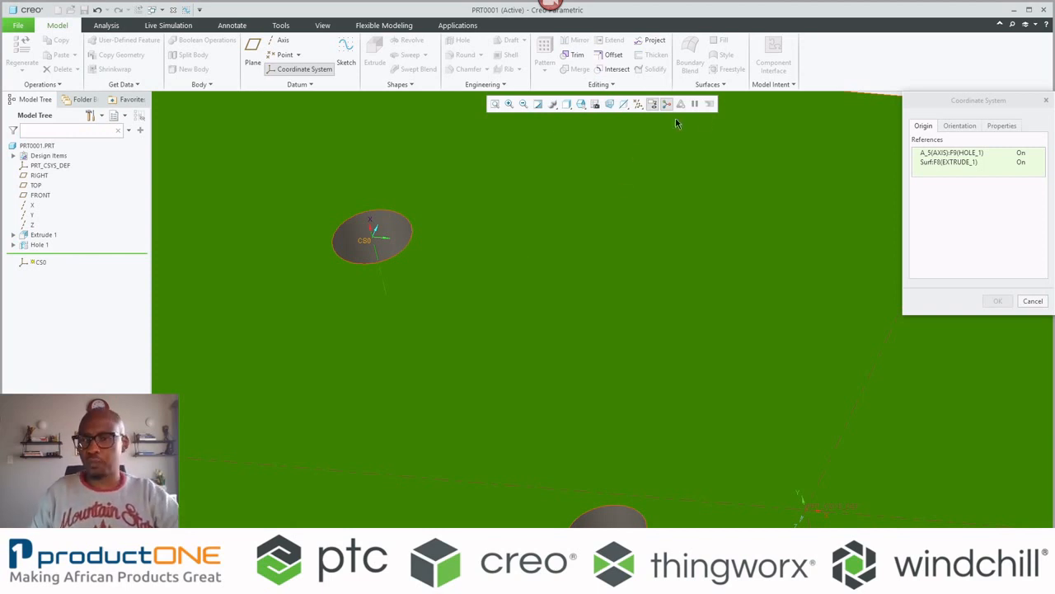
{"action": "left_click", "coordinate": [960, 126]}
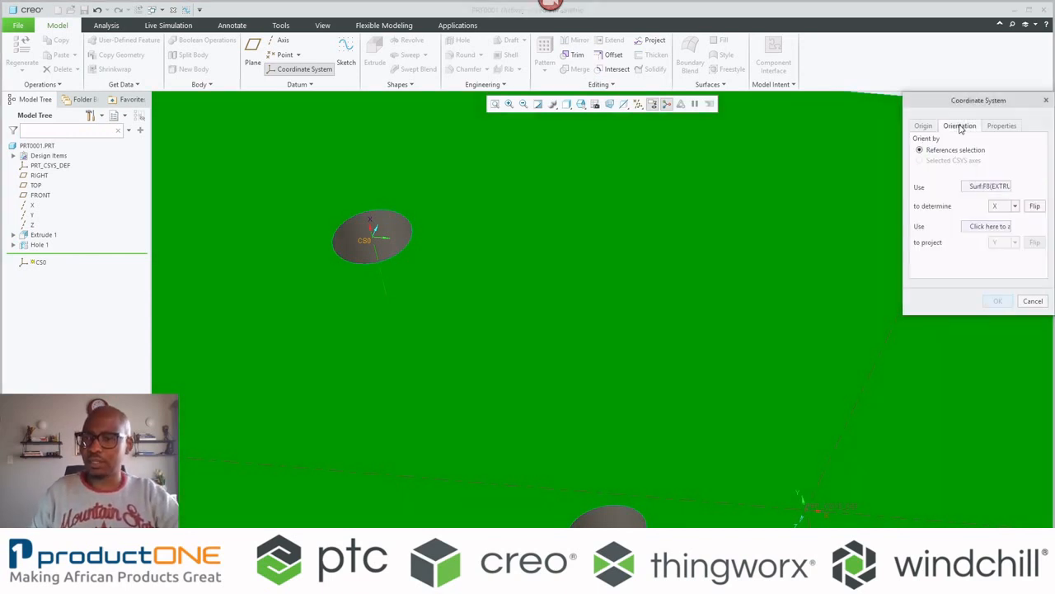
{"action": "left_click", "coordinate": [1014, 206]}
{"action": "left_click", "coordinate": [1002, 227]}
{"action": "scroll", "coordinate": [775, 264], "scroll_direction": "up", "scroll_amount": 5}
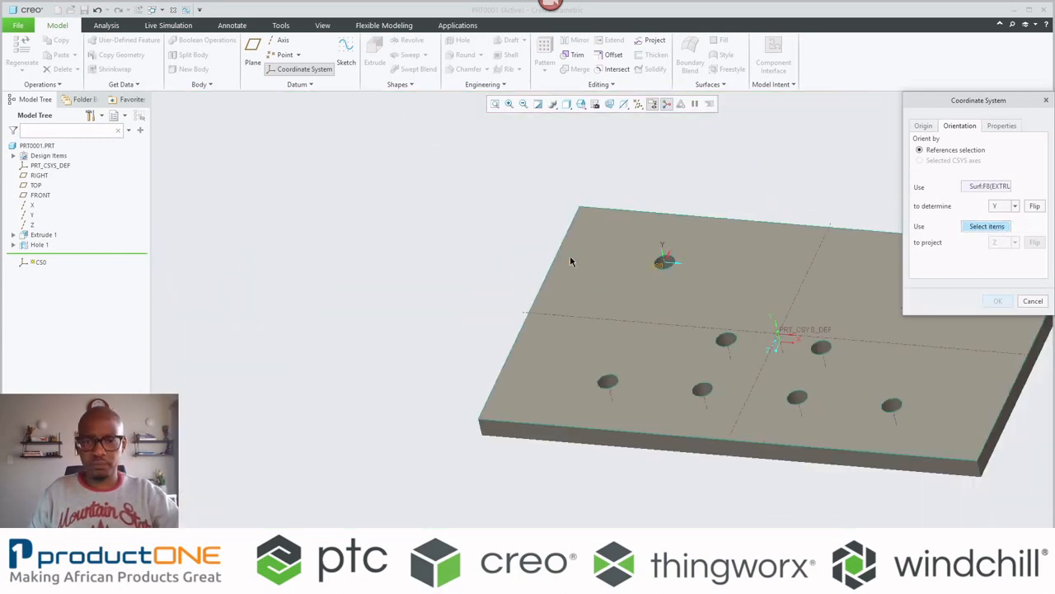
{"action": "left_click", "coordinate": [564, 261]}
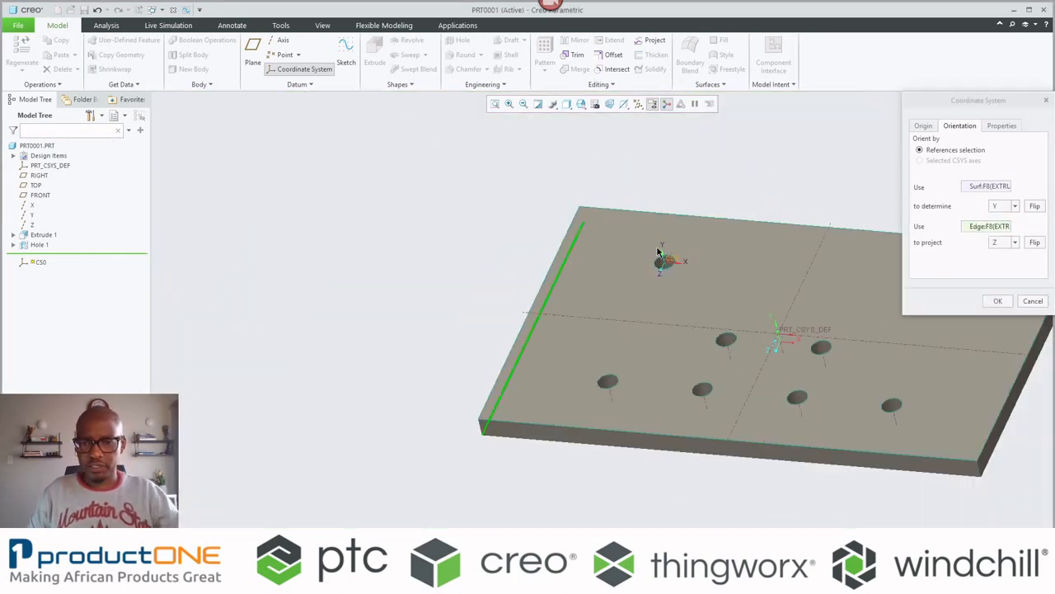
{"action": "middle_click", "coordinate": [736, 202]}
Pattern the new coordinate system onto all the holes of the hole feature.
{"action": "right_click", "coordinate": [731, 195]}
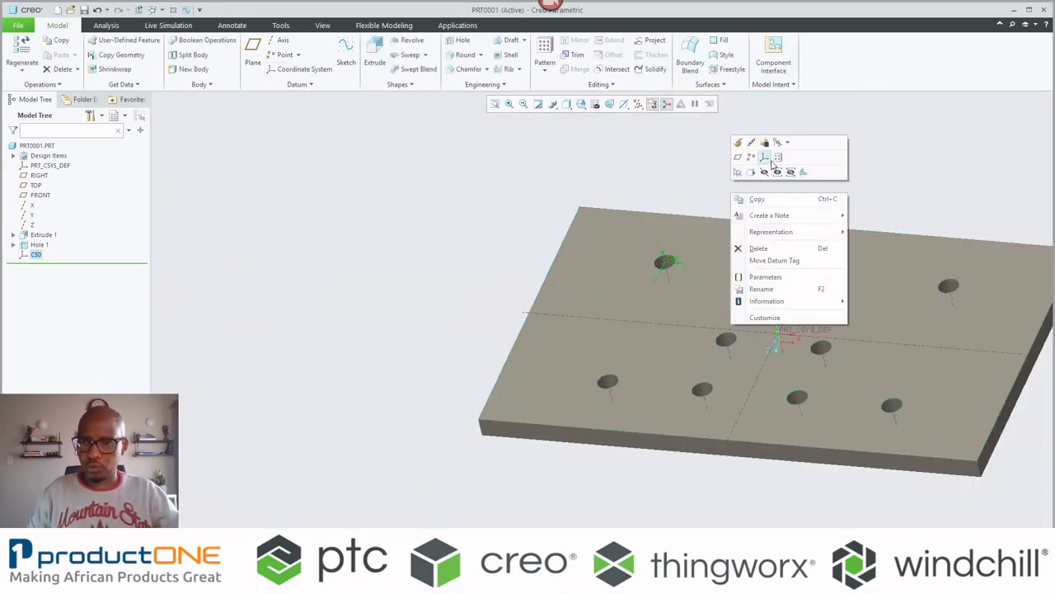
{"action": "left_click", "coordinate": [774, 159]}
{"action": "middle_click", "coordinate": [749, 162]}
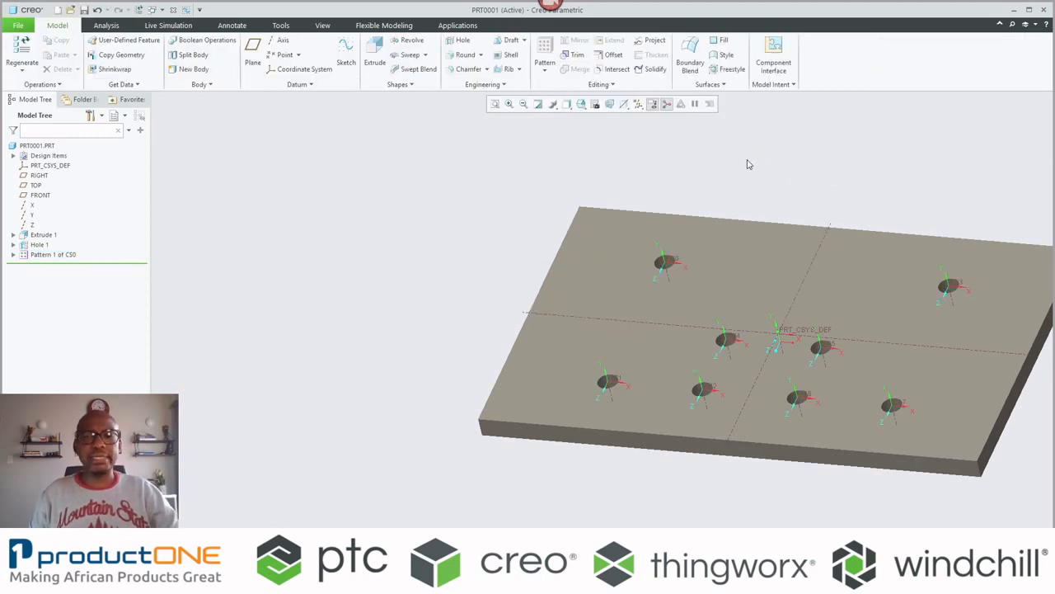
Hide all datum display, leaving only the plate with its holes, and recenter the model.
{"action": "left_click", "coordinate": [639, 104]}
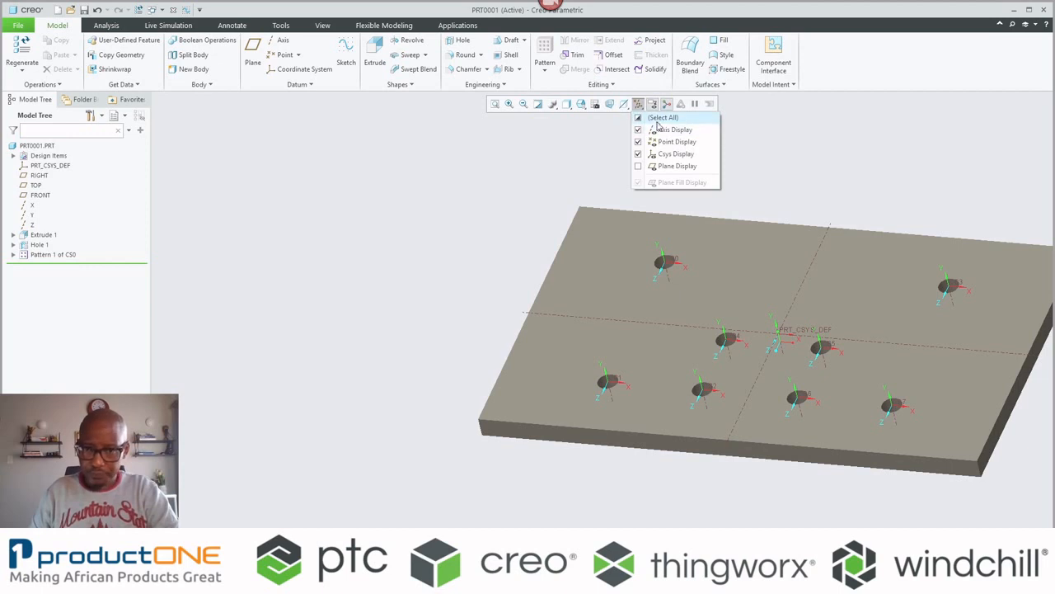
{"action": "left_click", "coordinate": [655, 119]}
{"action": "left_click", "coordinate": [656, 120]}
{"action": "left_click", "coordinate": [519, 167]}
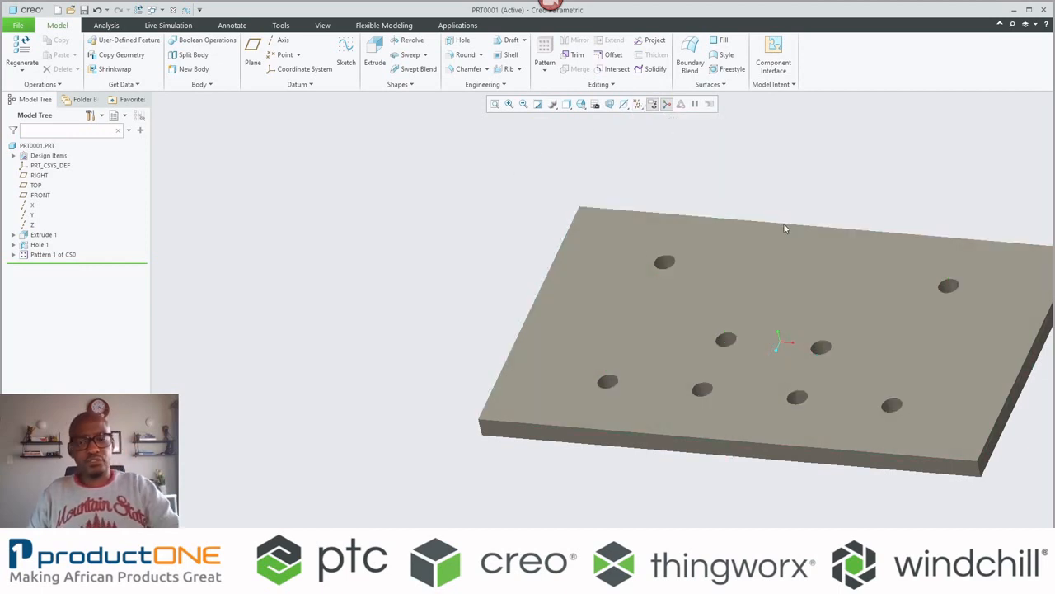
{"action": "middle_click_drag", "start_coordinate": [803, 233], "coordinate": [562, 233], "text": "shift"}
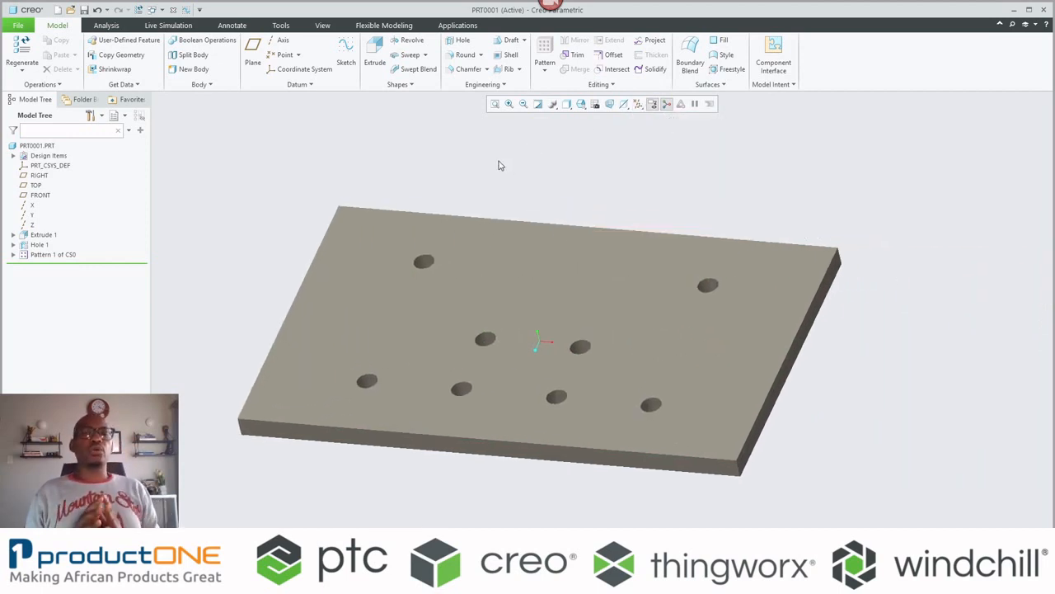
Search the Creo 8 - Whats New folder for "insert" and open threaded_insert.prt.
{"action": "left_click", "coordinate": [69, 9]}
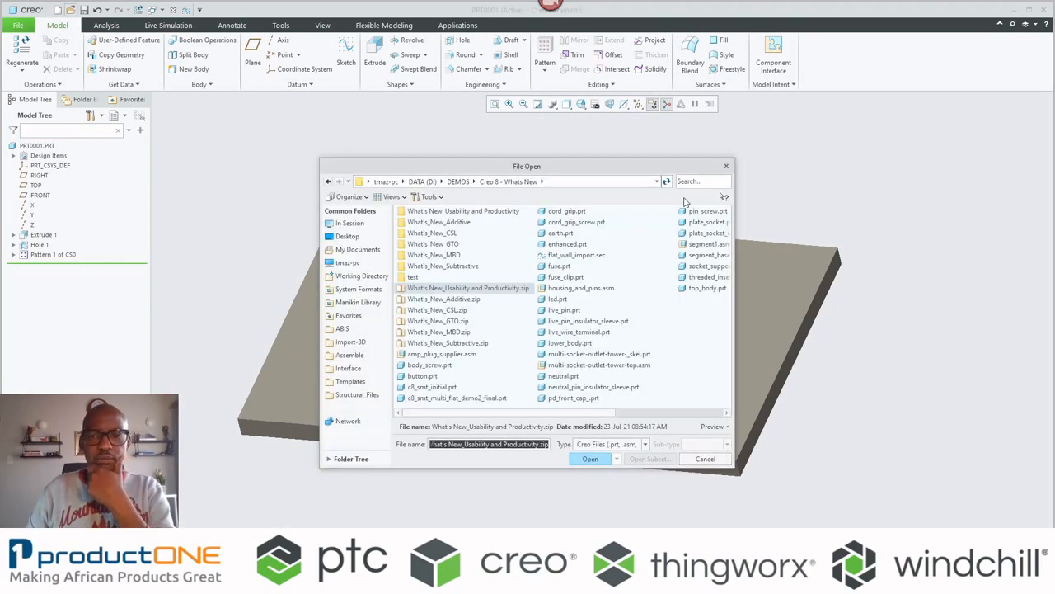
{"action": "left_click", "coordinate": [687, 183]}
{"action": "type", "text": "insert"}
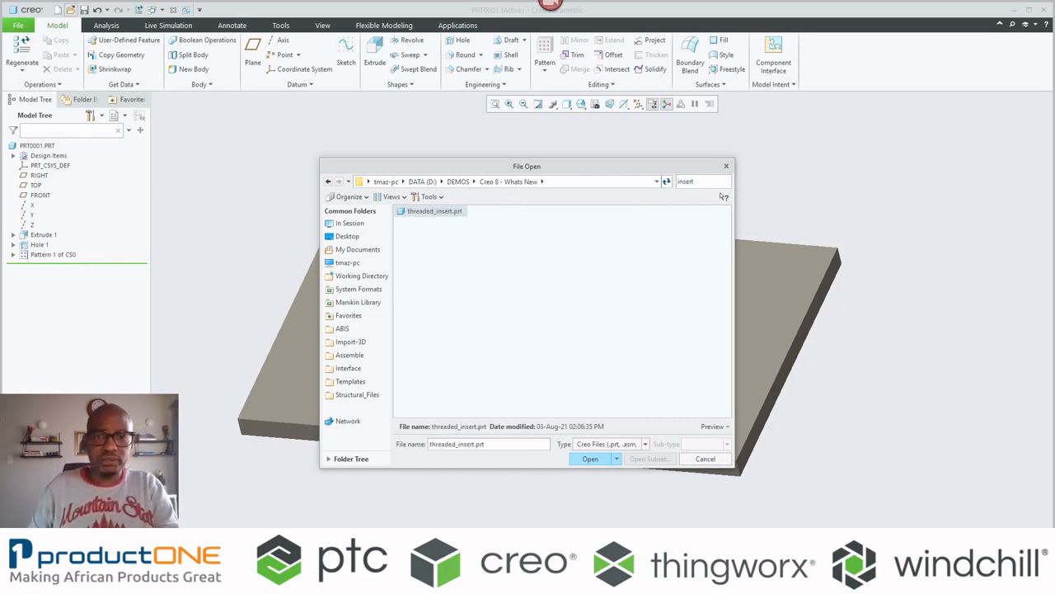
{"action": "middle_click", "coordinate": [572, 333]}
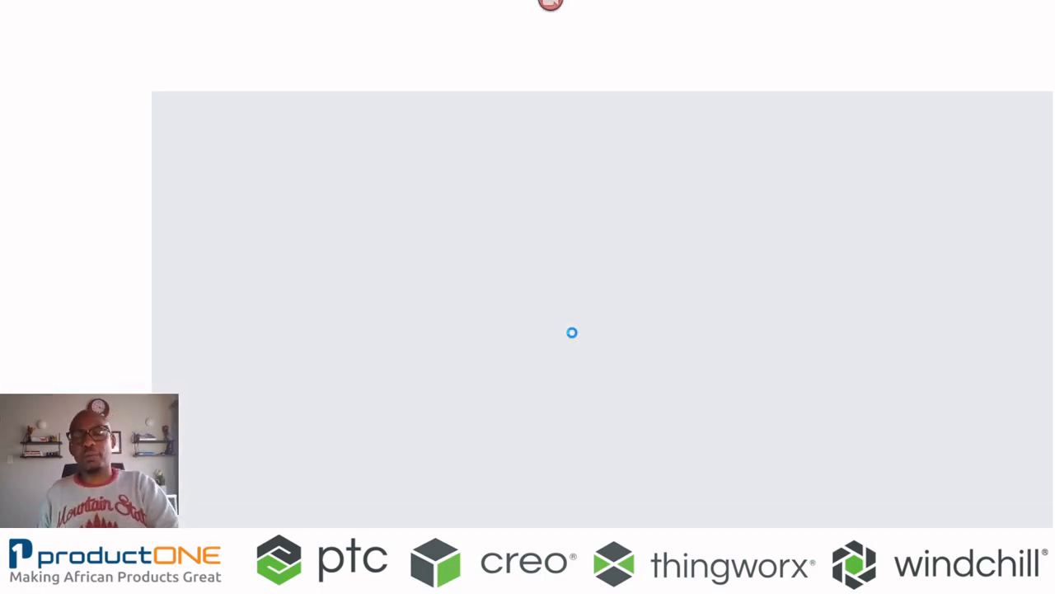
Examine the threaded insert's flange and internal thread, and close its window to return to the plate.
{"action": "scroll", "coordinate": [566, 318], "scroll_direction": "down", "scroll_amount": 4}
{"action": "middle_click_drag", "start_coordinate": [565, 318], "coordinate": [539, 335]}
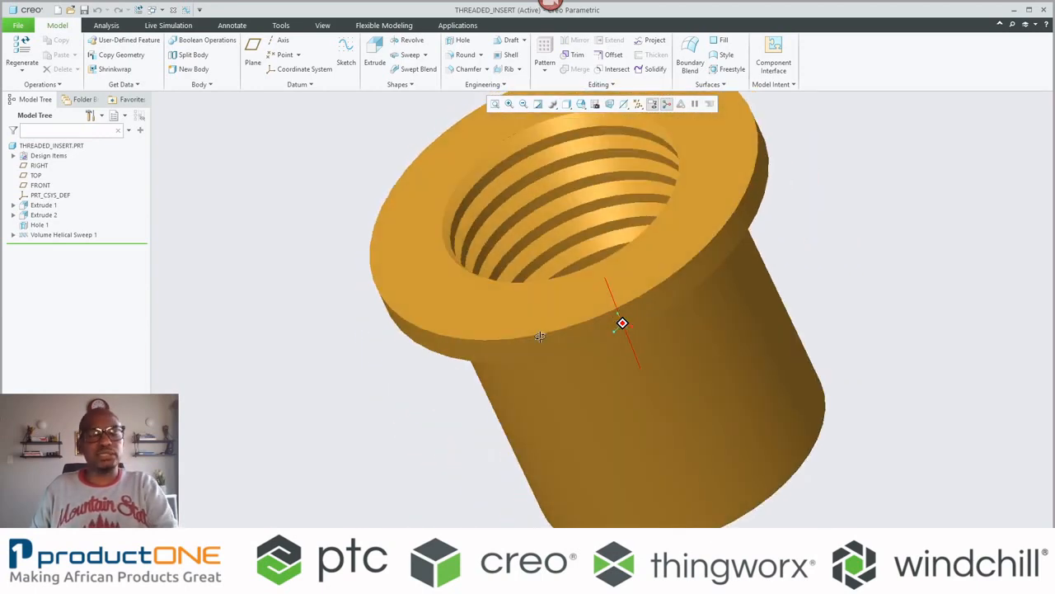
{"action": "scroll", "coordinate": [540, 335], "scroll_direction": "up", "scroll_amount": 2}
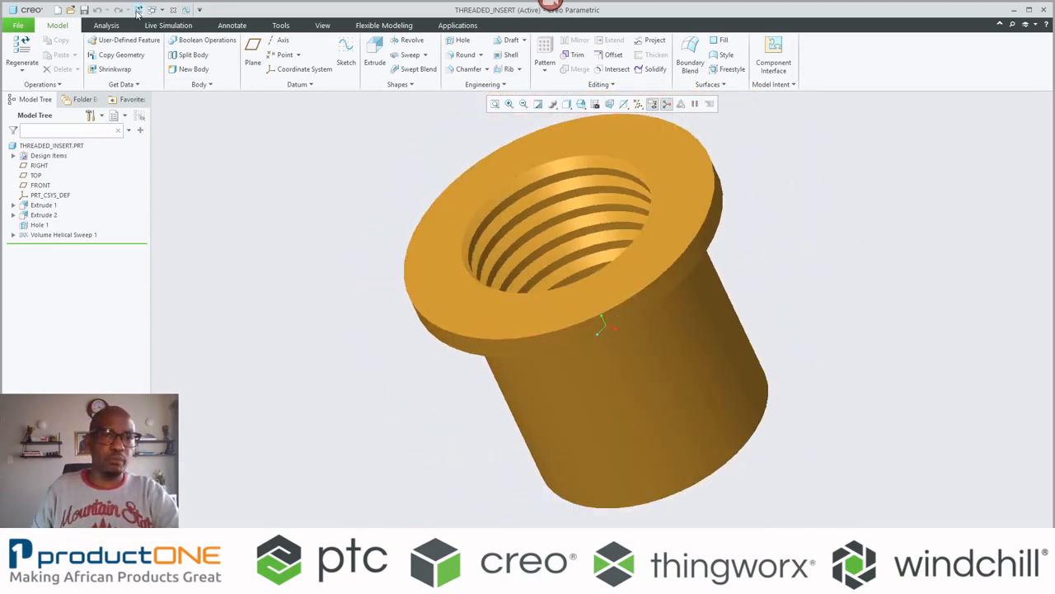
{"action": "left_click", "coordinate": [173, 12]}
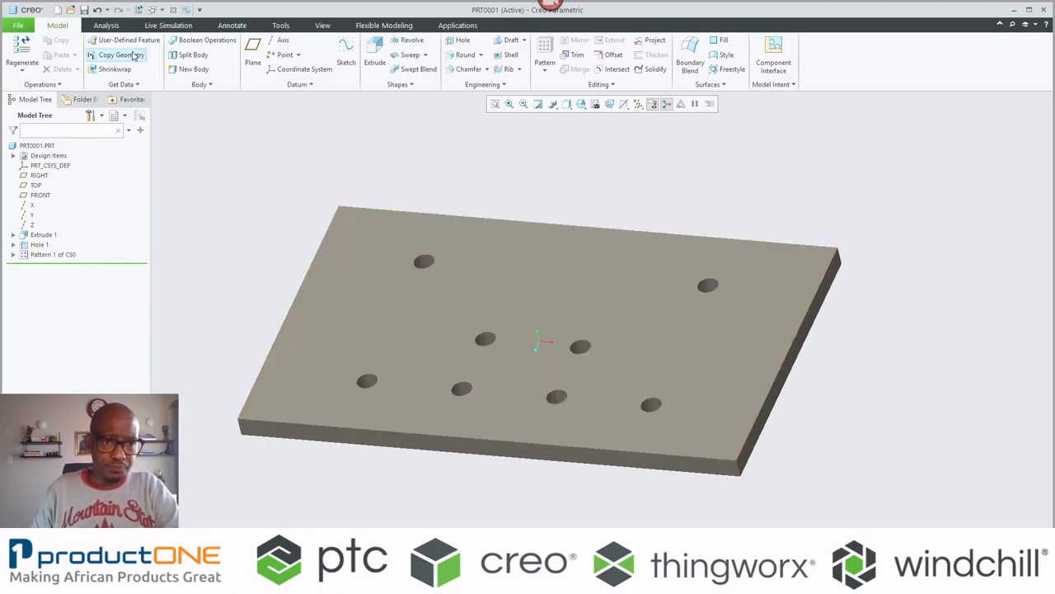
Start an external Copy Geometry feature and choose the in-session threaded_insert.prt as its reference model.
{"action": "left_click", "coordinate": [116, 54]}
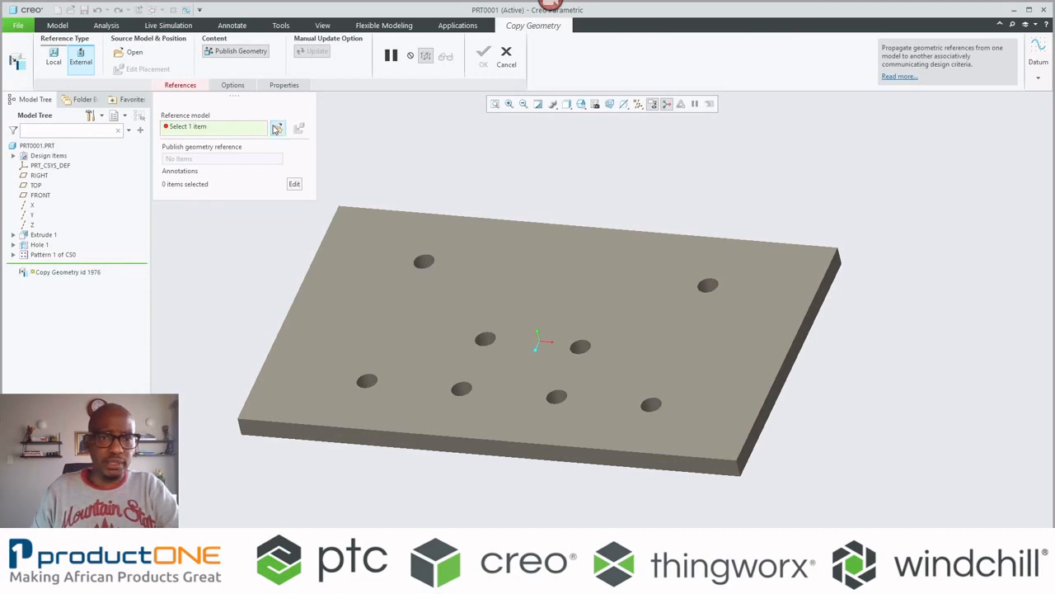
{"action": "left_click", "coordinate": [277, 129]}
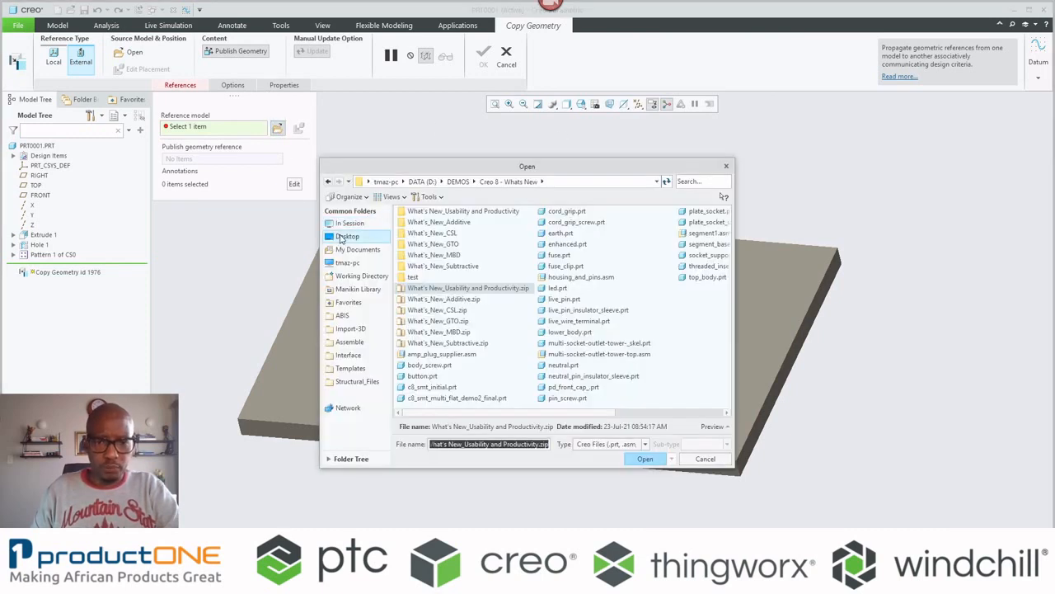
{"action": "left_click", "coordinate": [350, 224]}
{"action": "double_click", "coordinate": [420, 223]}
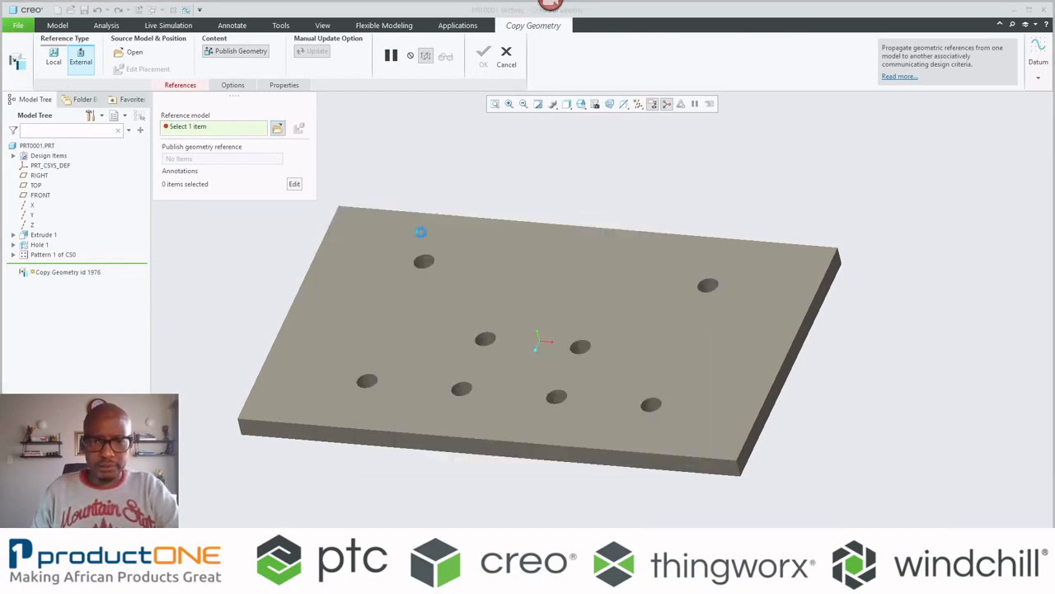
Show coordinate systems and place the insert by aligning its PRT_CSYS_DEF with the coordinate system at the plate's upper-left hole.
{"action": "left_click", "coordinate": [966, 63]}
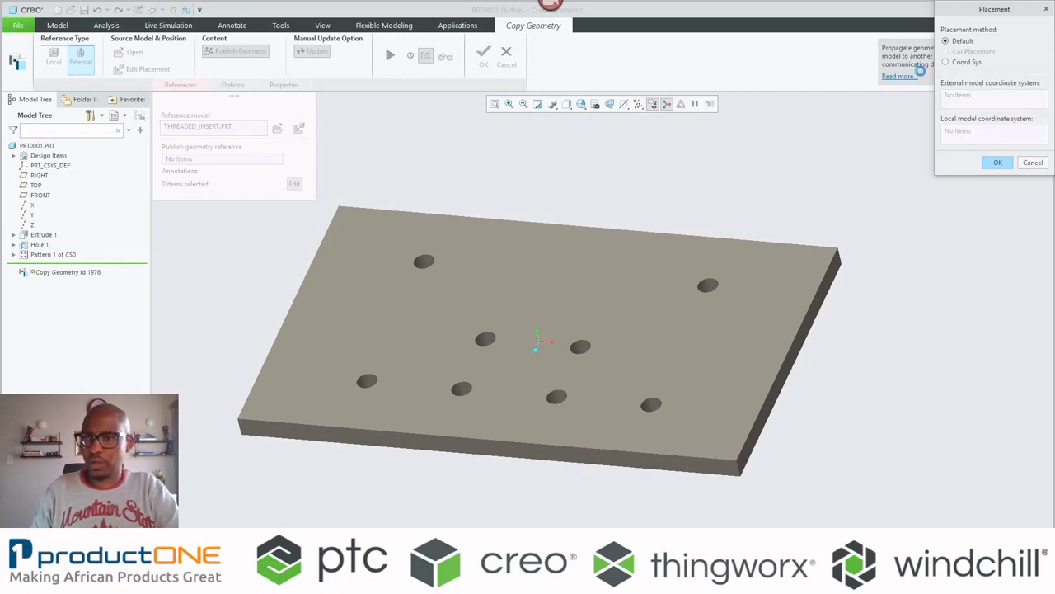
{"action": "left_click", "coordinate": [637, 104]}
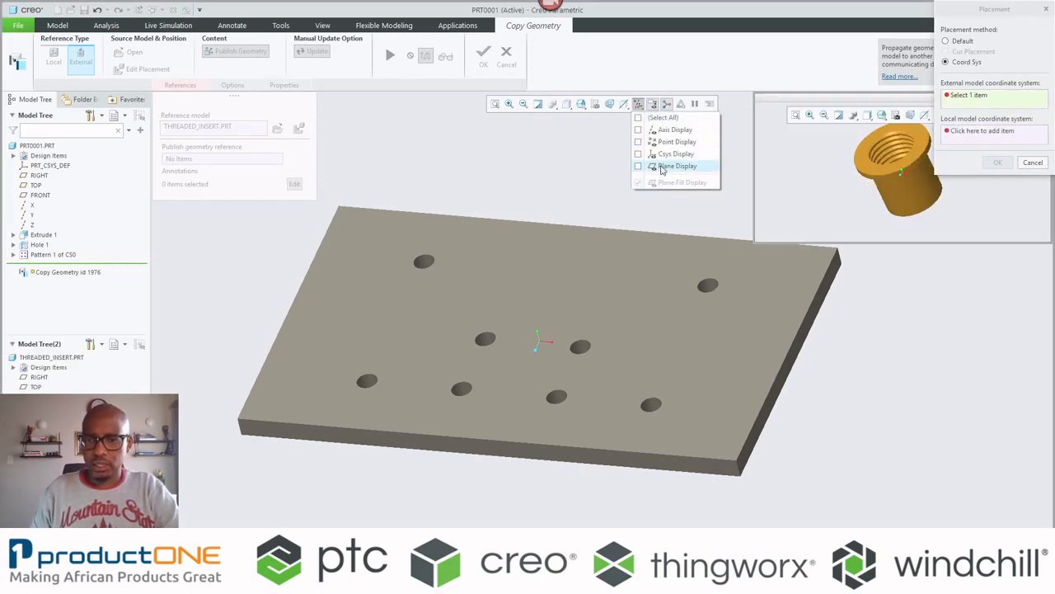
{"action": "left_click", "coordinate": [669, 153]}
{"action": "scroll", "coordinate": [905, 151], "scroll_direction": "down", "scroll_amount": 3}
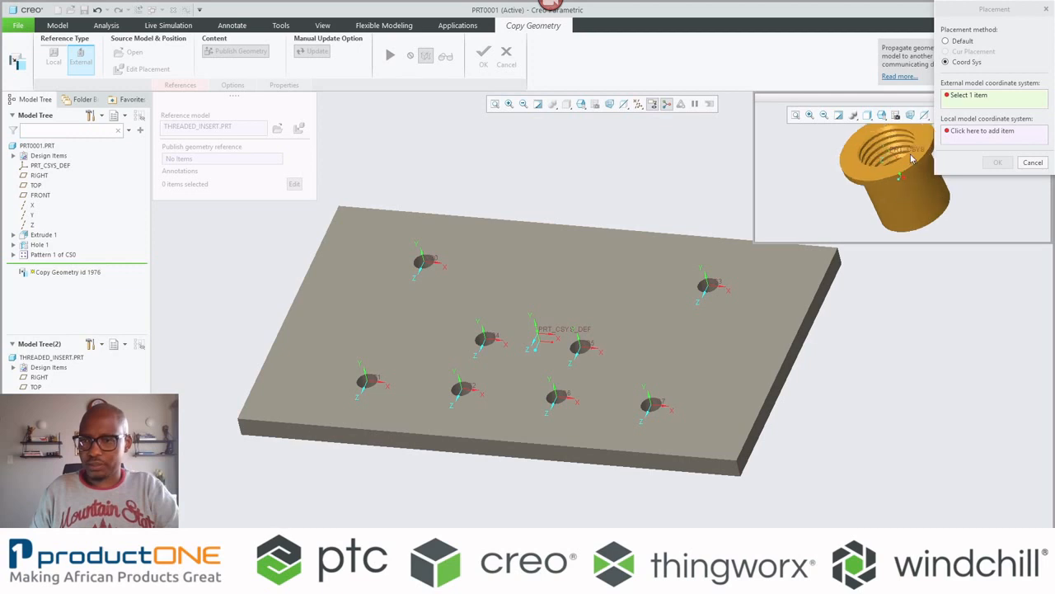
{"action": "left_click", "coordinate": [905, 151]}
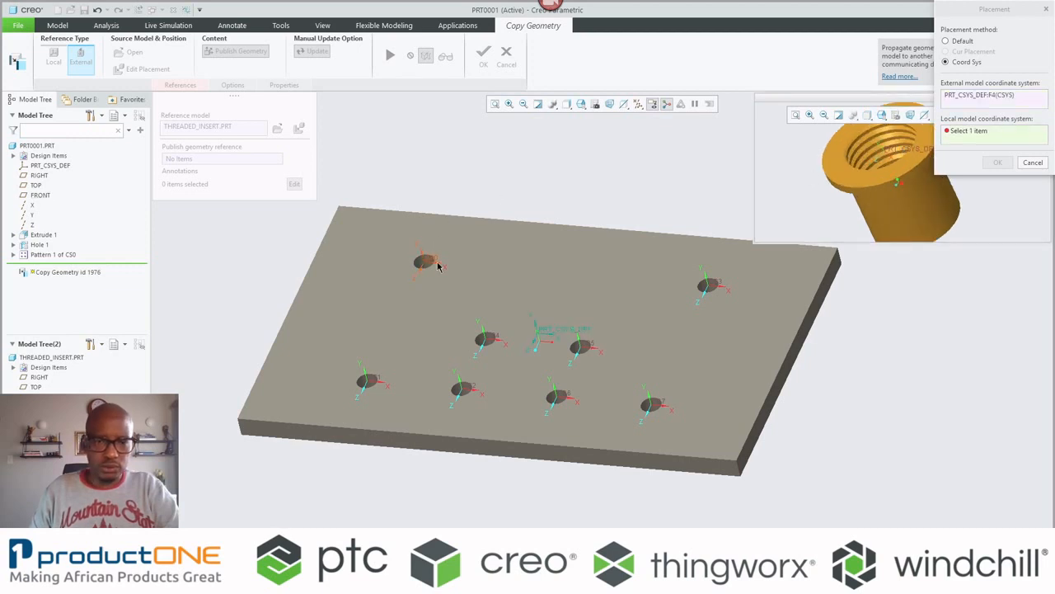
{"action": "left_click", "coordinate": [426, 260]}
{"action": "middle_click", "coordinate": [478, 195]}
Turn off the publish-geometry restriction and copy the threaded insert's body into the plate.
{"action": "scroll", "coordinate": [478, 196], "scroll_direction": "up", "scroll_amount": 1}
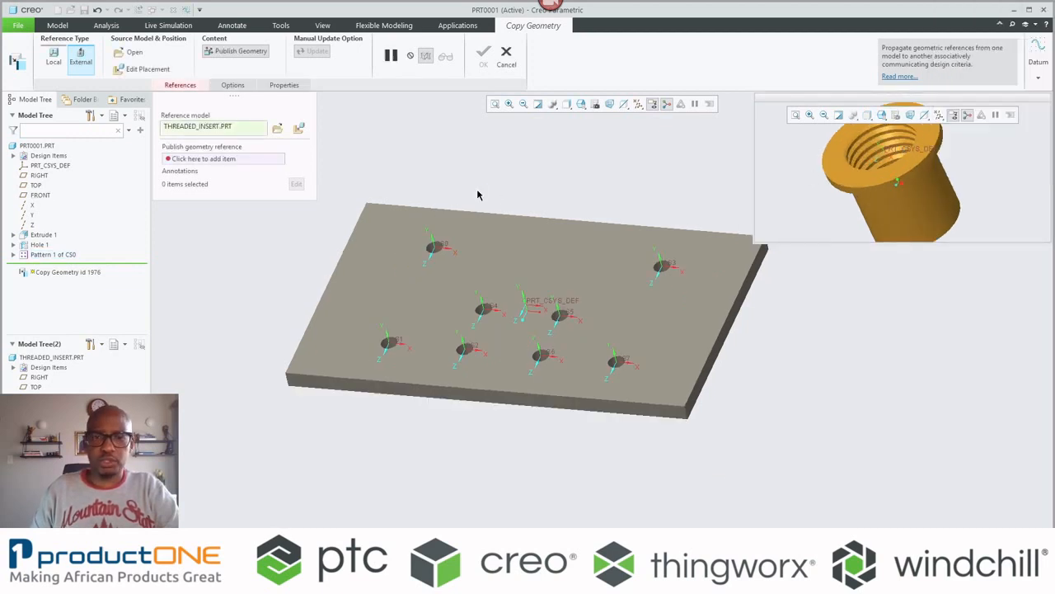
{"action": "left_click", "coordinate": [236, 51]}
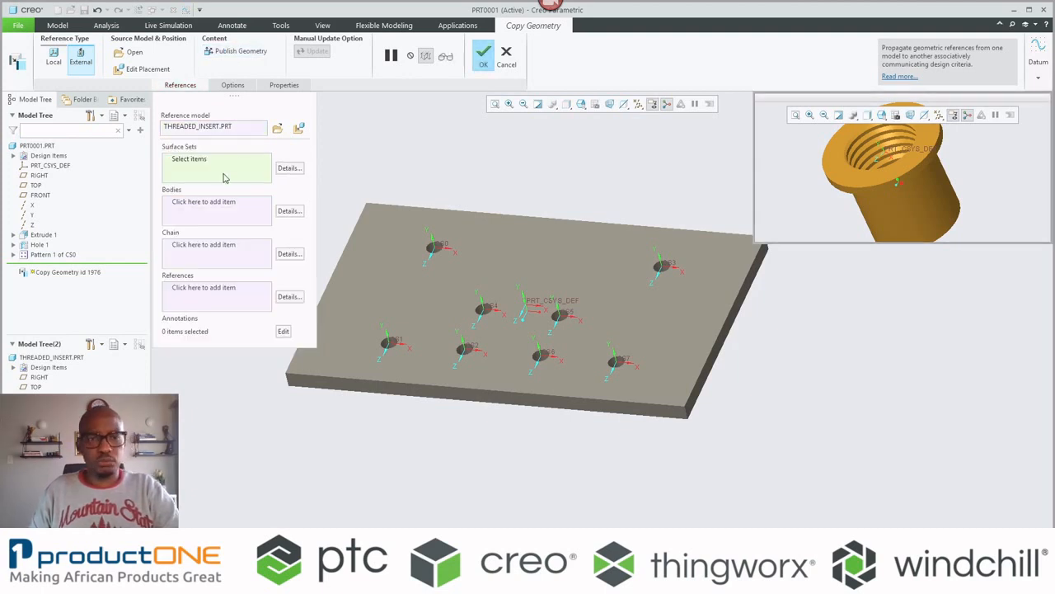
{"action": "left_click", "coordinate": [206, 209]}
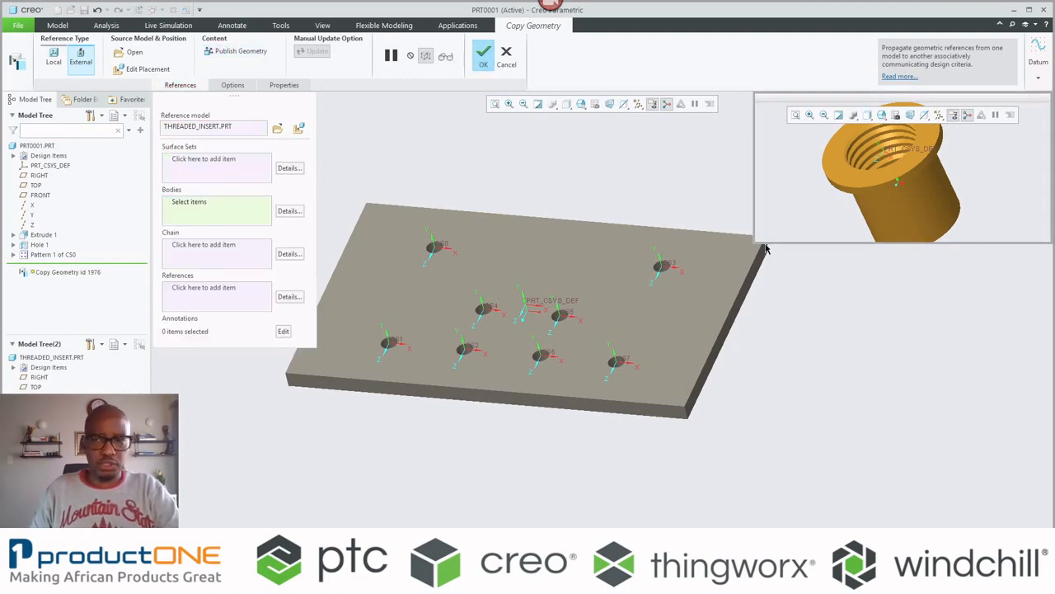
{"action": "left_click", "coordinate": [895, 193]}
{"action": "middle_click", "coordinate": [601, 159]}
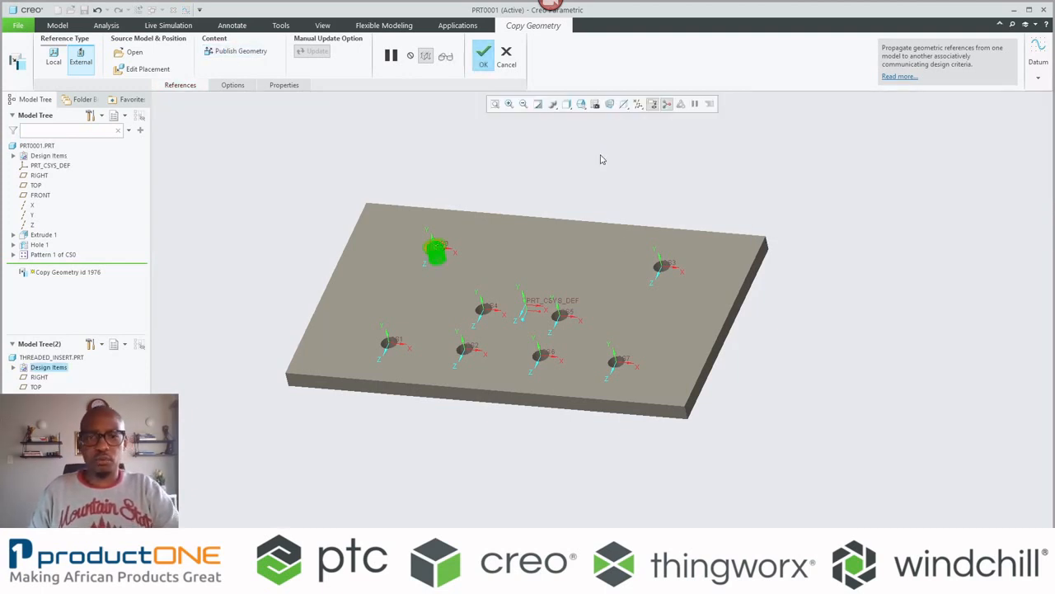
Hide all datum display.
{"action": "left_click", "coordinate": [639, 104]}
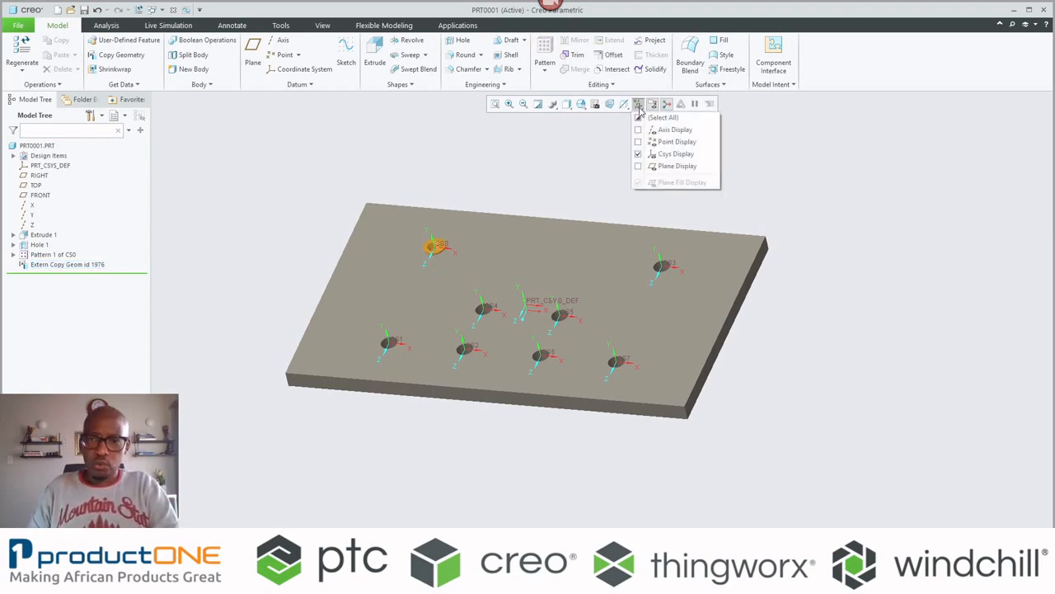
{"action": "left_click", "coordinate": [649, 118]}
{"action": "left_click", "coordinate": [649, 119]}
{"action": "left_click", "coordinate": [814, 176]}
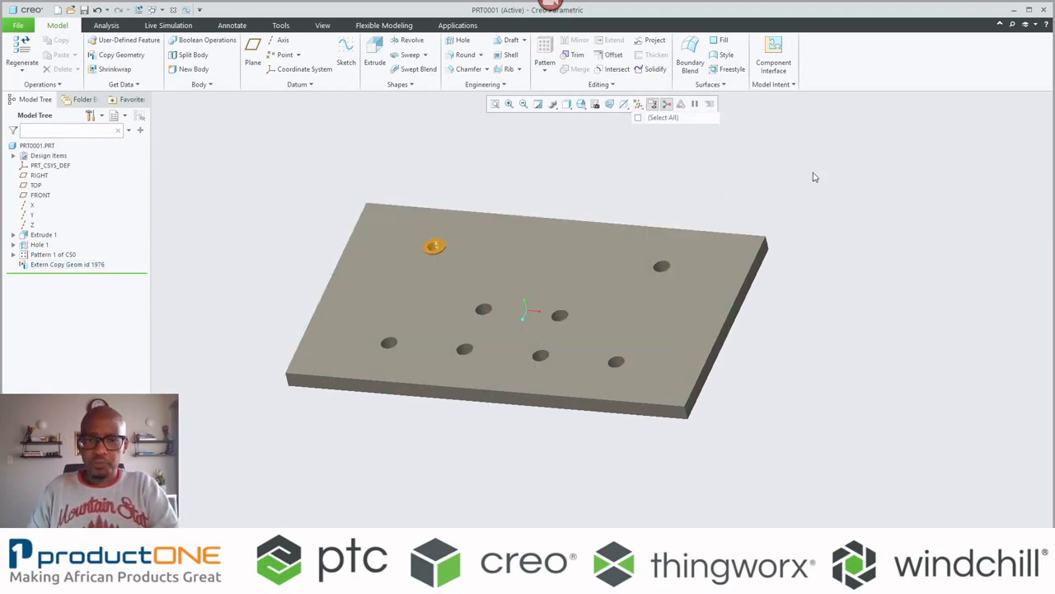
Examine the copied insert in its hole and check the part's list of bodies.
{"action": "scroll", "coordinate": [422, 254], "scroll_direction": "down", "scroll_amount": 6}
{"action": "mouse_move", "coordinate": [485, 238]}
{"action": "middle_mouse_down"}
{"action": "mouse_move", "coordinate": [490, 218]}
{"action": "mouse_move", "coordinate": [479, 231]}
{"action": "middle_mouse_up"}
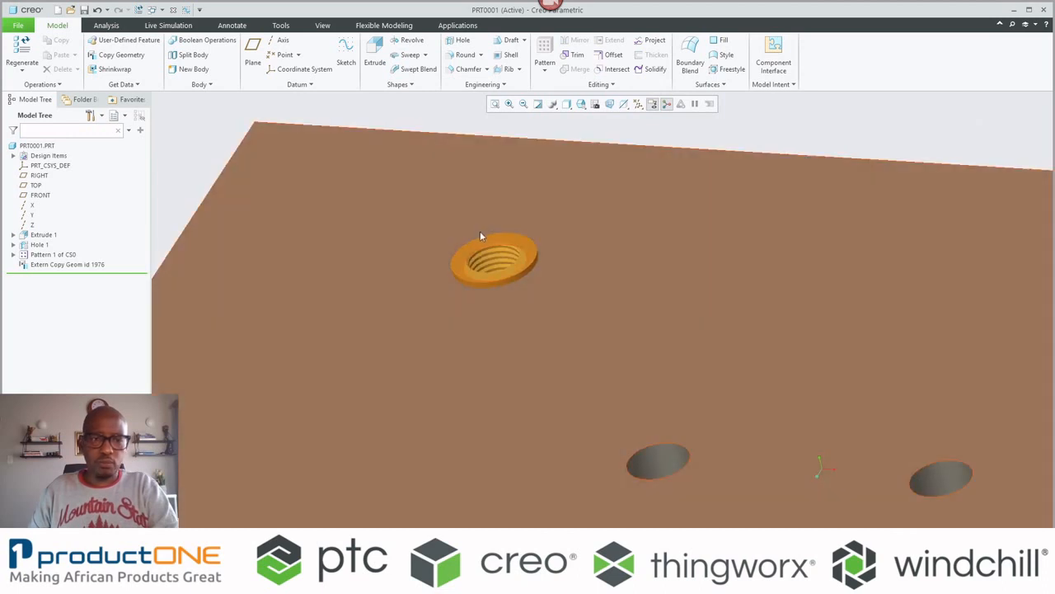
{"action": "scroll", "coordinate": [480, 231], "scroll_direction": "up", "scroll_amount": 3}
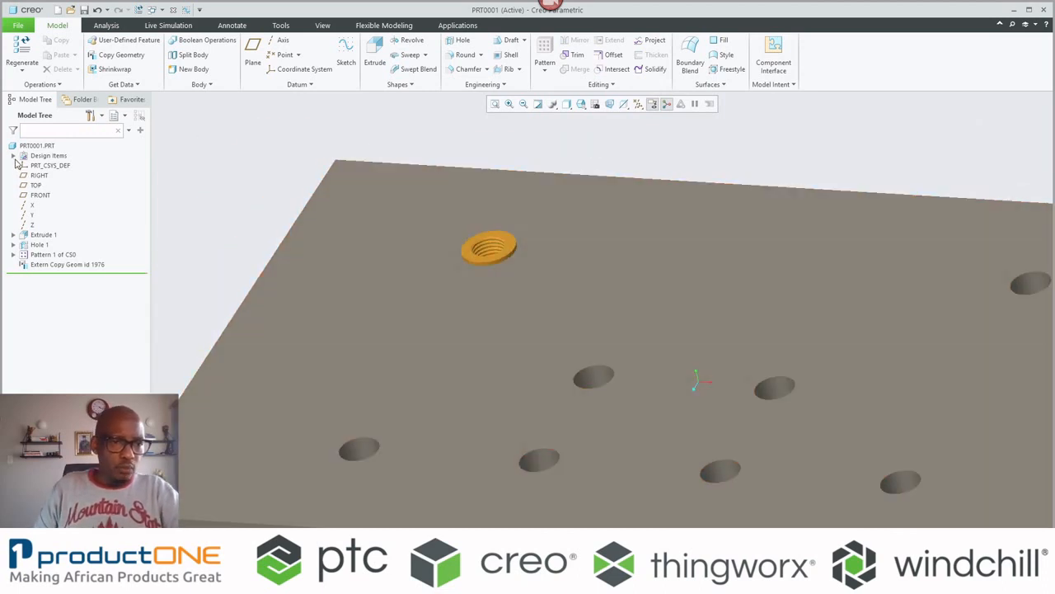
{"action": "left_click", "coordinate": [13, 156]}
{"action": "left_click", "coordinate": [24, 174]}
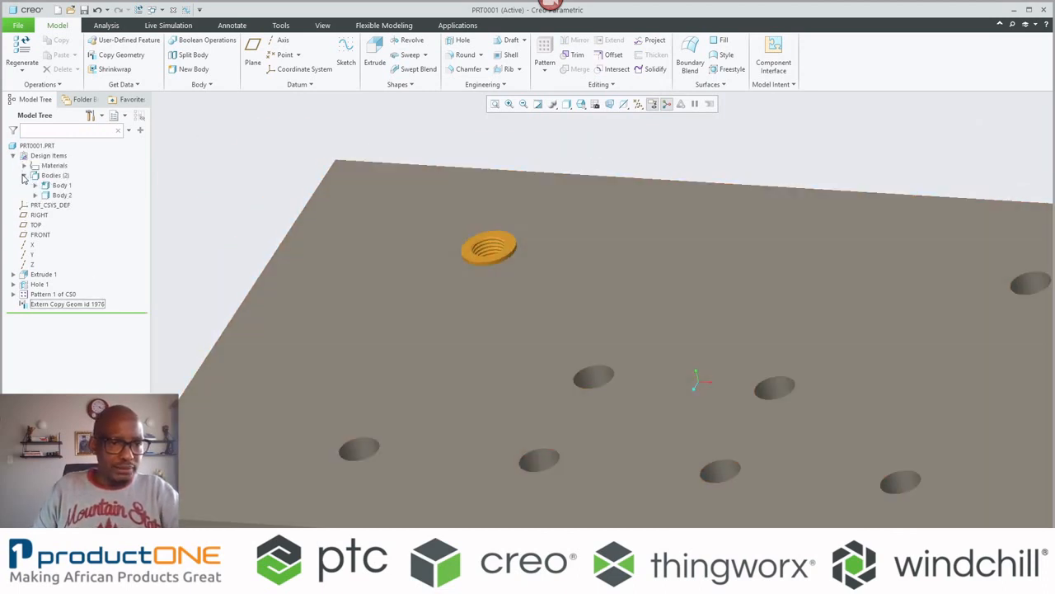
{"action": "left_click", "coordinate": [54, 176]}
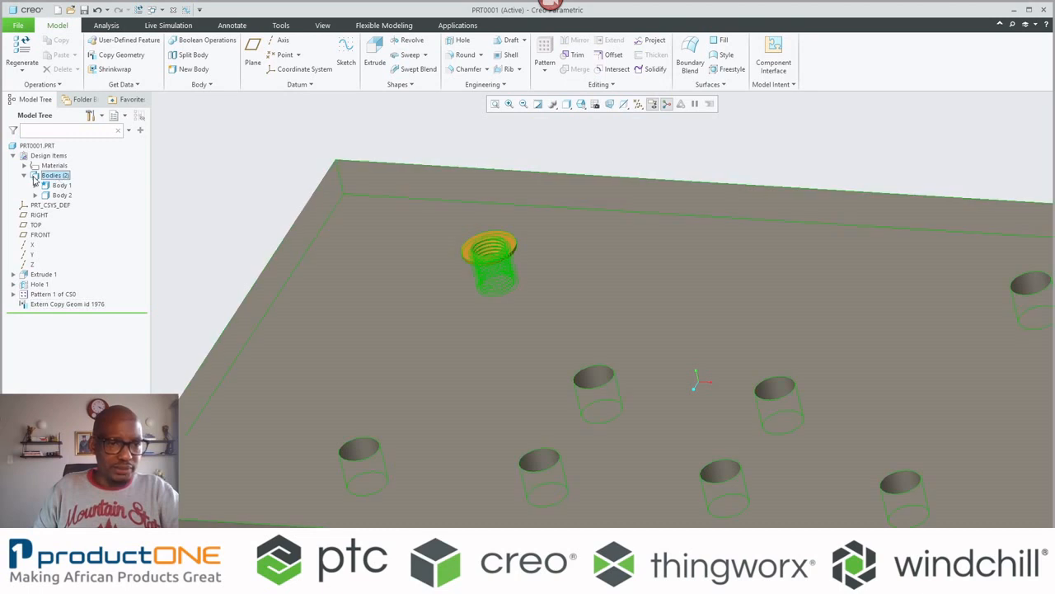
{"action": "left_click", "coordinate": [57, 186]}
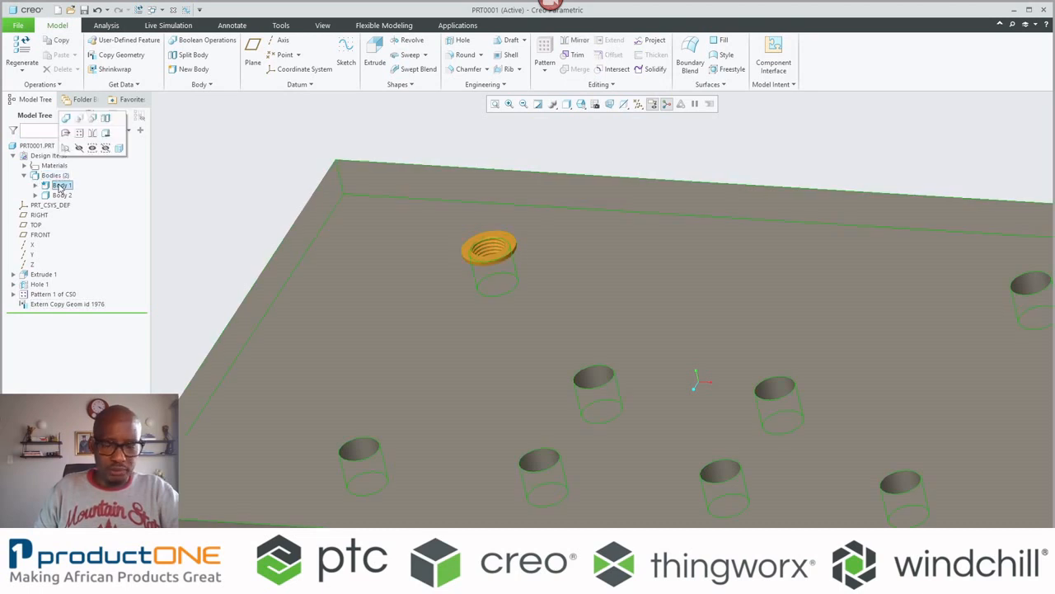
{"action": "left_click", "coordinate": [65, 196]}
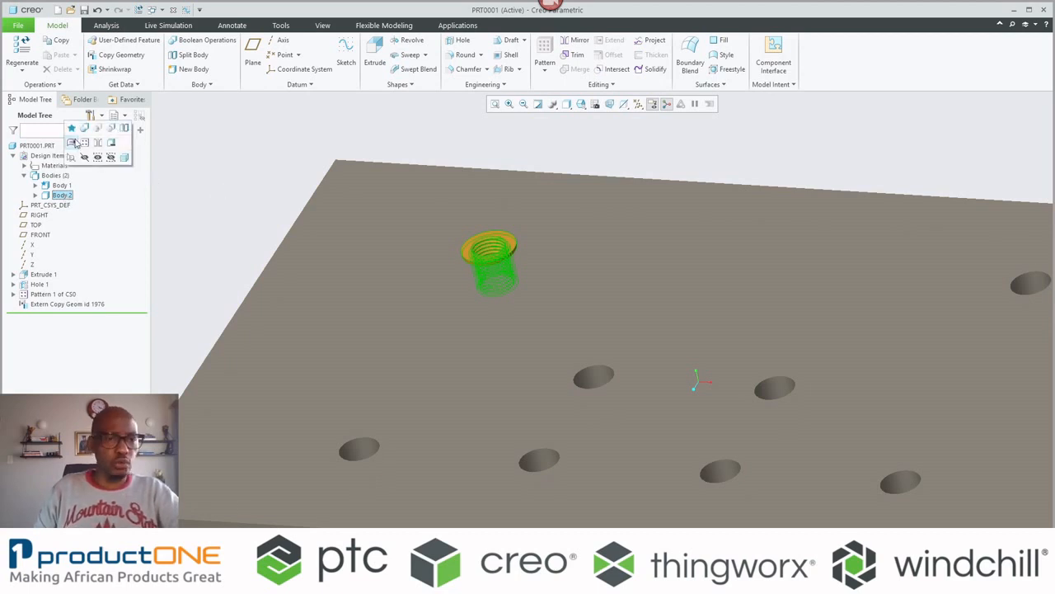
{"action": "left_click", "coordinate": [85, 144]}
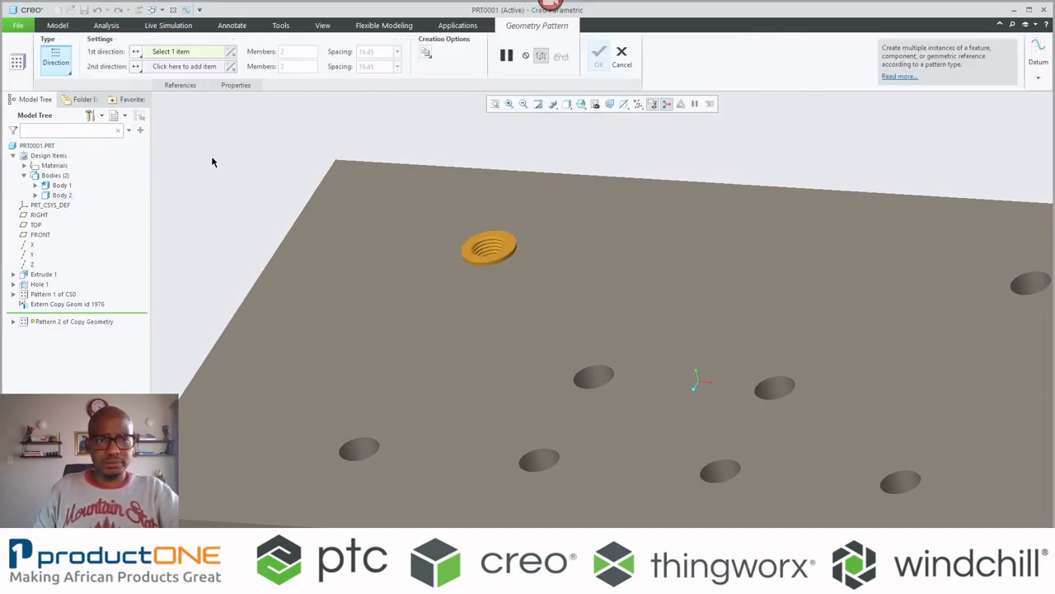
{"action": "left_click", "coordinate": [620, 58]}
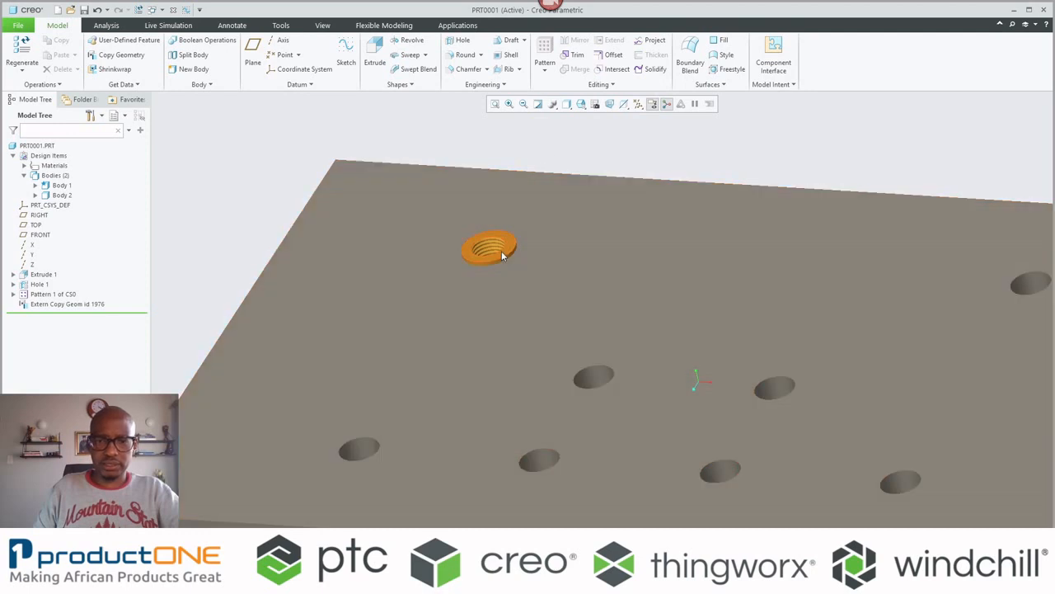
{"action": "left_click", "coordinate": [500, 249]}
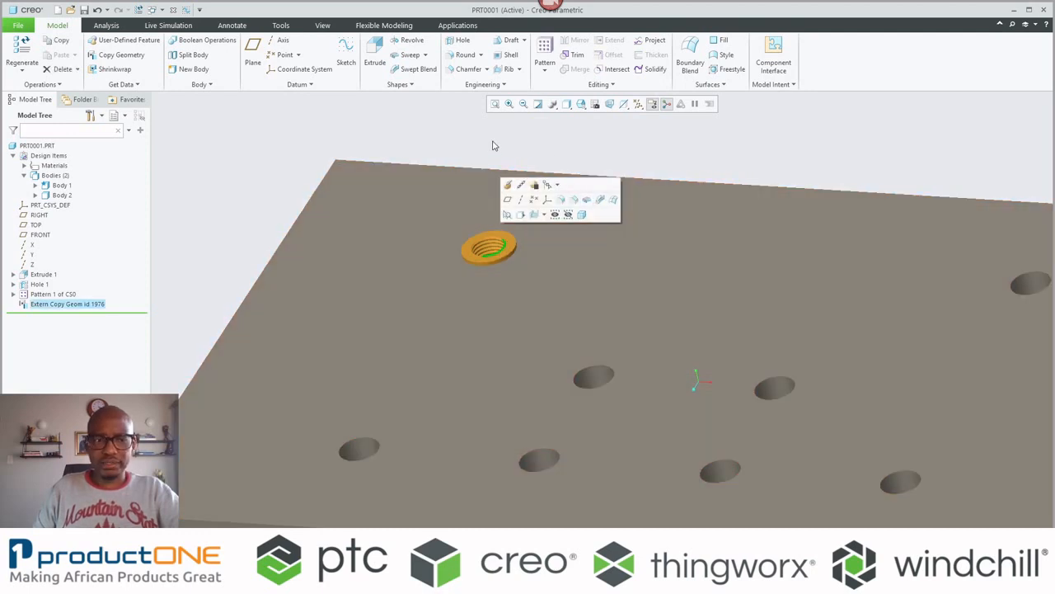
{"action": "right_click", "coordinate": [493, 144]}
{"action": "left_click", "coordinate": [375, 128]}
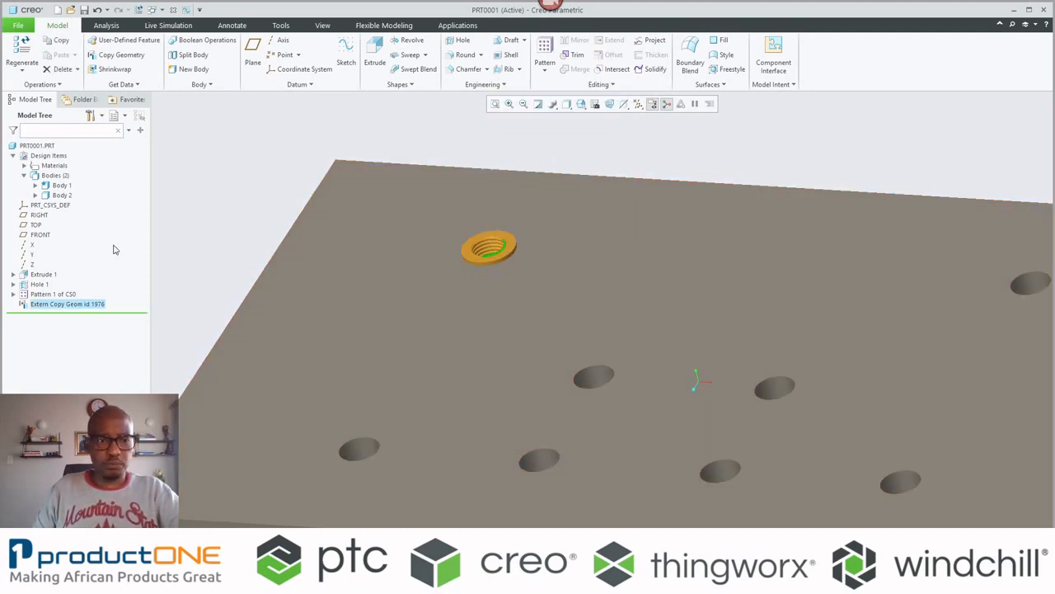
{"action": "left_click", "coordinate": [75, 295]}
{"action": "left_click", "coordinate": [193, 214]}
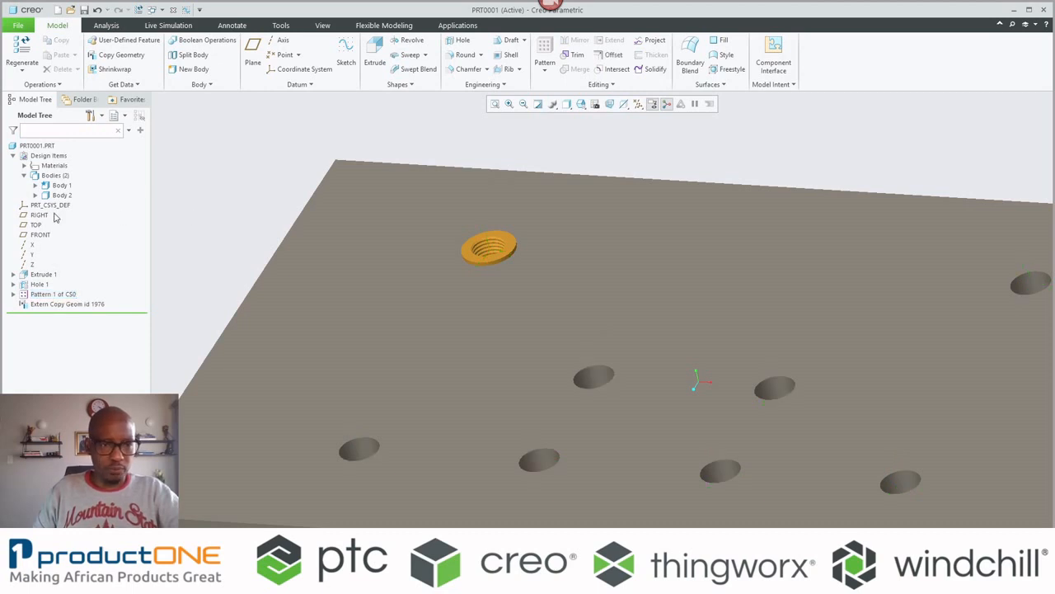
Create a reference pattern of the external copy geometry feature to place the threaded insert in every hole.
{"action": "left_click", "coordinate": [62, 195]}
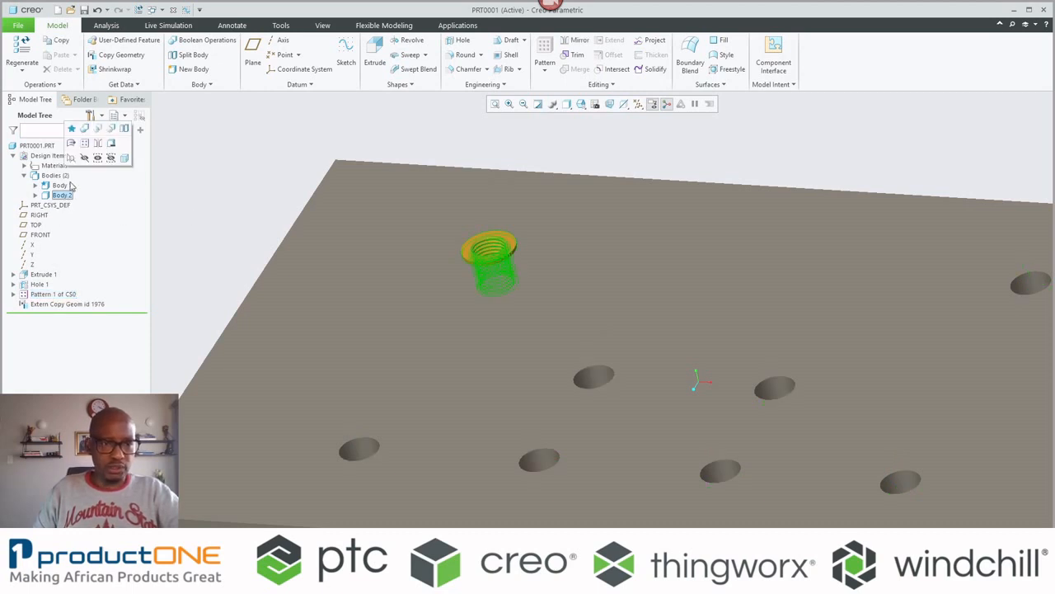
{"action": "right_click", "coordinate": [361, 141]}
{"action": "left_click", "coordinate": [382, 104]}
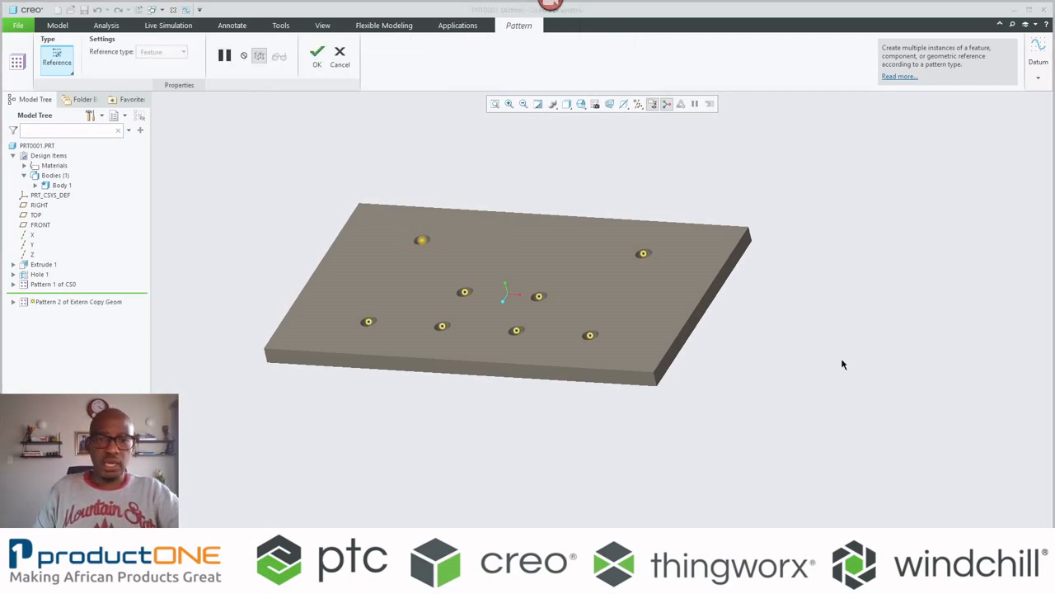
{"action": "middle_click", "coordinate": [767, 333]}
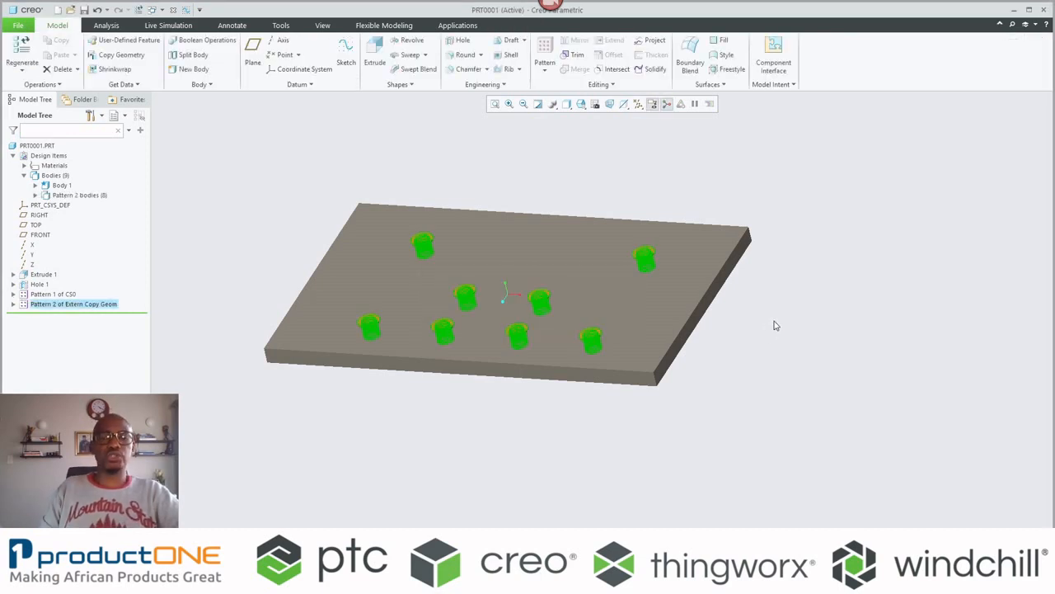
{"action": "left_click", "coordinate": [765, 325]}
Examine the patterned threaded inserts across the plate, including their flanges and internal threads.
{"action": "scroll", "coordinate": [505, 294], "scroll_direction": "down", "scroll_amount": 3}
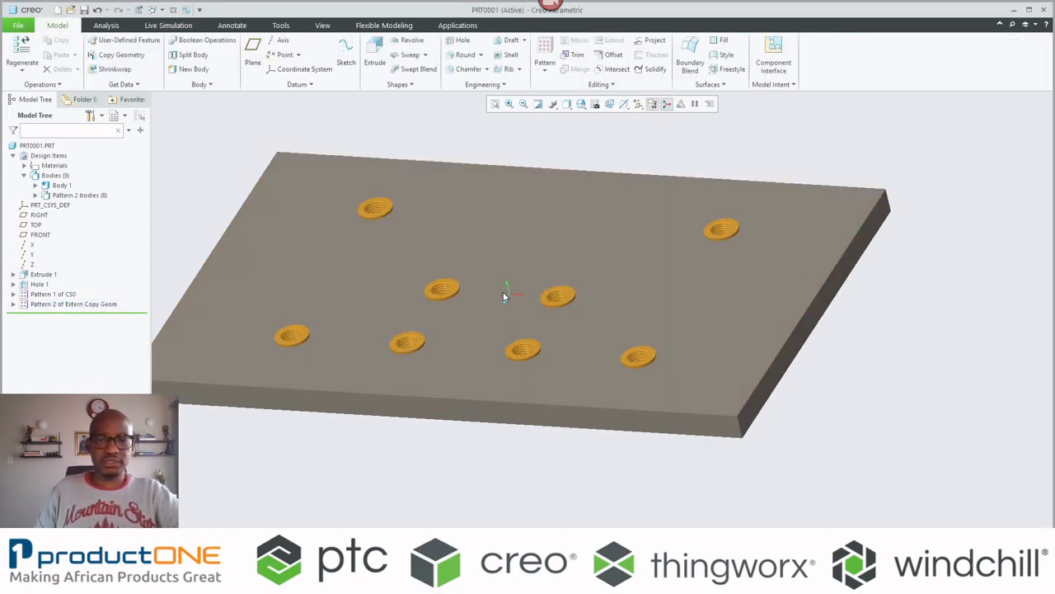
{"action": "mouse_move", "coordinate": [503, 293]}
{"action": "middle_mouse_down"}
{"action": "mouse_move", "coordinate": [481, 310]}
{"action": "mouse_move", "coordinate": [505, 298]}
{"action": "mouse_move", "coordinate": [528, 306]}
{"action": "mouse_move", "coordinate": [506, 308]}
{"action": "mouse_move", "coordinate": [515, 344]}
{"action": "mouse_move", "coordinate": [509, 301]}
{"action": "mouse_move", "coordinate": [497, 304]}
{"action": "middle_mouse_up"}
{"action": "scroll", "coordinate": [500, 284], "scroll_direction": "up", "scroll_amount": 2}
{"action": "scroll", "coordinate": [445, 214], "scroll_direction": "down", "scroll_amount": 6}
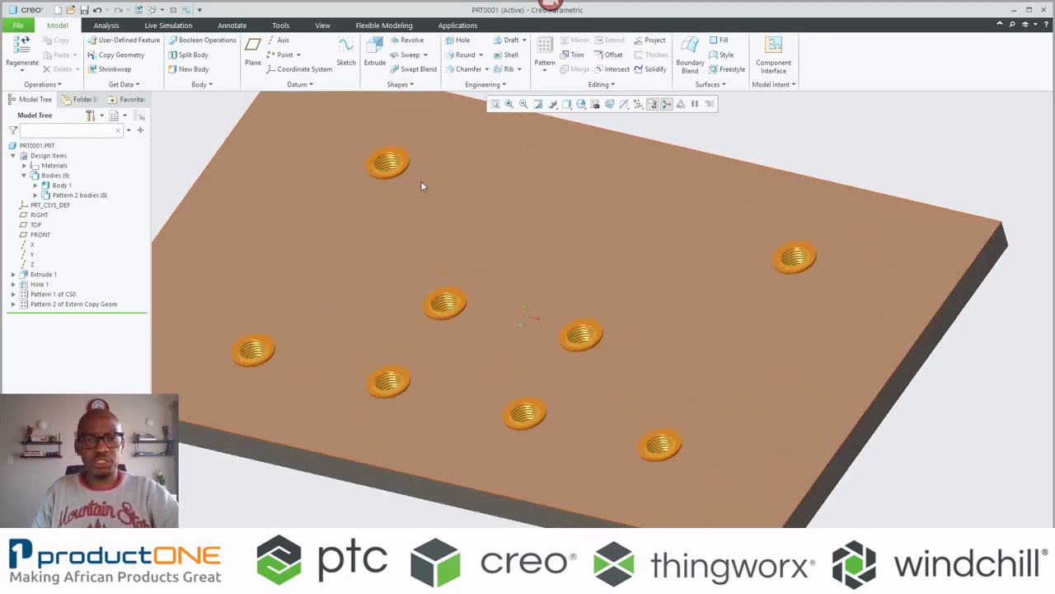
{"action": "scroll", "coordinate": [401, 161], "scroll_direction": "down", "scroll_amount": 3}
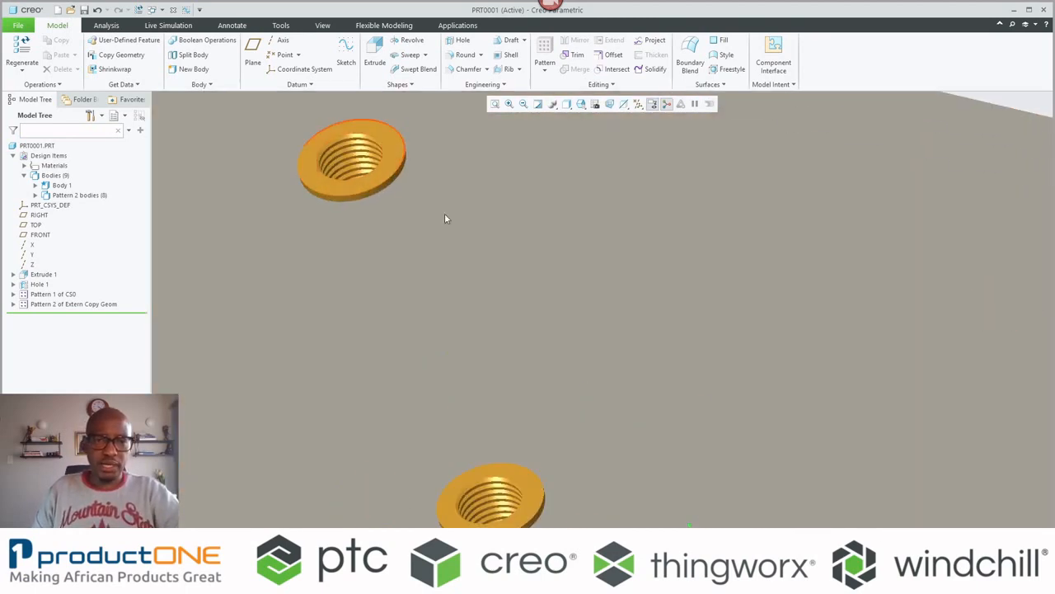
{"action": "scroll", "coordinate": [492, 231], "scroll_direction": "up", "scroll_amount": 5}
Make the plate transparent, inspect the inserts inside it from both sides, and restore the plate's opaque display.
{"action": "left_click", "coordinate": [560, 234]}
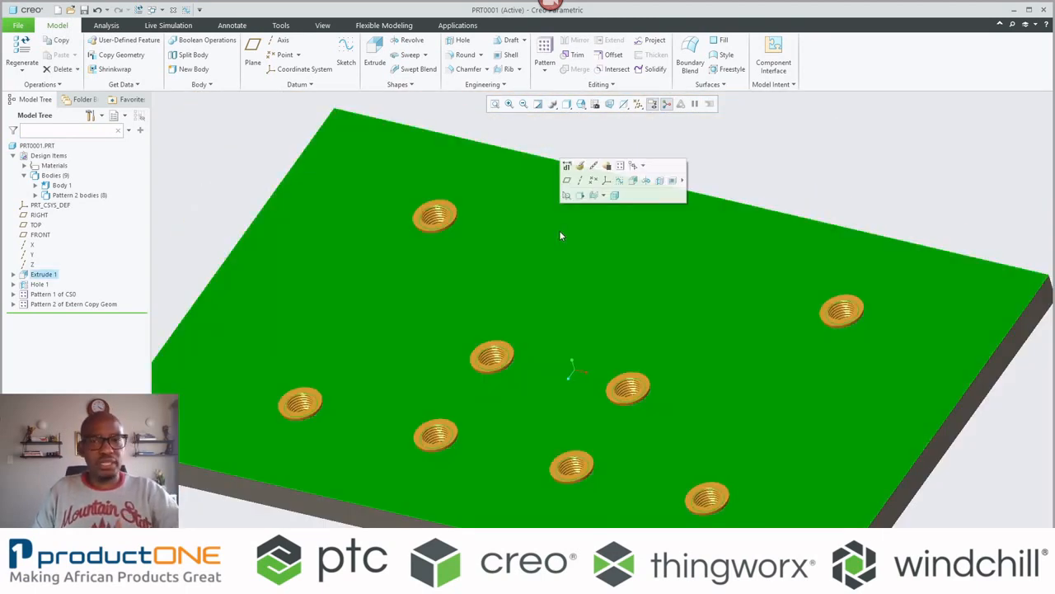
{"action": "left_click", "coordinate": [614, 195]}
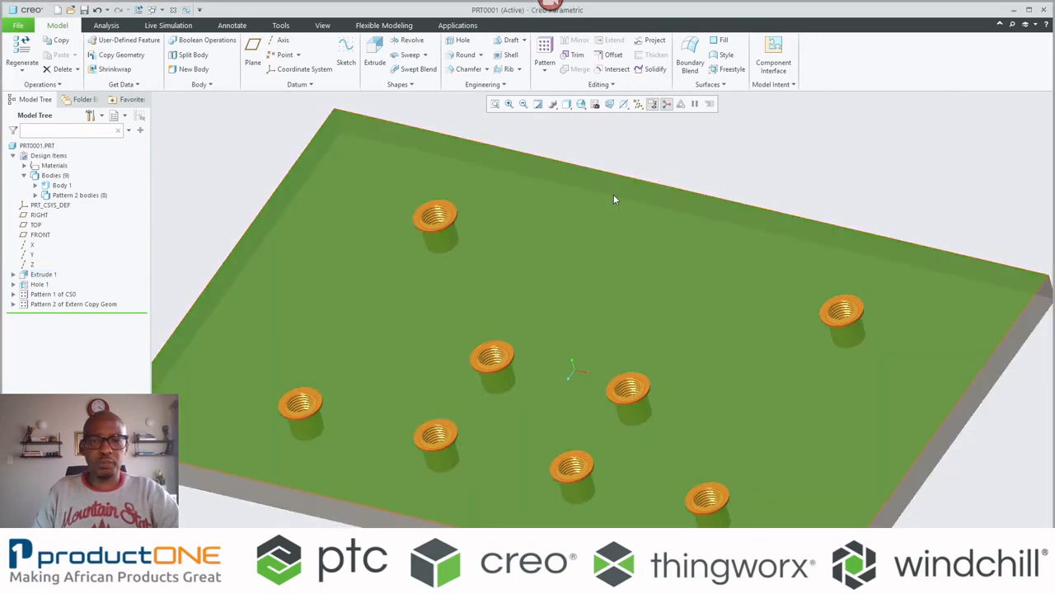
{"action": "scroll", "coordinate": [614, 199], "scroll_direction": "up", "scroll_amount": 5}
{"action": "mouse_move", "coordinate": [606, 214]}
{"action": "middle_mouse_down"}
{"action": "mouse_move", "coordinate": [624, 169]}
{"action": "mouse_move", "coordinate": [618, 193]}
{"action": "mouse_move", "coordinate": [530, 160]}
{"action": "middle_mouse_up"}
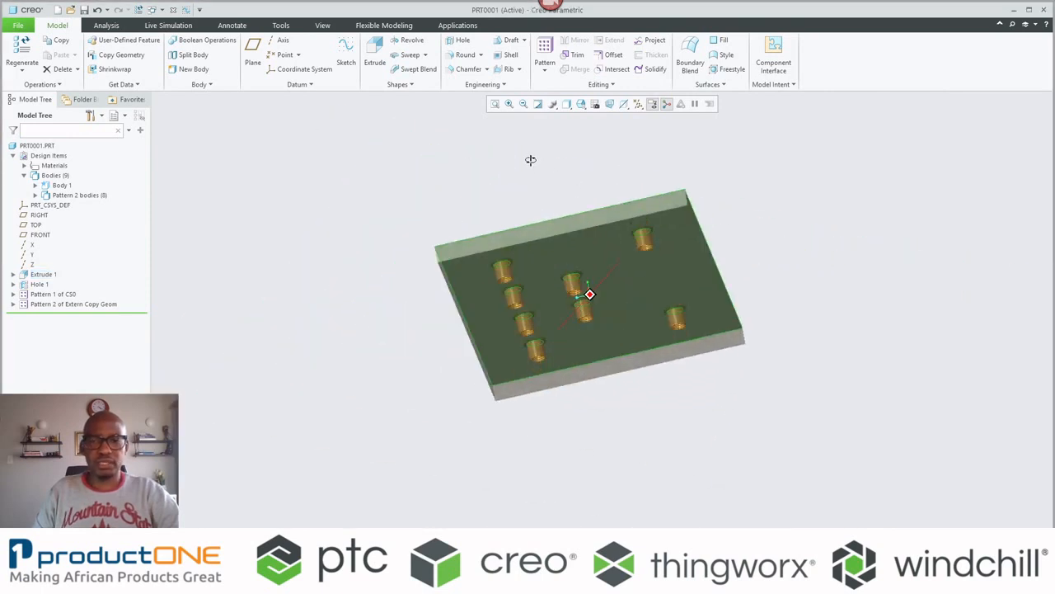
{"action": "middle_click_drag", "start_coordinate": [349, 266], "coordinate": [497, 273]}
{"action": "left_click", "coordinate": [497, 273]}
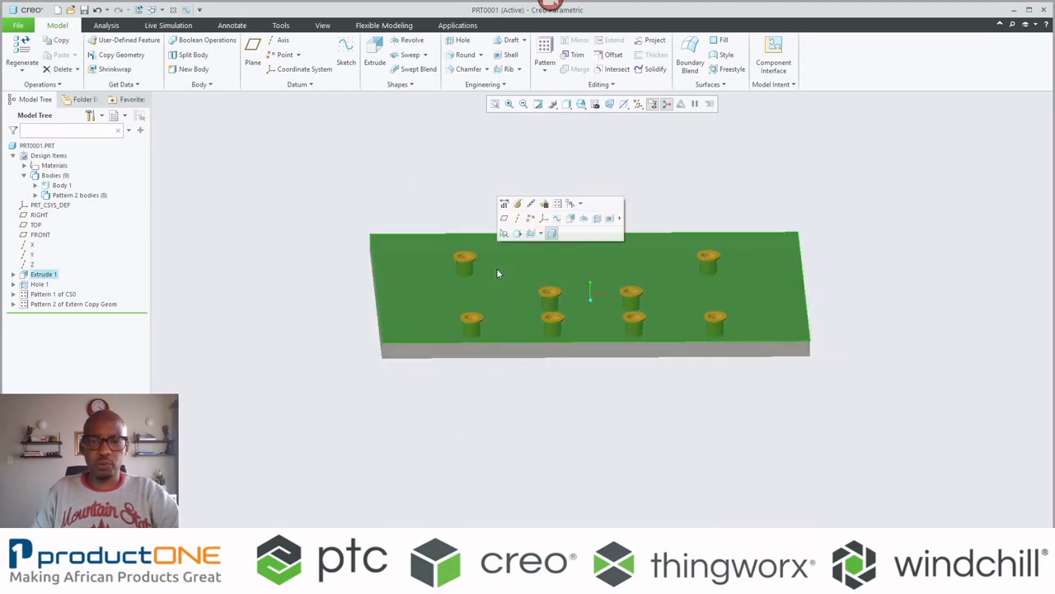
{"action": "left_click", "coordinate": [552, 234]}
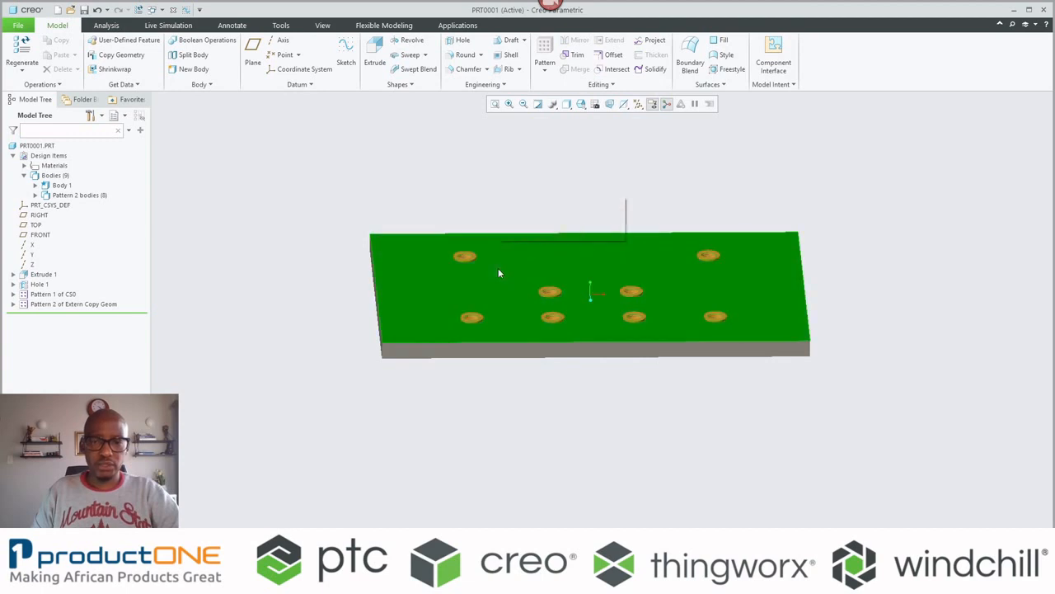
Make the plate body transparent and set the transparency of solid bodies to 60%.
{"action": "left_click", "coordinate": [499, 270]}
{"action": "left_click", "coordinate": [553, 234]}
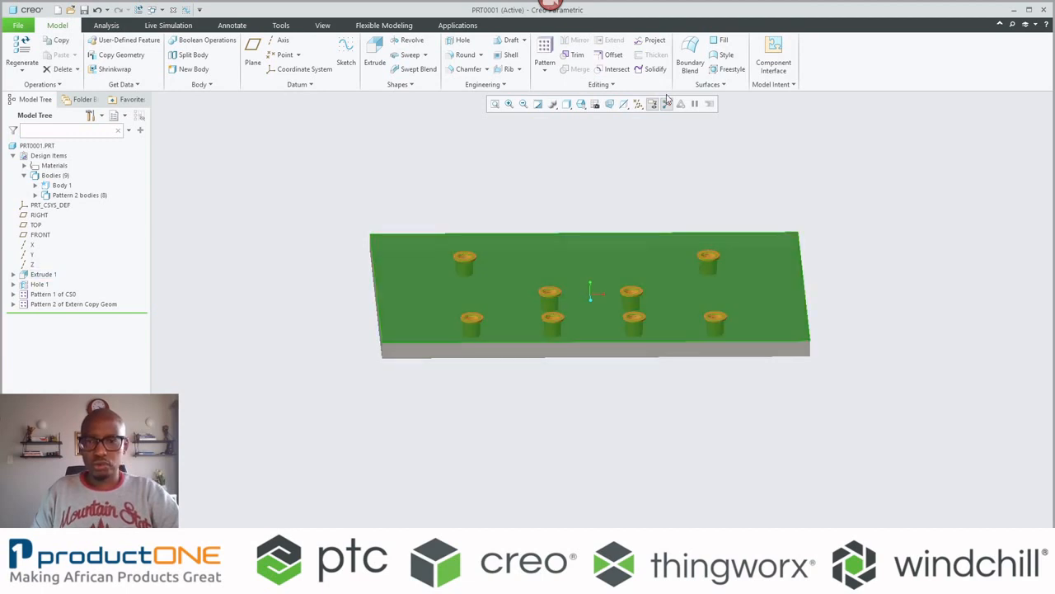
{"action": "left_click", "coordinate": [624, 103]}
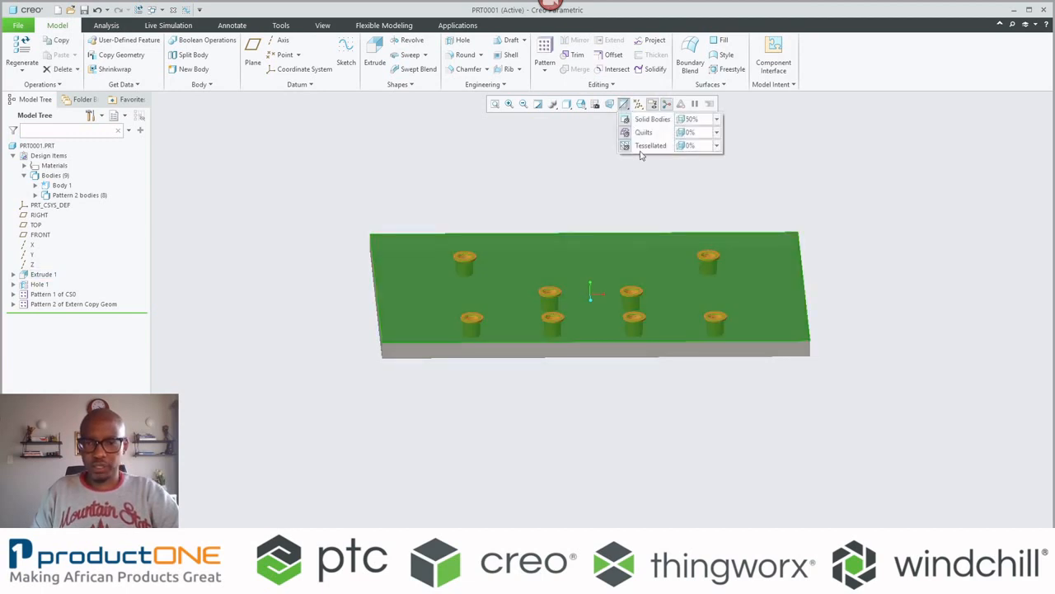
{"action": "left_click", "coordinate": [717, 122]}
{"action": "mouse_move", "coordinate": [707, 147]}
{"action": "left_mouse_down"}
{"action": "mouse_move", "coordinate": [690, 159]}
{"action": "mouse_move", "coordinate": [733, 148]}
{"action": "mouse_move", "coordinate": [714, 153]}
{"action": "left_mouse_up"}
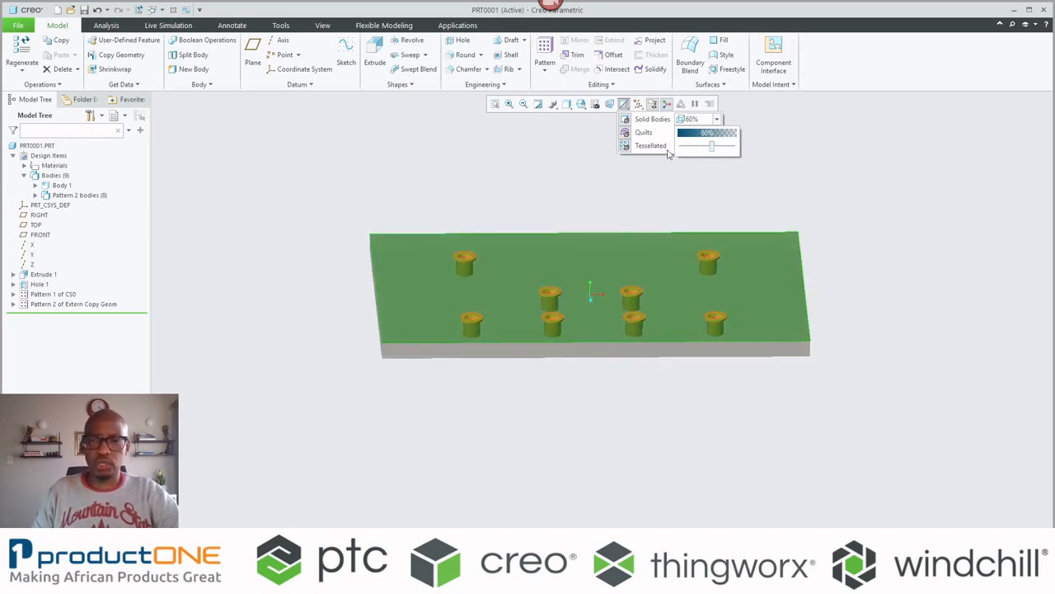
{"action": "left_click", "coordinate": [565, 169]}
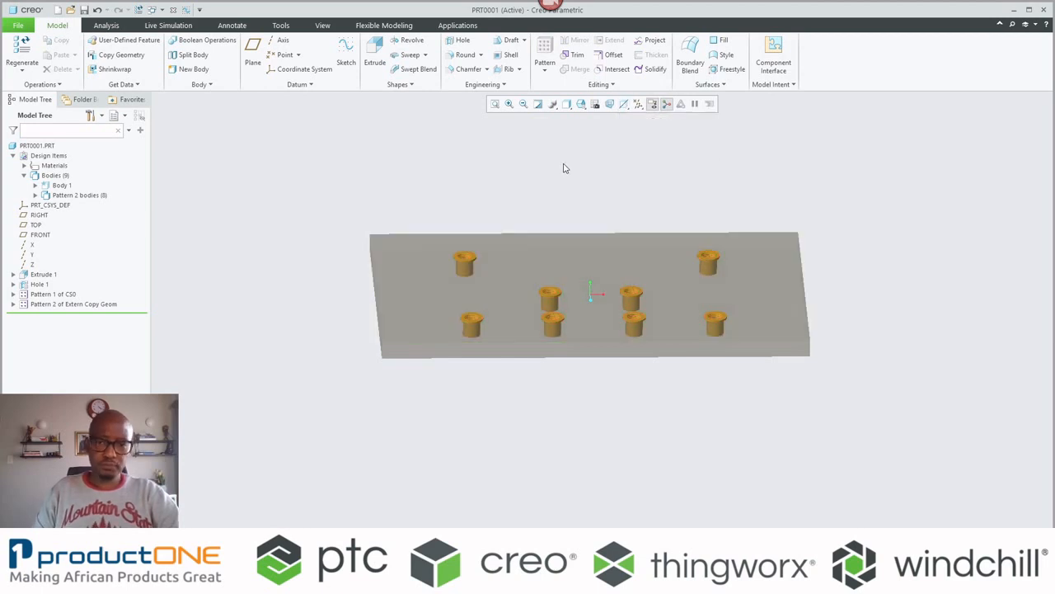
Examine the inserts inside the transparent plate and highlight the patterned bodies listed in the part.
{"action": "mouse_move", "coordinate": [527, 198]}
{"action": "middle_mouse_down"}
{"action": "mouse_move", "coordinate": [503, 212]}
{"action": "mouse_move", "coordinate": [535, 186]}
{"action": "middle_mouse_up"}
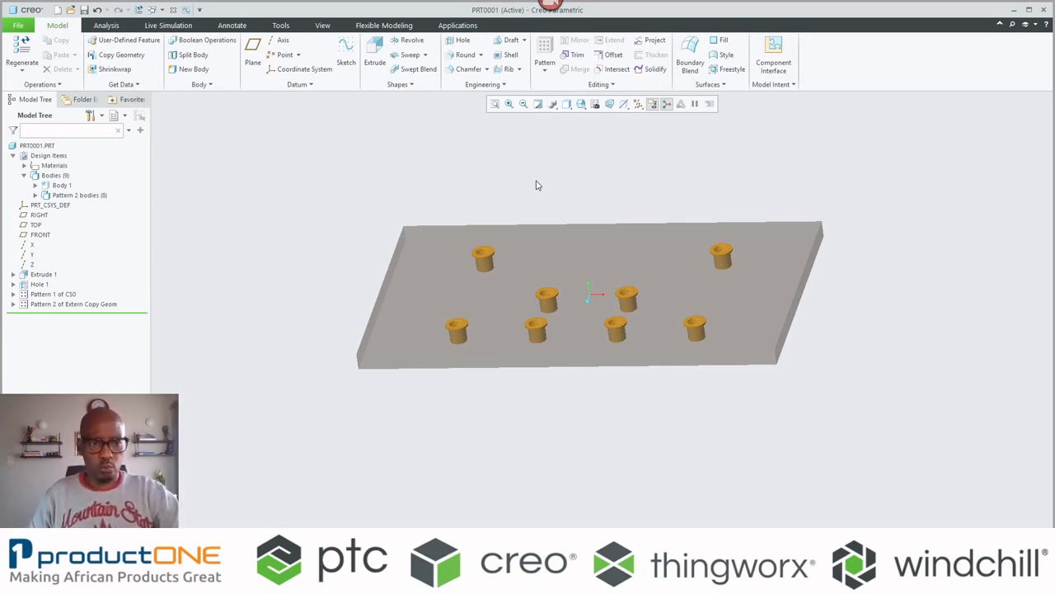
{"action": "scroll", "coordinate": [436, 314], "scroll_direction": "up", "scroll_amount": 4}
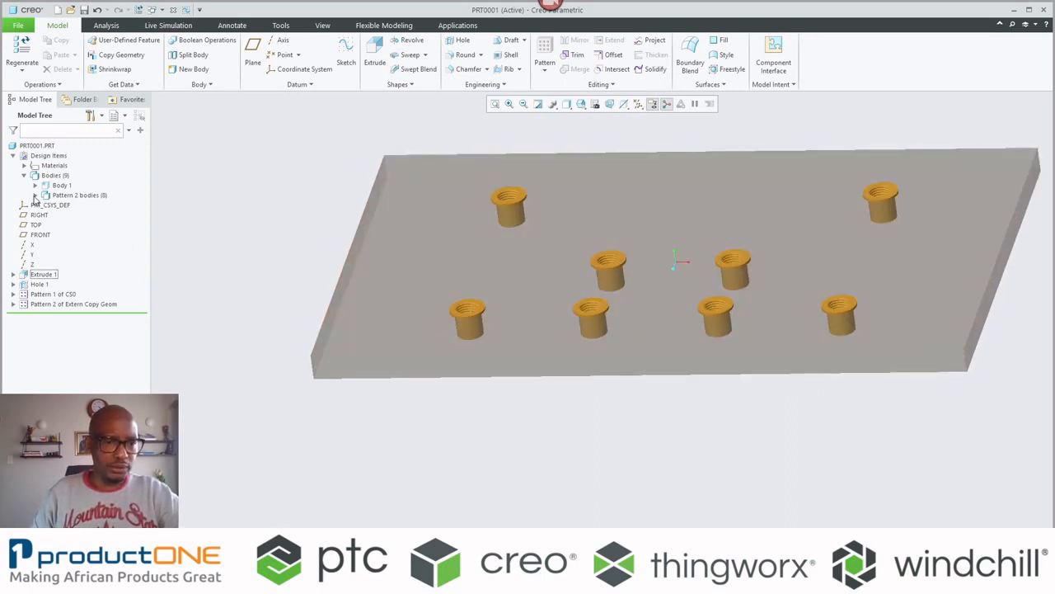
{"action": "left_click", "coordinate": [35, 195]}
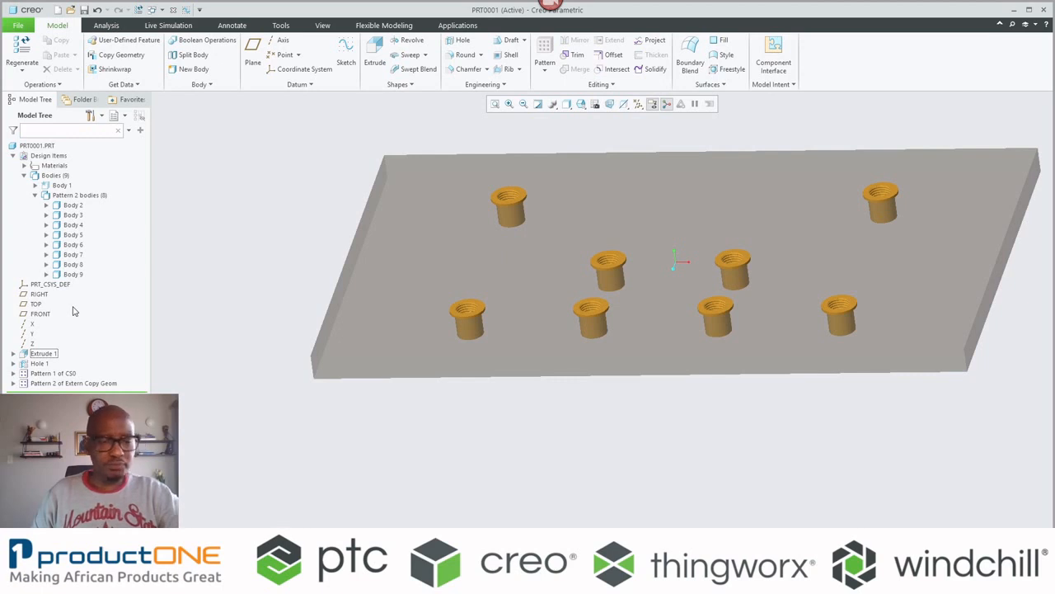
{"action": "left_click", "coordinate": [81, 195]}
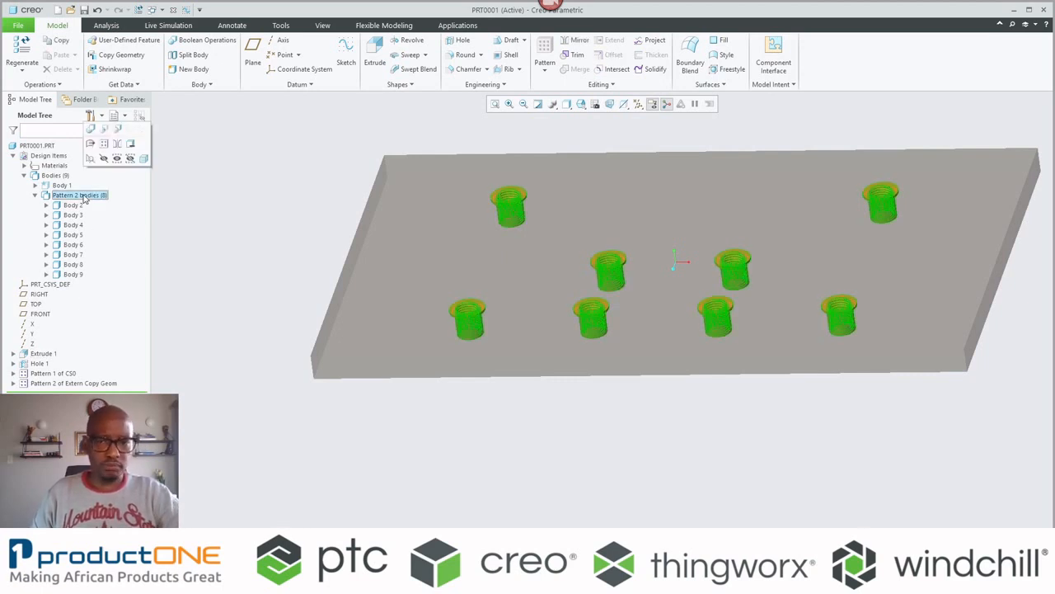
{"action": "left_click", "coordinate": [186, 226]}
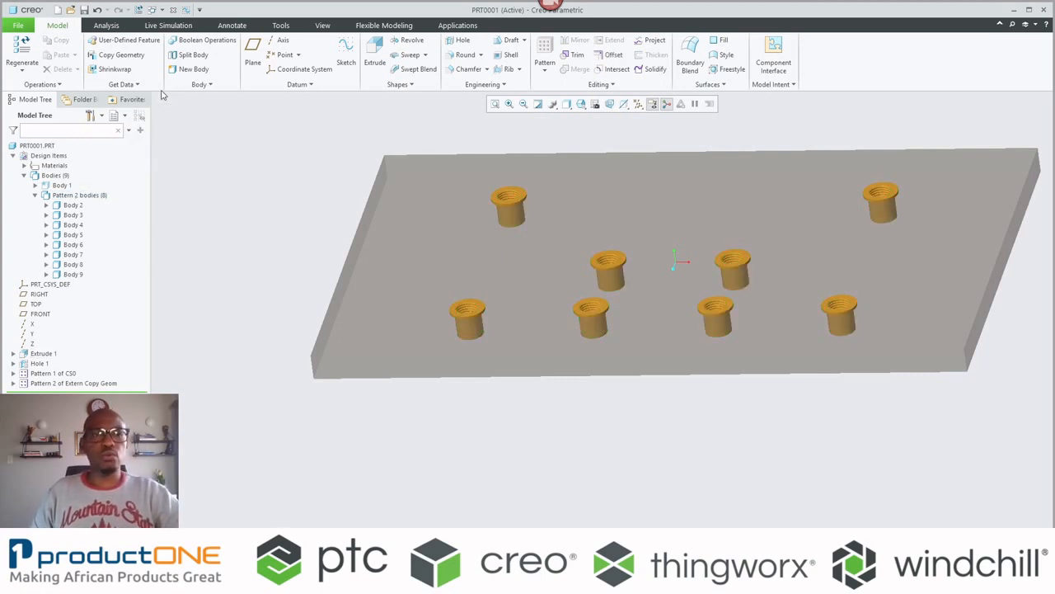
Merge all the patterned insert bodies, Body 2 to Body 9, into the plate's Body 1 and check its contributing features.
{"action": "left_click", "coordinate": [206, 41]}
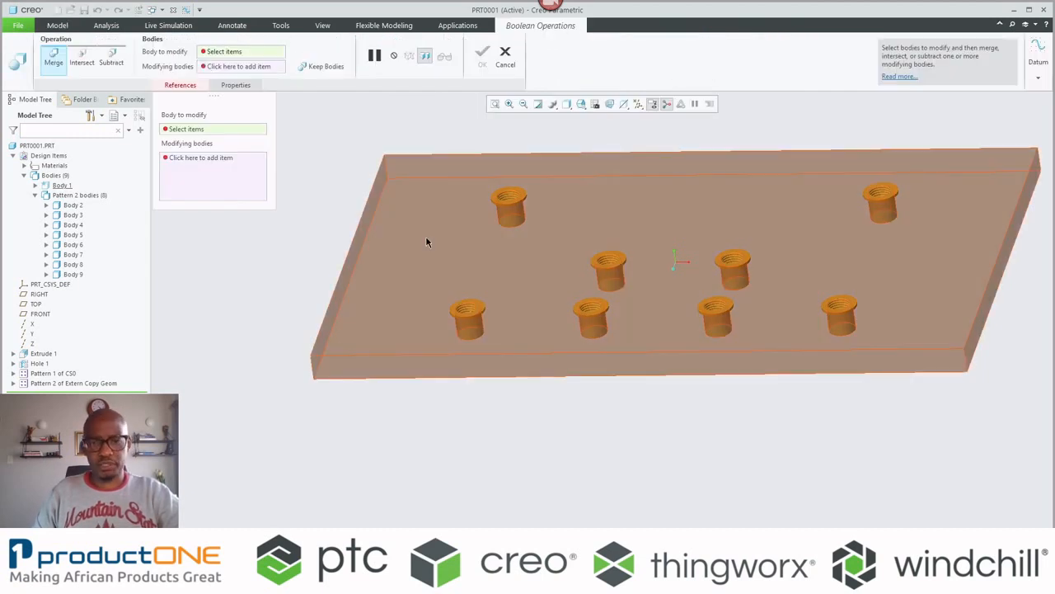
{"action": "left_click", "coordinate": [427, 241]}
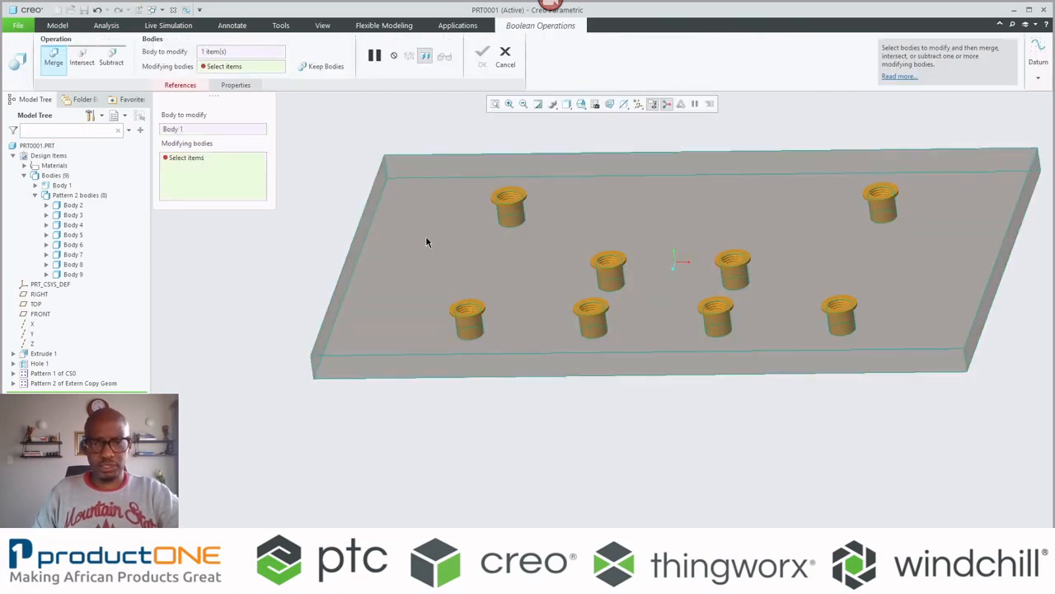
{"action": "left_click", "coordinate": [92, 194]}
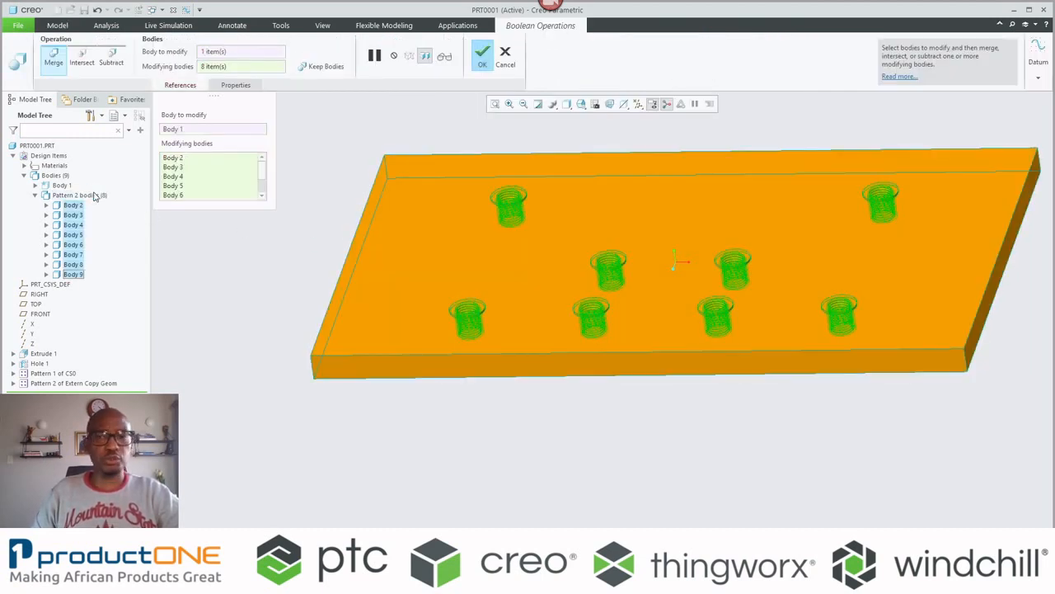
{"action": "middle_click", "coordinate": [286, 253]}
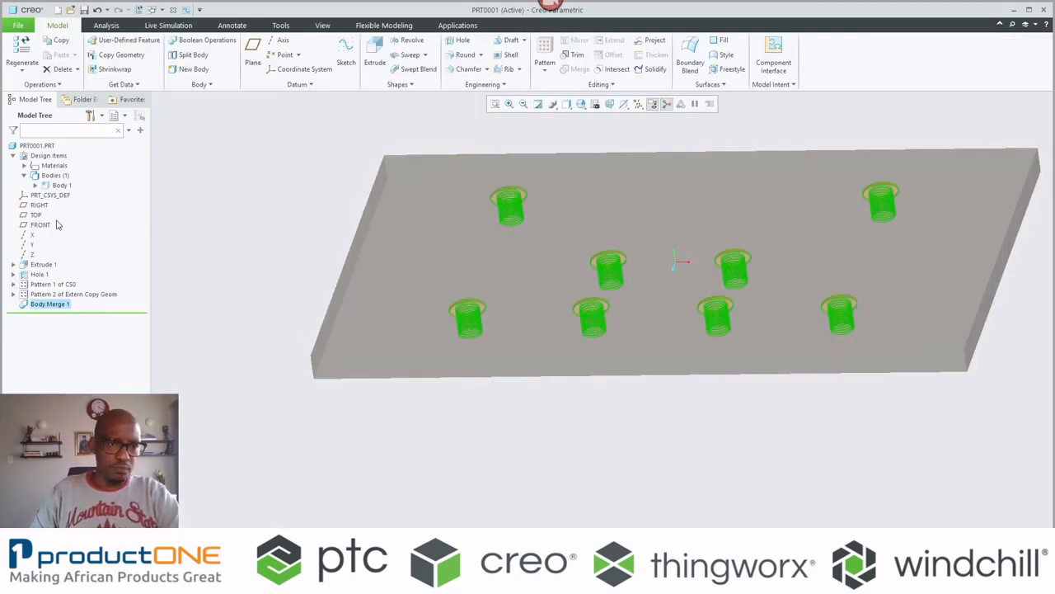
{"action": "left_click", "coordinate": [34, 185]}
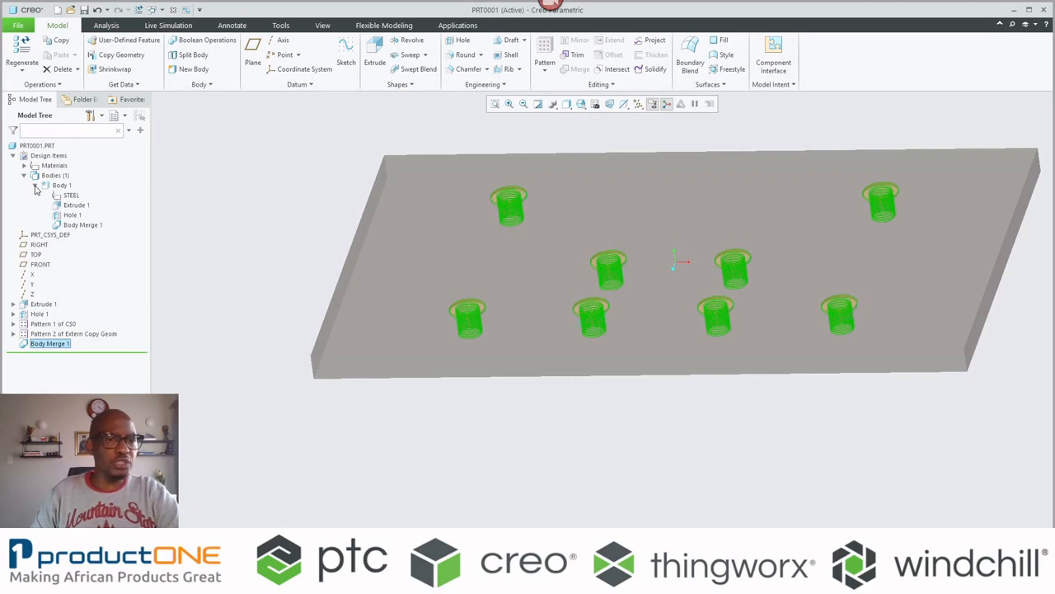
{"action": "left_click", "coordinate": [186, 185]}
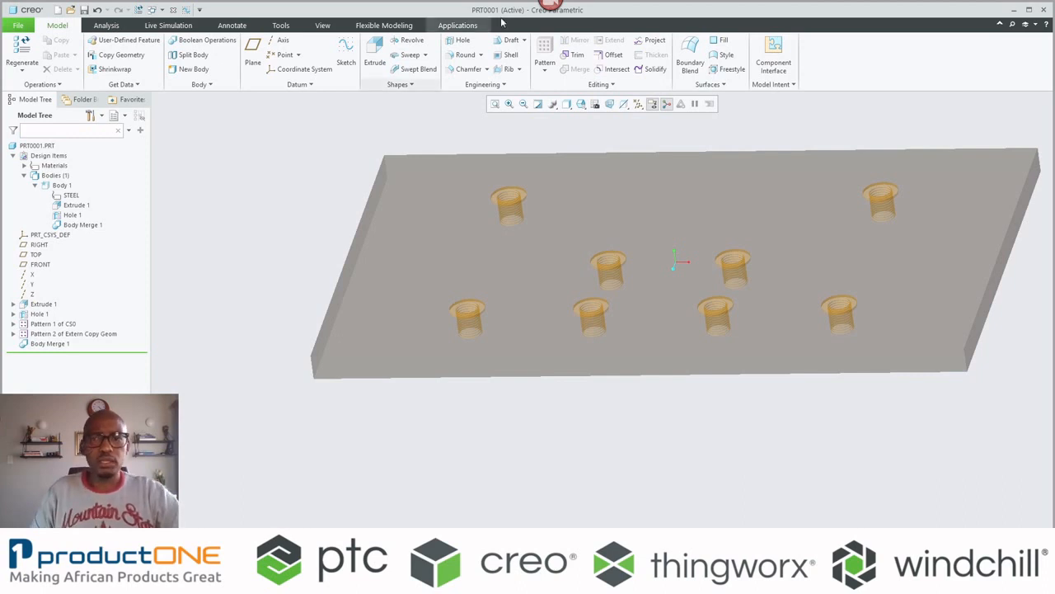
Set the model tree to also show consumed bodies and consumed quilts.
{"action": "left_click", "coordinate": [96, 117]}
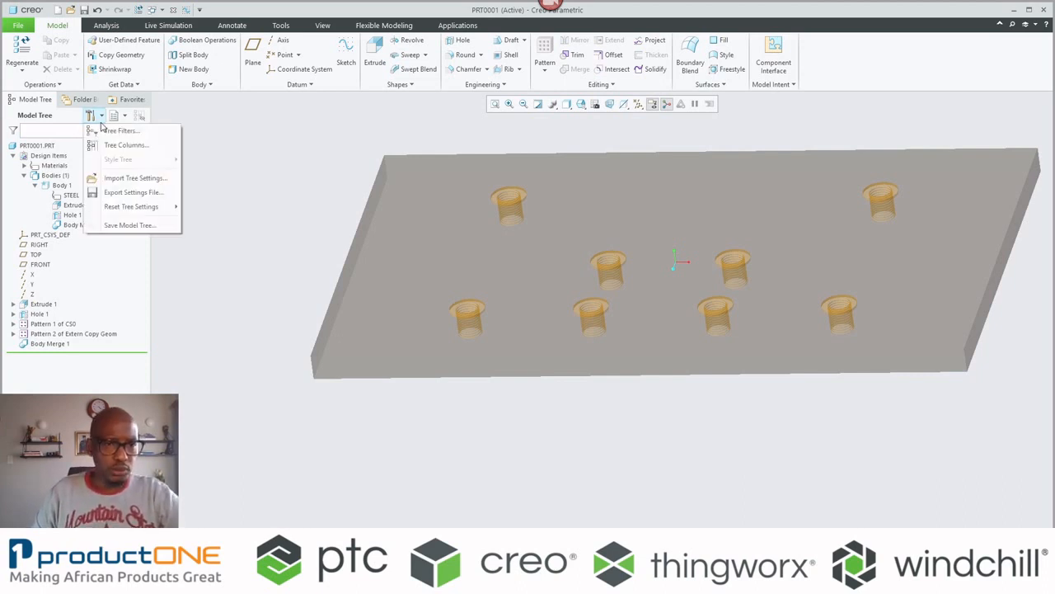
{"action": "left_click", "coordinate": [109, 132]}
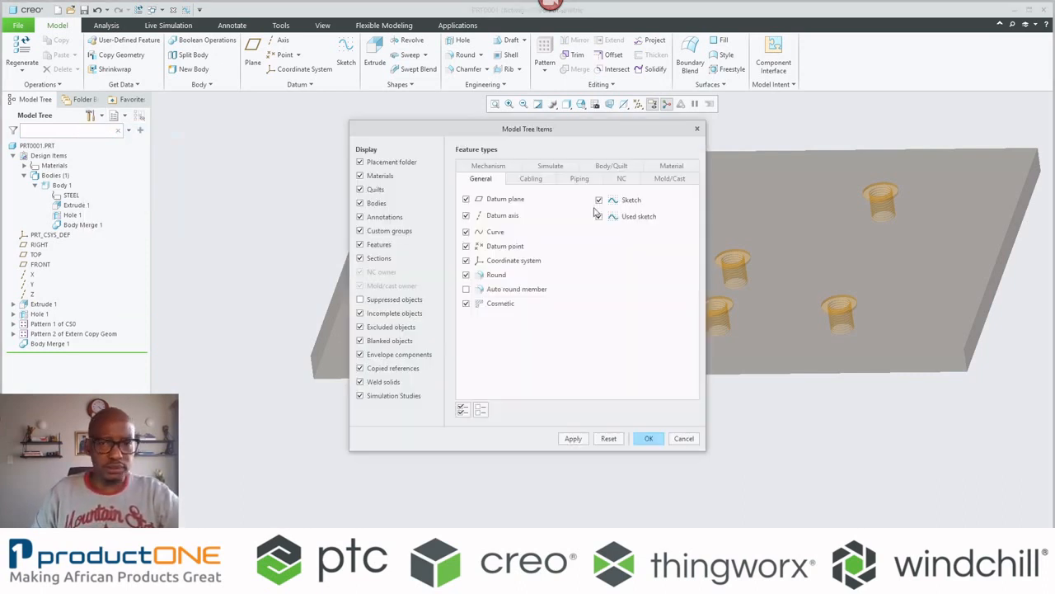
{"action": "left_click", "coordinate": [599, 168]}
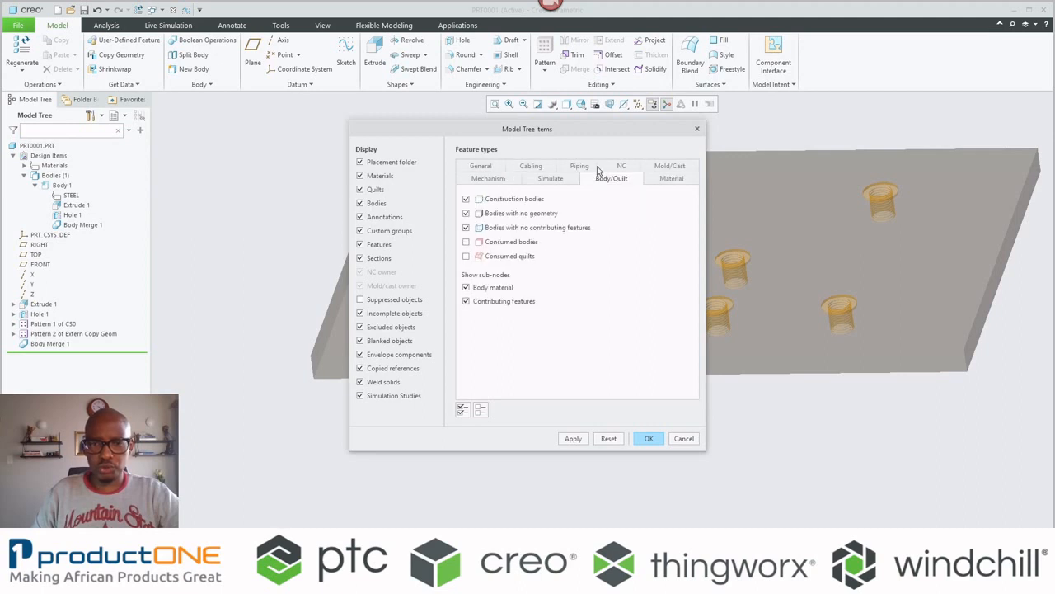
{"action": "left_click", "coordinate": [496, 243]}
{"action": "left_click", "coordinate": [500, 256]}
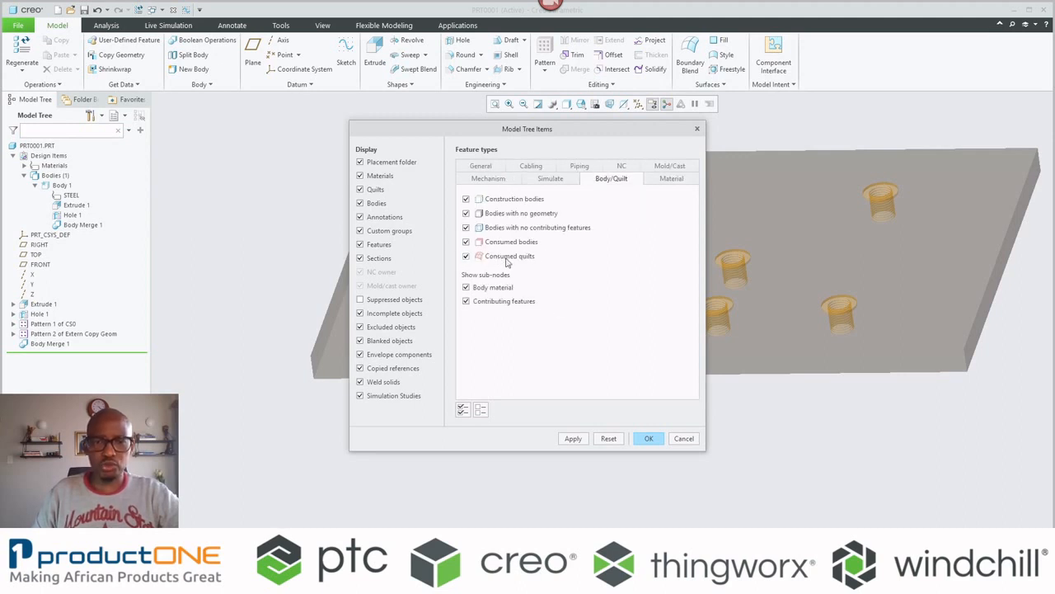
{"action": "left_click", "coordinate": [650, 438]}
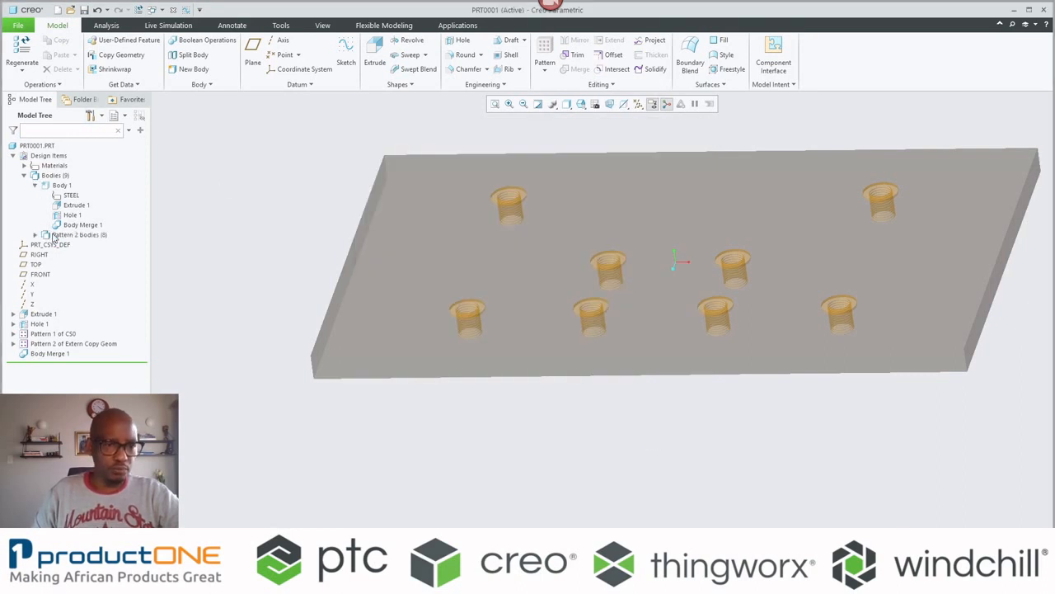
Inspect the consumed insert bodies listed under the Pattern 2 bodies.
{"action": "left_click", "coordinate": [35, 185]}
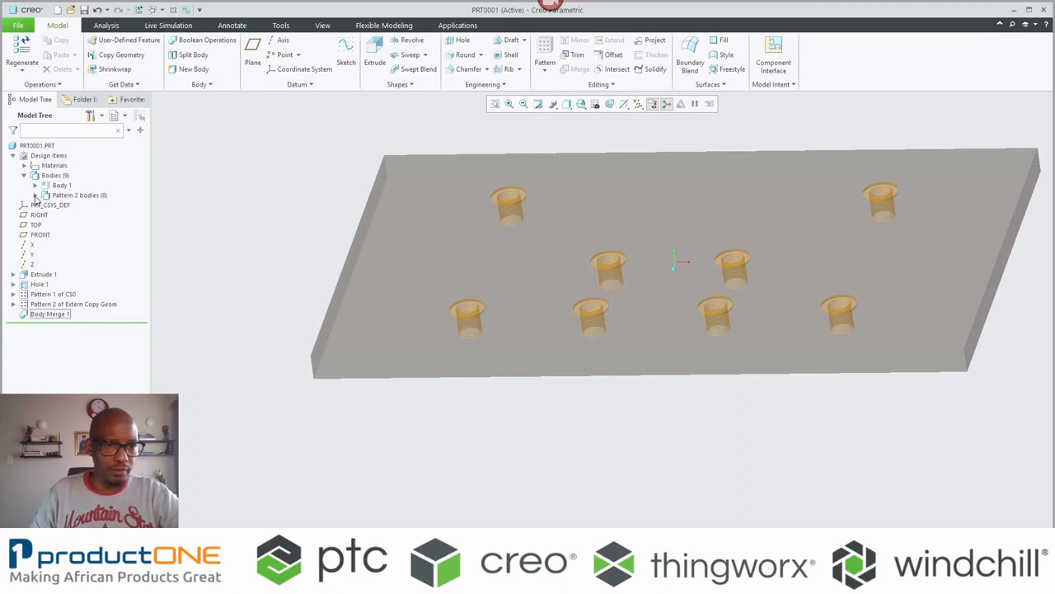
{"action": "left_click", "coordinate": [36, 195]}
{"action": "left_click", "coordinate": [71, 206]}
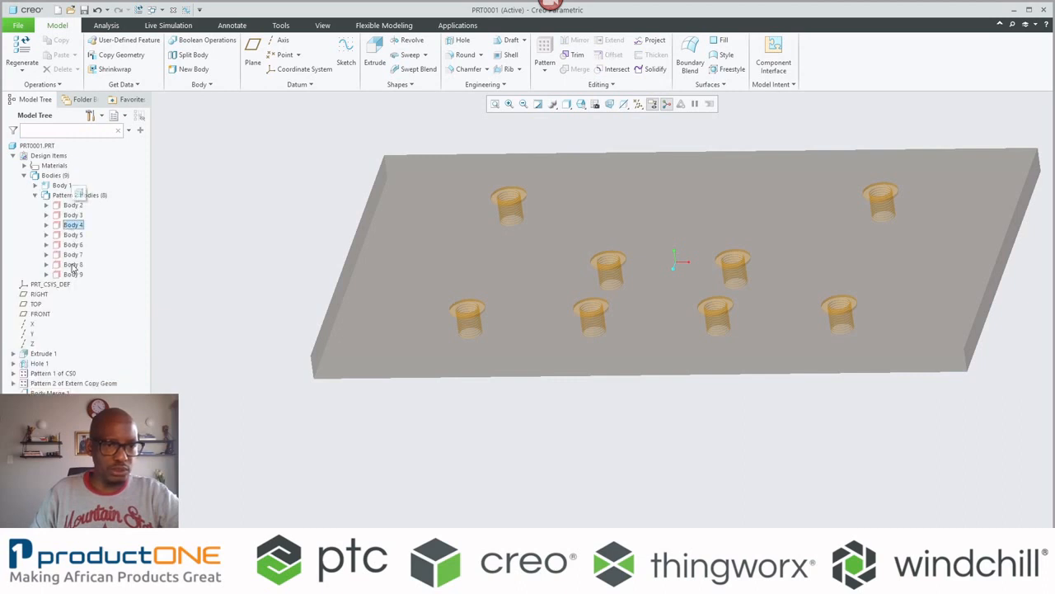
{"action": "left_click", "coordinate": [73, 264]}
{"action": "left_click", "coordinate": [282, 239]}
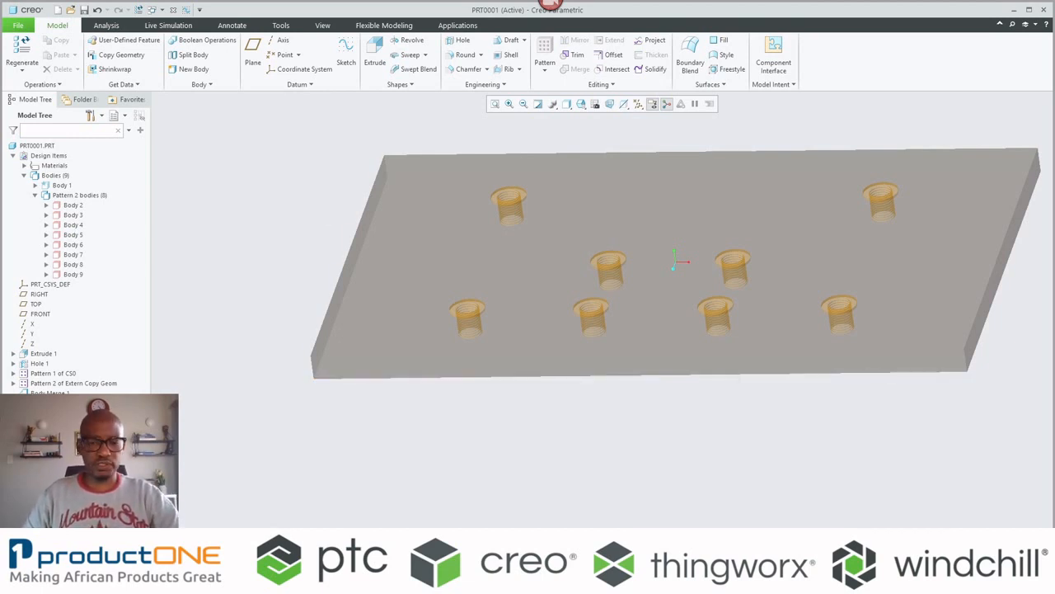
Close the open model windows and erase the models not displayed from the session.
{"action": "left_click", "coordinate": [472, 582]}
{"action": "left_click", "coordinate": [472, 526]}
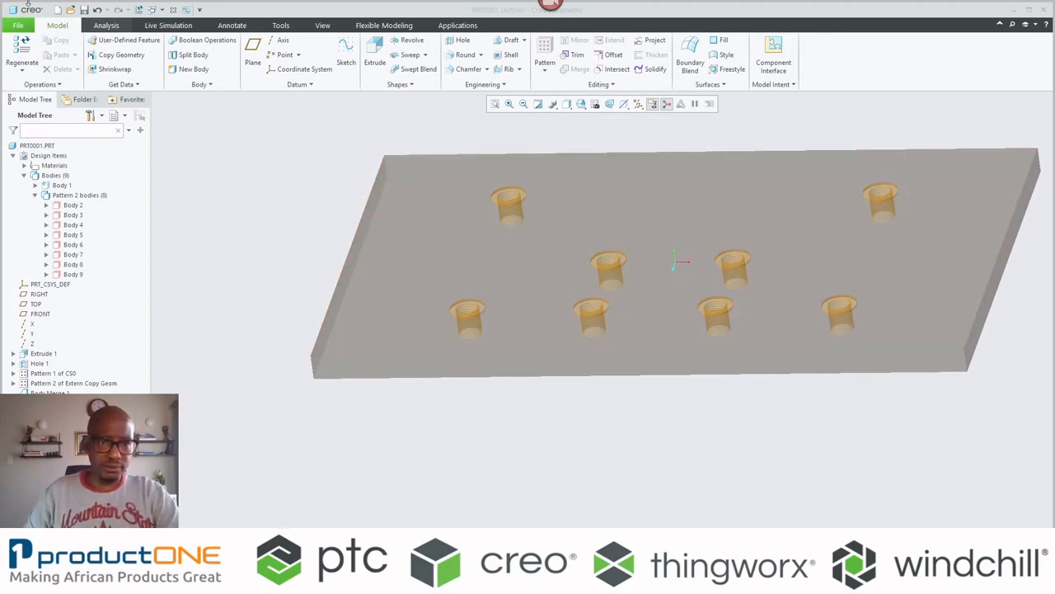
{"action": "left_click", "coordinate": [172, 10]}
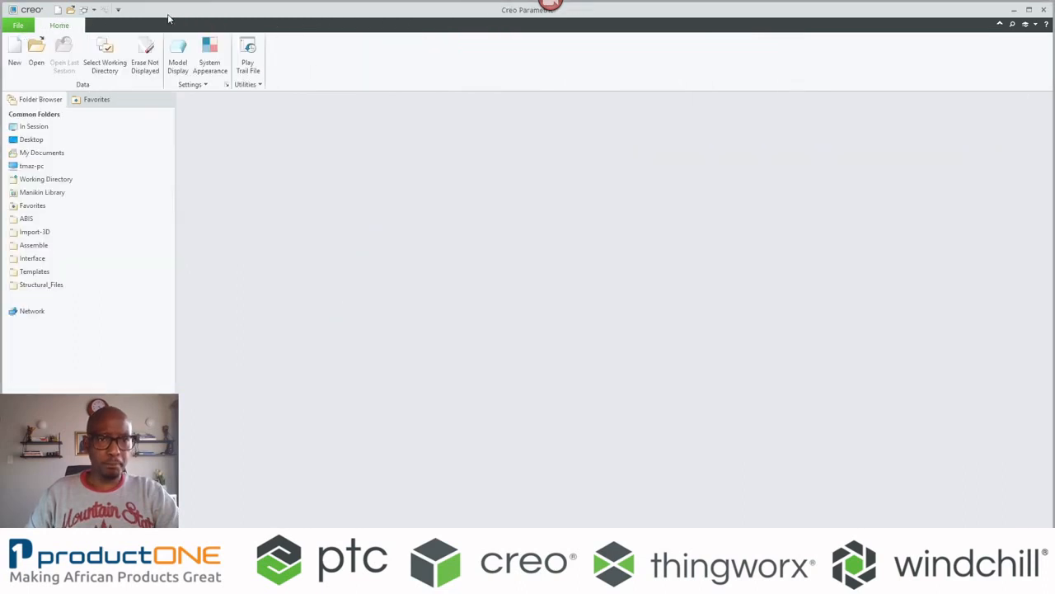
{"action": "left_click", "coordinate": [145, 60]}
{"action": "key", "text": "Return"}
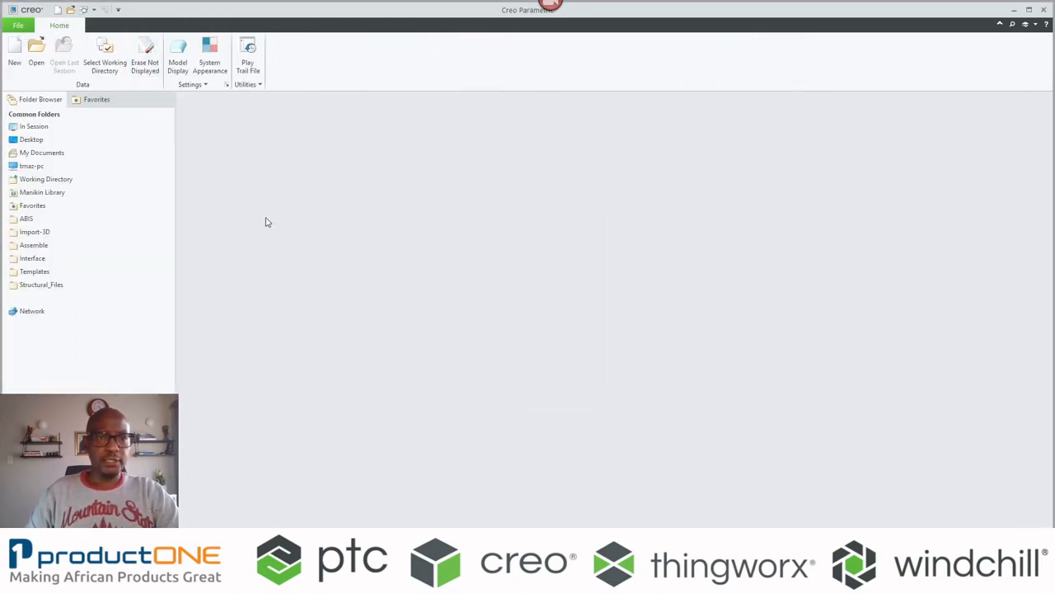
Find and open the part pd_front_cap_.prt from the Creo 8 - Whats New folder.
{"action": "left_click", "coordinate": [41, 57]}
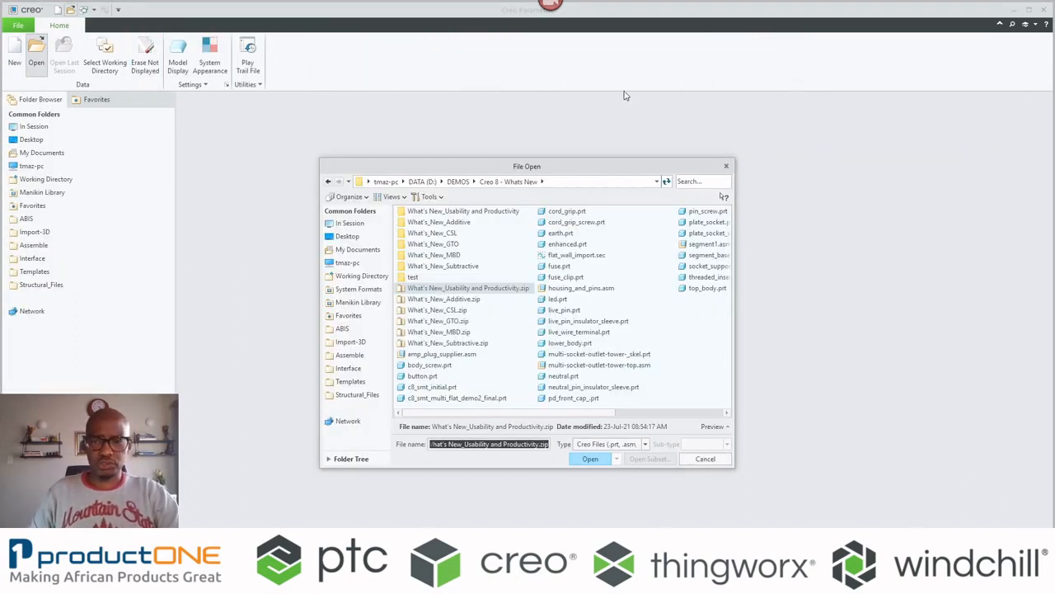
{"action": "left_click", "coordinate": [697, 183]}
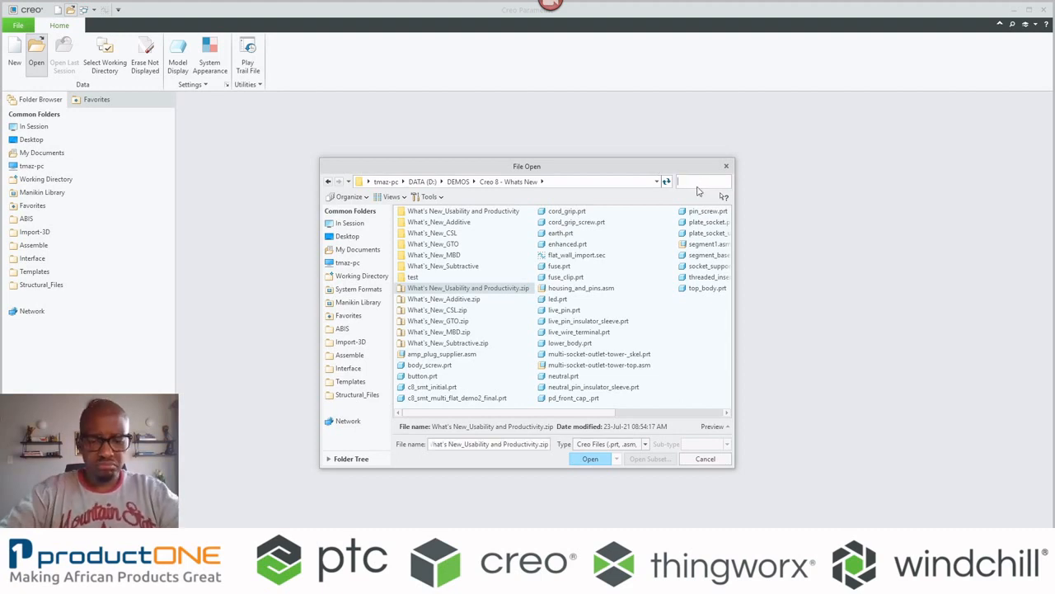
{"action": "type", "text": "pd"}
{"action": "key", "text": "Return"}
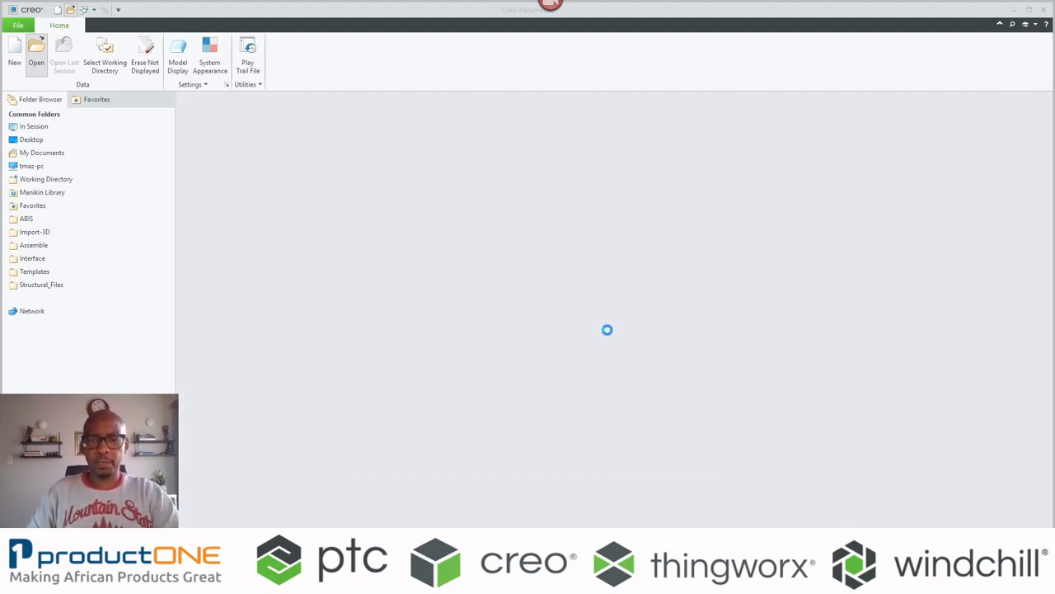
Create simple flat holes of diameter 10.00 on the hub using Sketched placement on Sketch 2, at its line endpoints and midpoints.
{"action": "scroll", "coordinate": [616, 331], "scroll_direction": "down", "scroll_amount": 1}
{"action": "mouse_move", "coordinate": [616, 331]}
{"action": "middle_mouse_down"}
{"action": "mouse_move", "coordinate": [647, 301]}
{"action": "mouse_move", "coordinate": [622, 314]}
{"action": "middle_mouse_up"}
{"action": "left_click", "coordinate": [458, 42]}
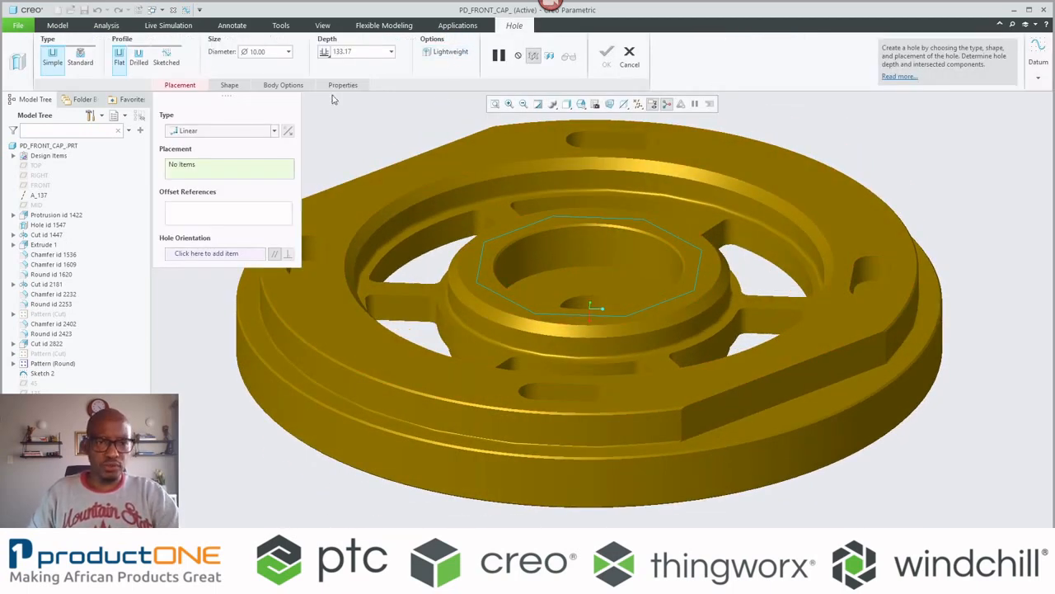
{"action": "left_click", "coordinate": [192, 135]}
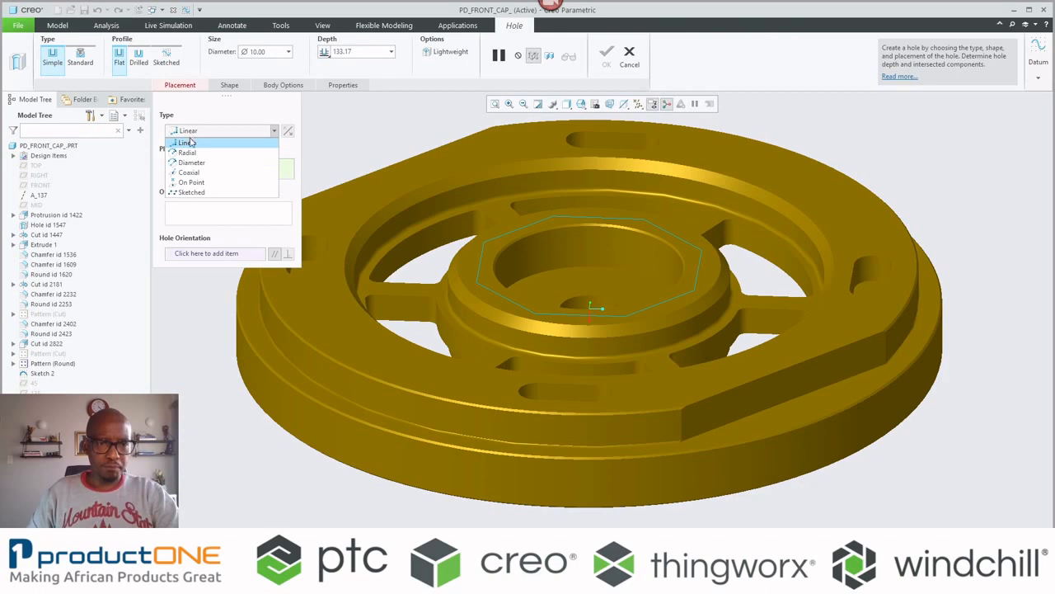
{"action": "left_click", "coordinate": [193, 192]}
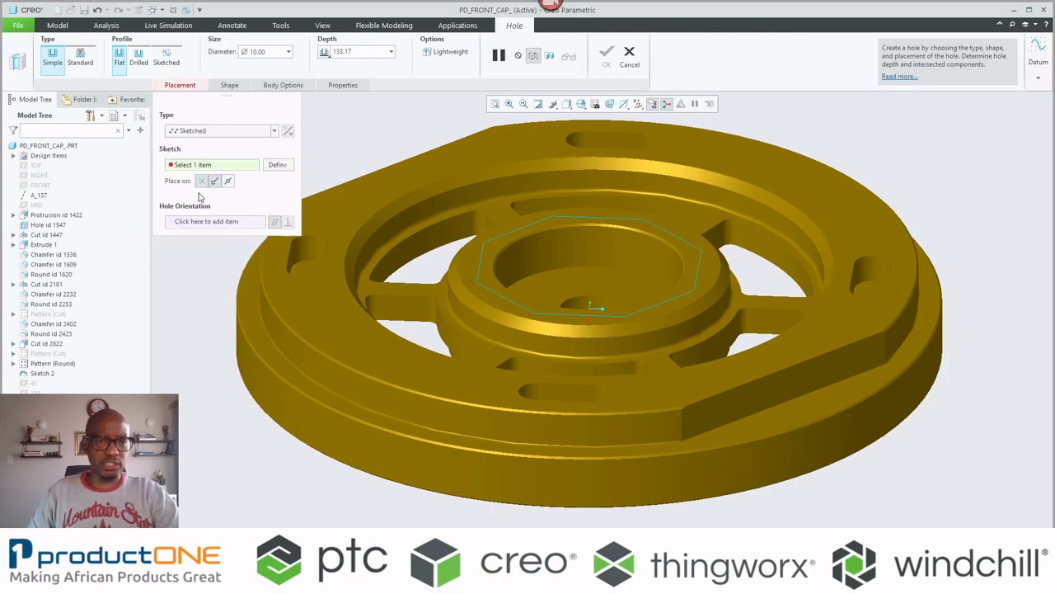
{"action": "left_click", "coordinate": [503, 237]}
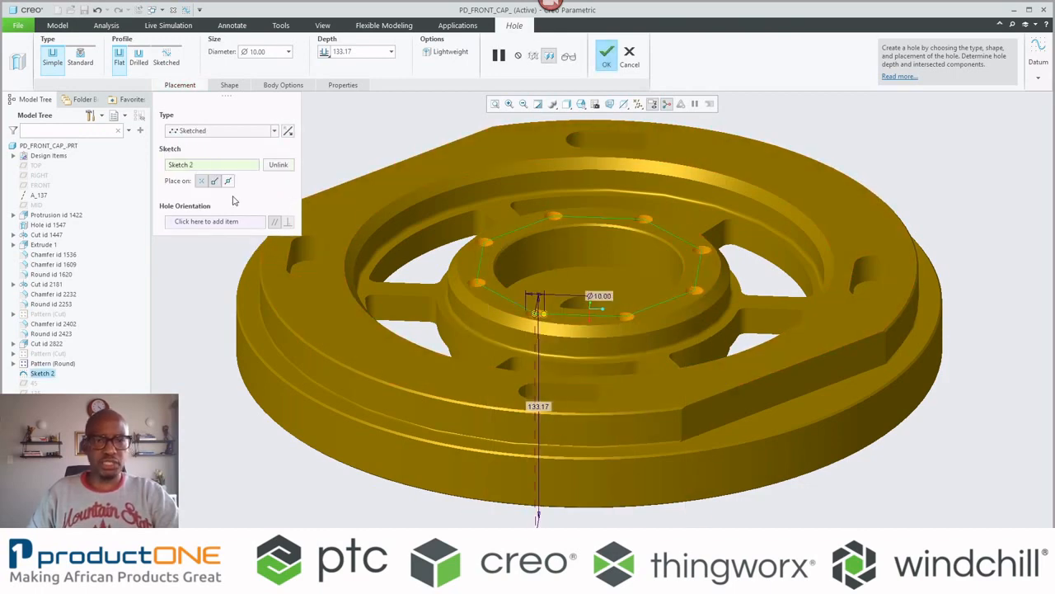
{"action": "left_click", "coordinate": [227, 181]}
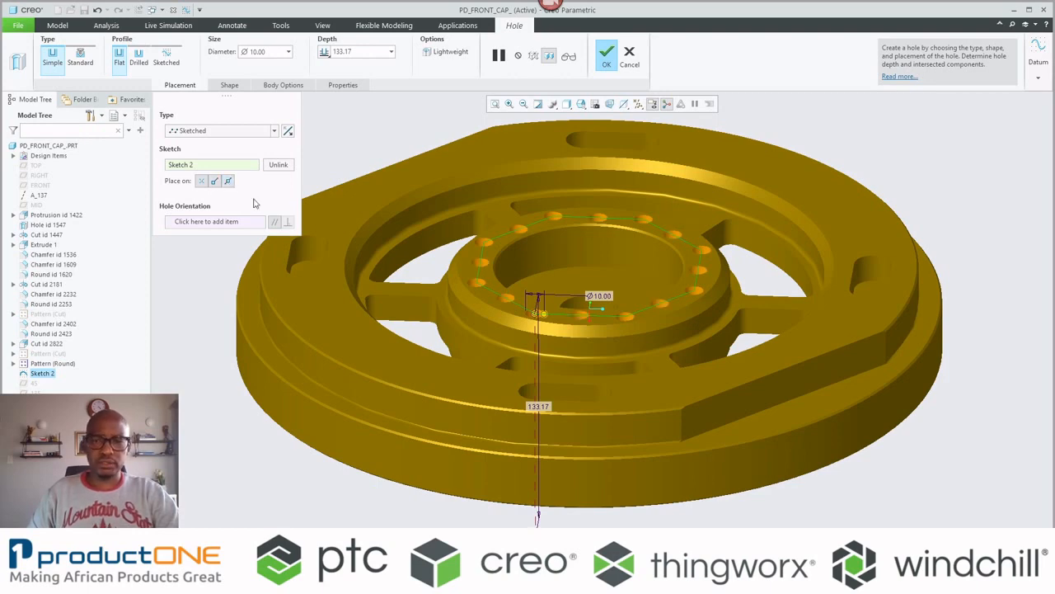
{"action": "mouse_move", "coordinate": [372, 263]}
{"action": "middle_mouse_down"}
{"action": "mouse_move", "coordinate": [365, 290]}
{"action": "mouse_move", "coordinate": [371, 282]}
{"action": "middle_mouse_up"}
{"action": "middle_click", "coordinate": [371, 282]}
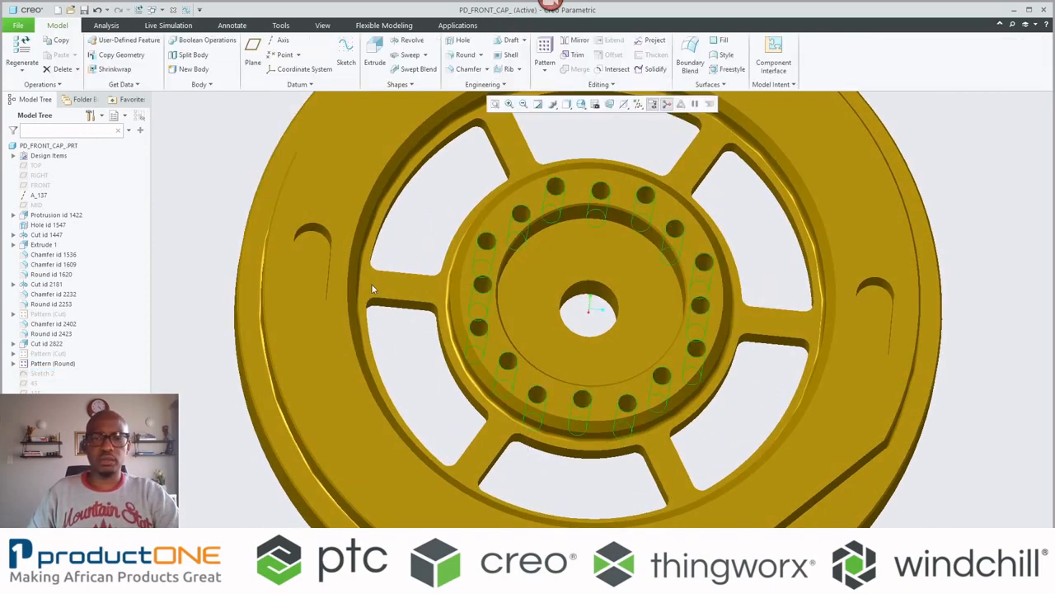
Close the front cap model and erase the models not displayed from the session.
{"action": "left_click", "coordinate": [224, 192]}
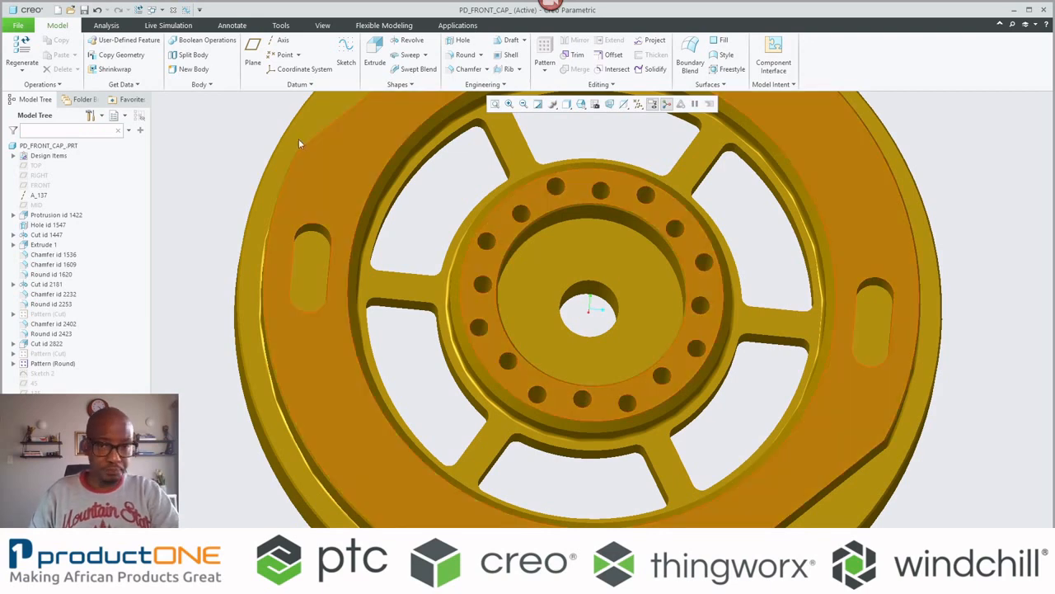
{"action": "left_click", "coordinate": [174, 10]}
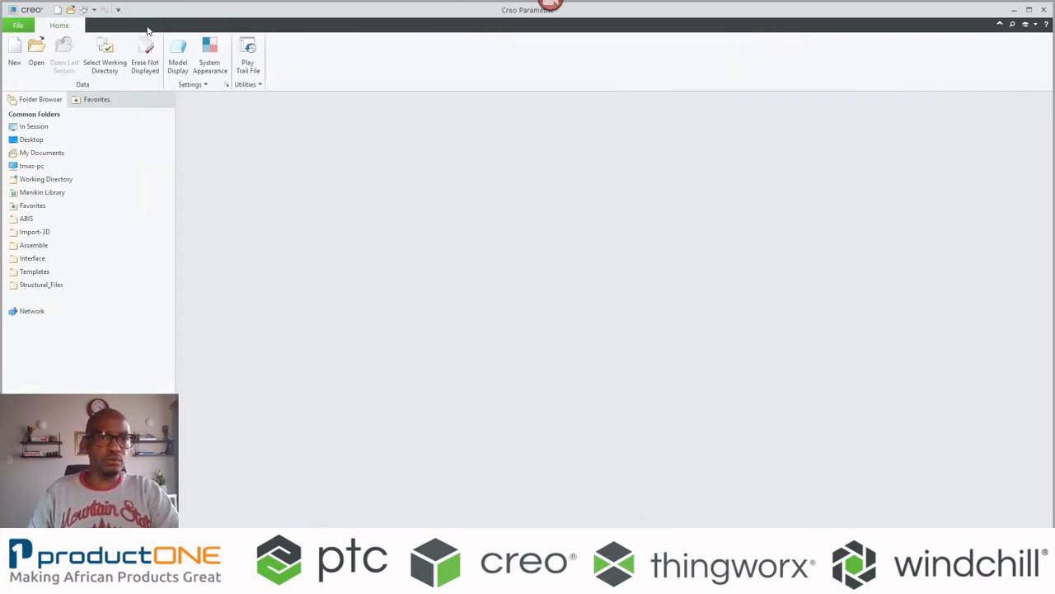
{"action": "left_click", "coordinate": [146, 51]}
{"action": "key", "text": "Return"}
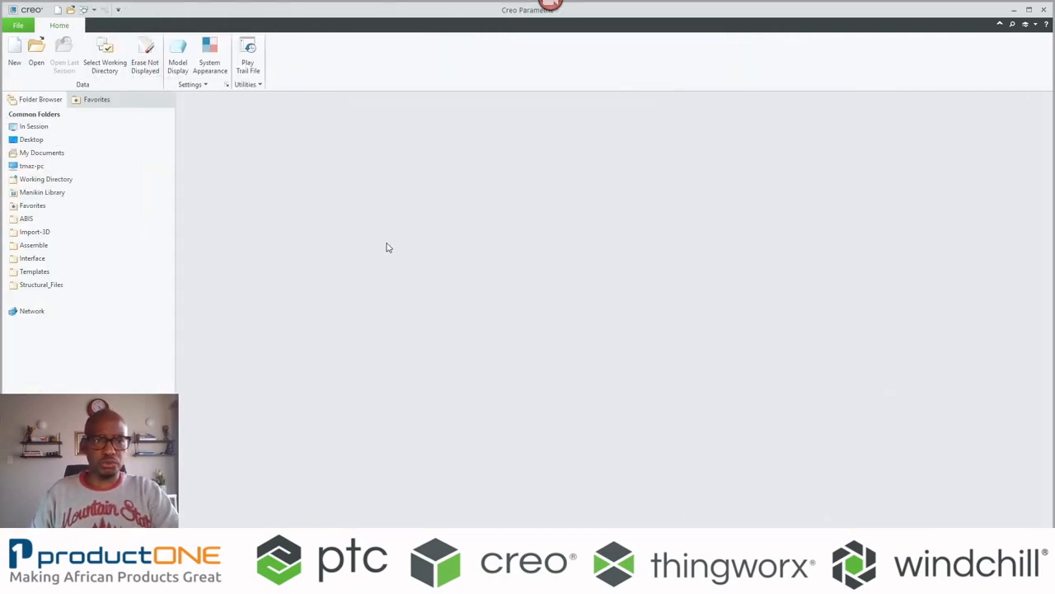
Search the Creo 8 - Whats New folder for c8 and open the part c8_smt_initial.prt.
{"action": "left_click", "coordinate": [38, 51]}
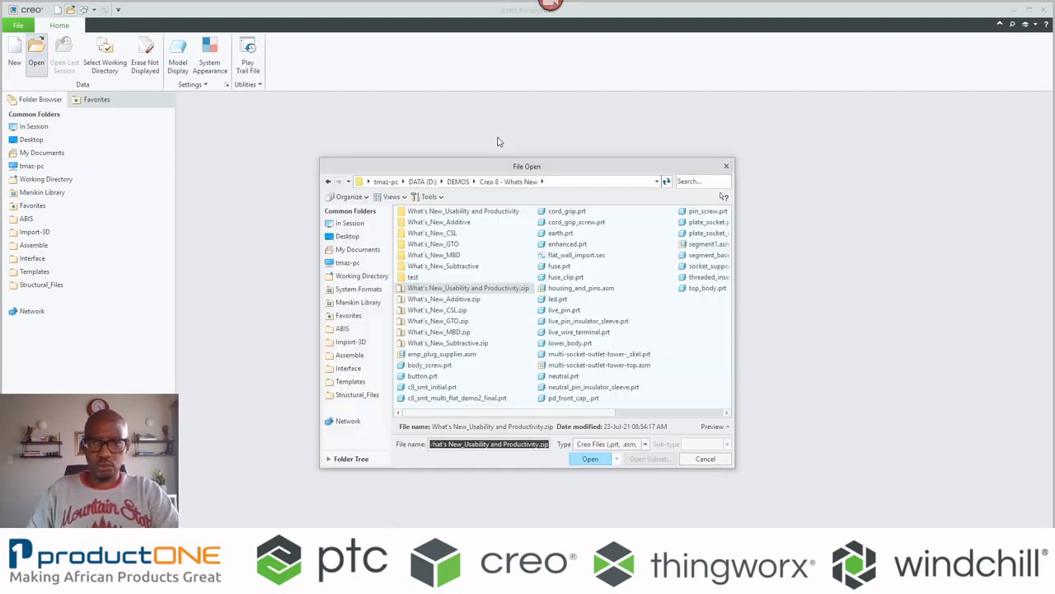
{"action": "left_click", "coordinate": [692, 183]}
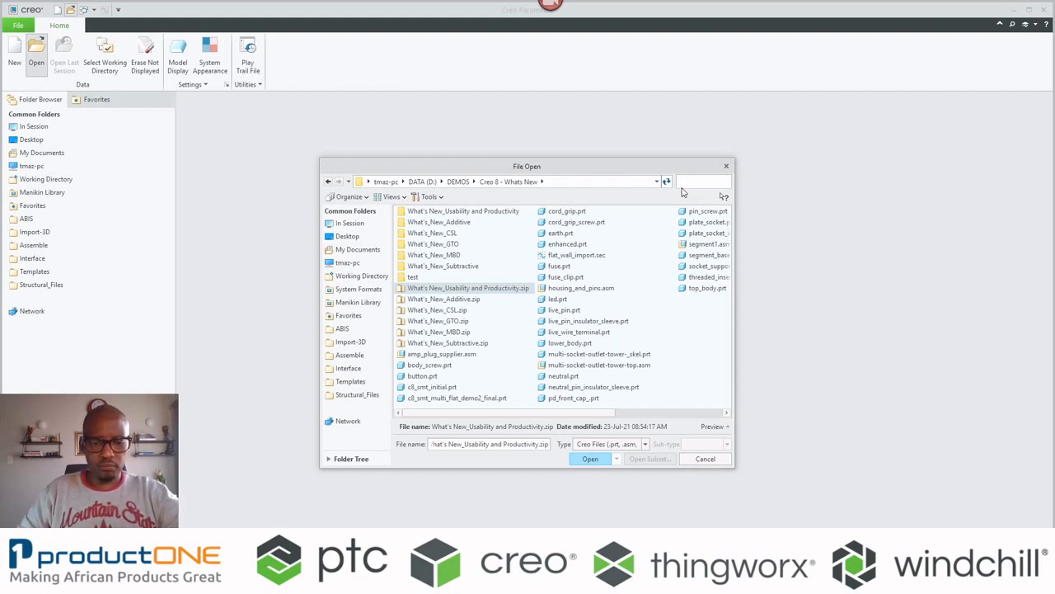
{"action": "type", "text": "s"}
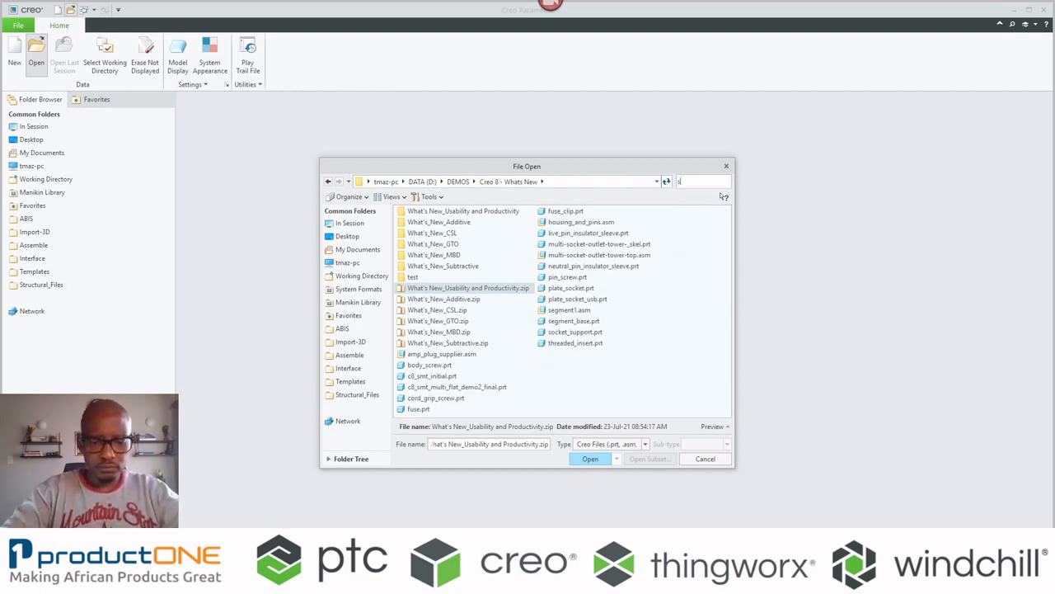
{"action": "key", "text": "BackSpace"}
{"action": "type", "text": "c8"}
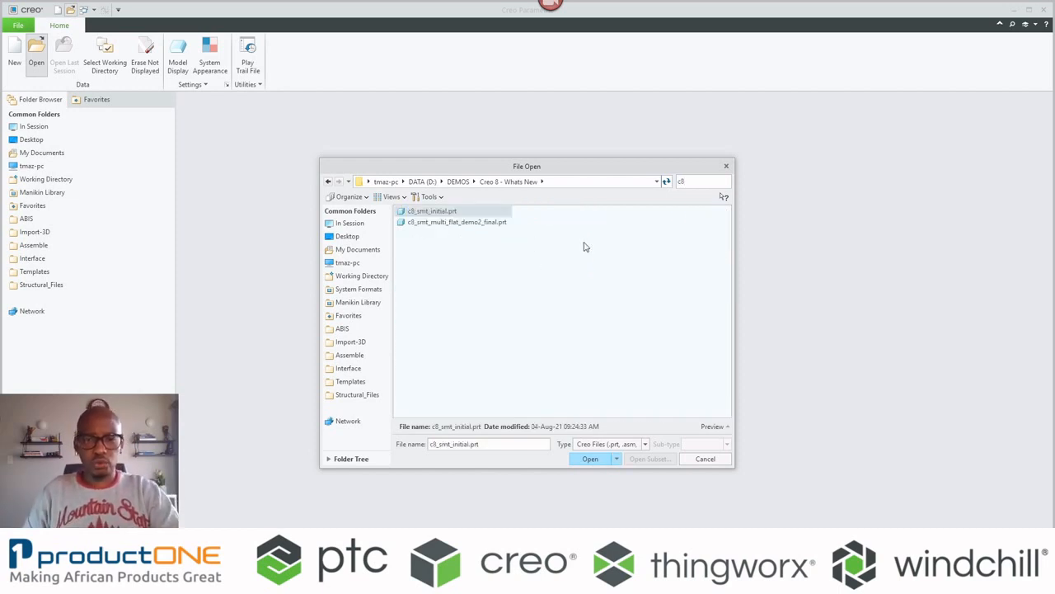
{"action": "key", "text": "Return"}
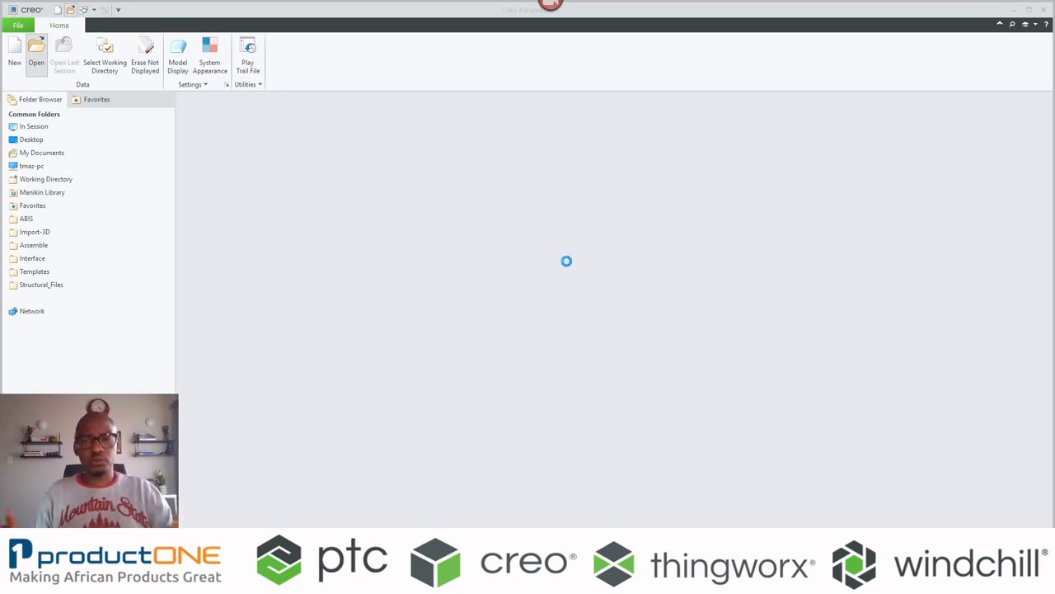
Start a Flat wall on the plate's straight and angled rear edges and its end edge beside the rectangular cutout, with height about 35.60.
{"action": "middle_click_drag", "start_coordinate": [570, 264], "coordinate": [592, 260]}
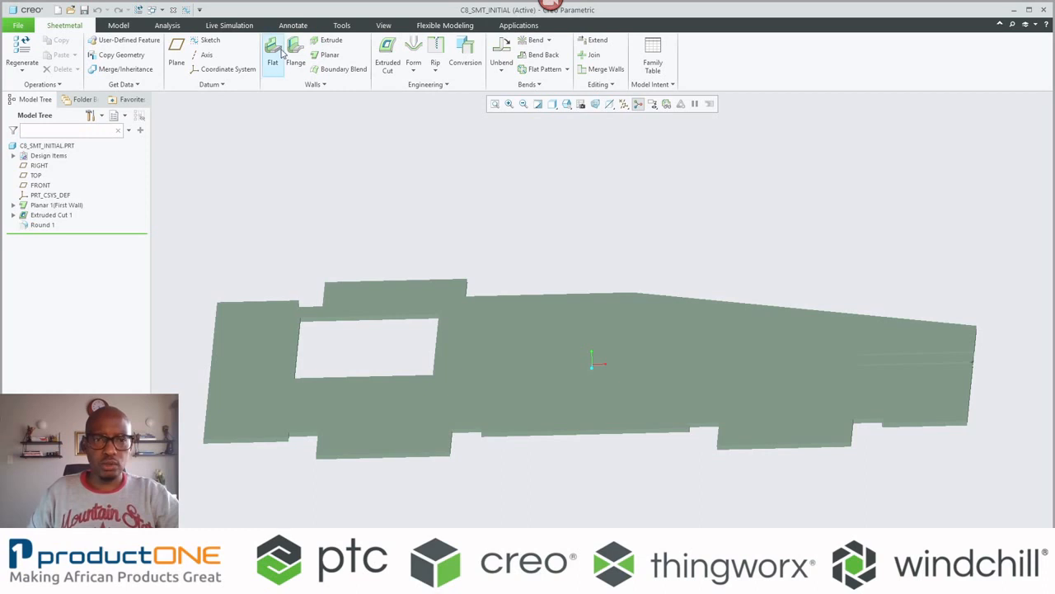
{"action": "left_click", "coordinate": [279, 55]}
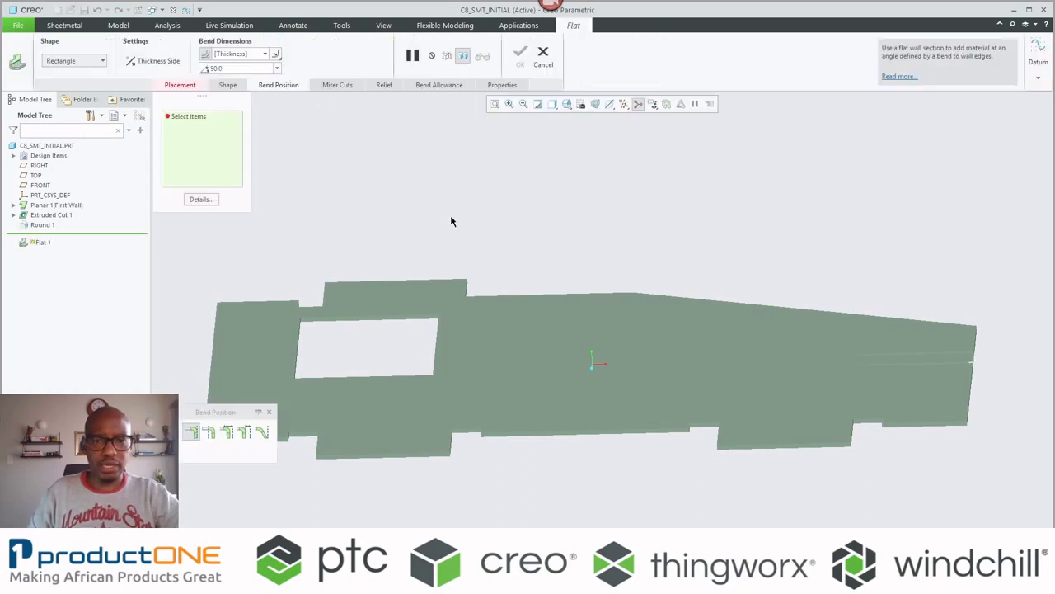
{"action": "left_click", "coordinate": [526, 302]}
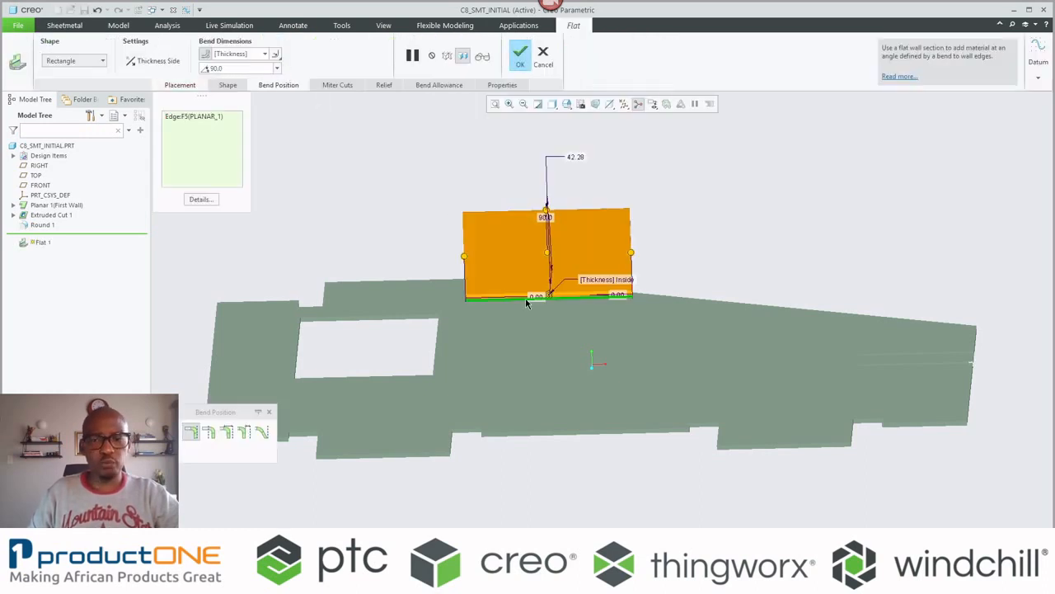
{"action": "left_click", "coordinate": [695, 301]}
{"action": "middle_click_drag", "start_coordinate": [695, 304], "coordinate": [701, 343]}
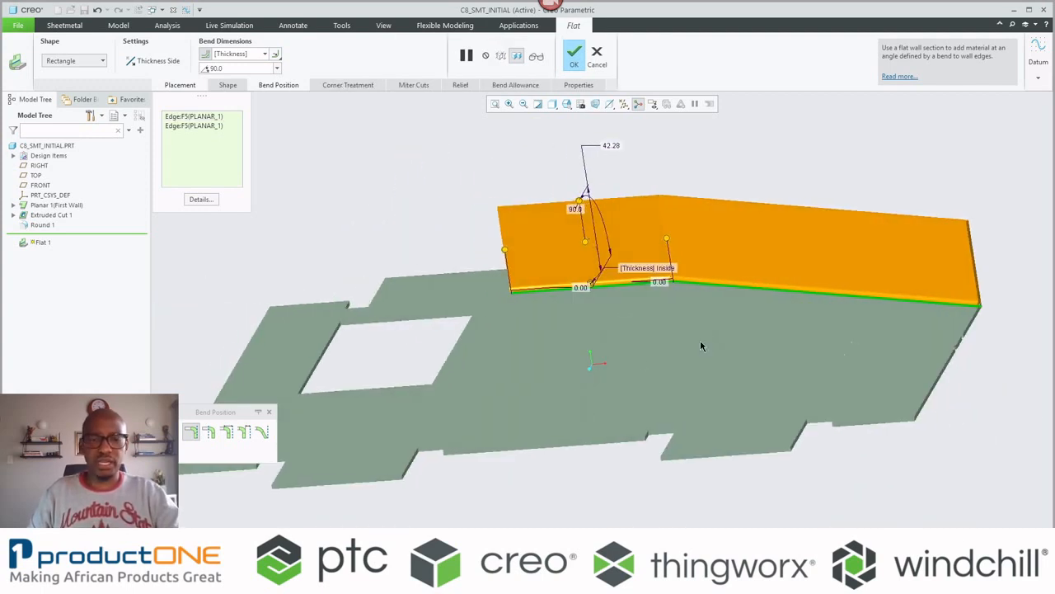
{"action": "left_click", "coordinate": [246, 357], "text": "ctrl"}
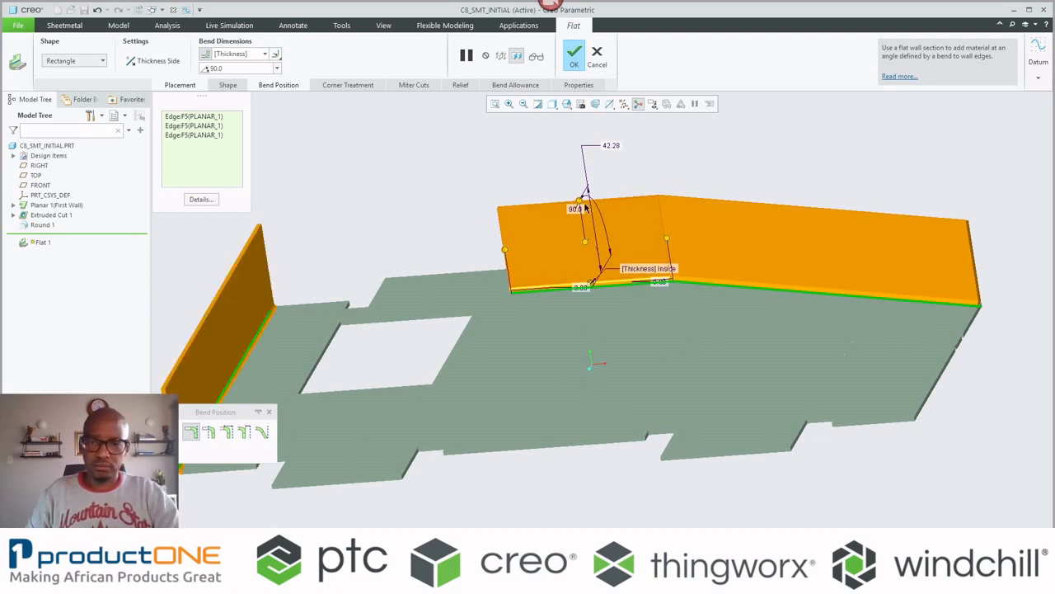
{"action": "mouse_move", "coordinate": [579, 201]}
{"action": "left_mouse_down"}
{"action": "mouse_move", "coordinate": [572, 211]}
{"action": "mouse_move", "coordinate": [581, 216]}
{"action": "left_mouse_up"}
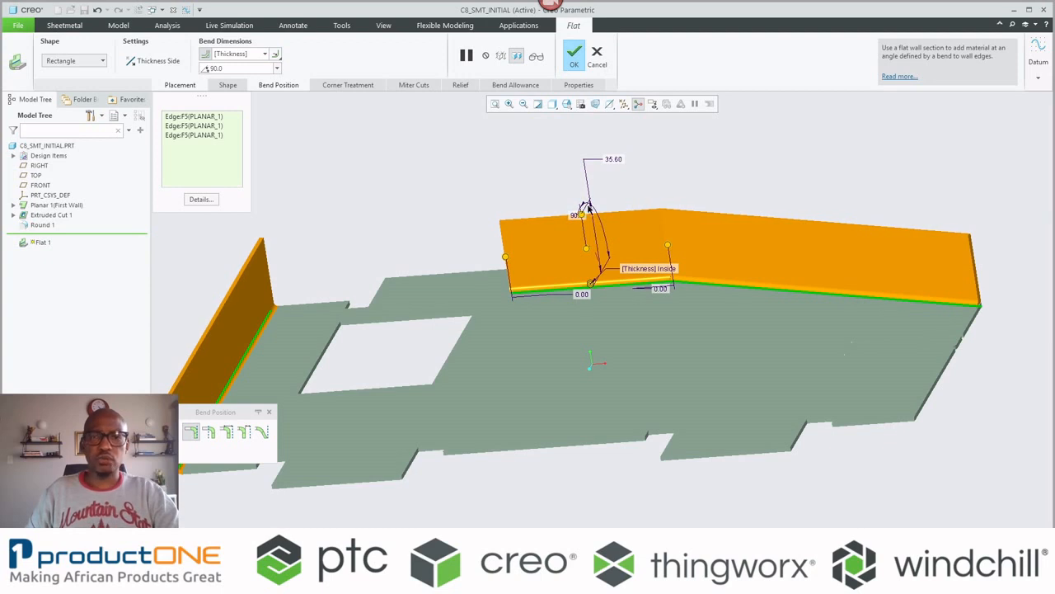
Set the corner treatment of Corner 1 between the two rear walls to Create with Seam, type Gap.
{"action": "right_click", "coordinate": [680, 194]}
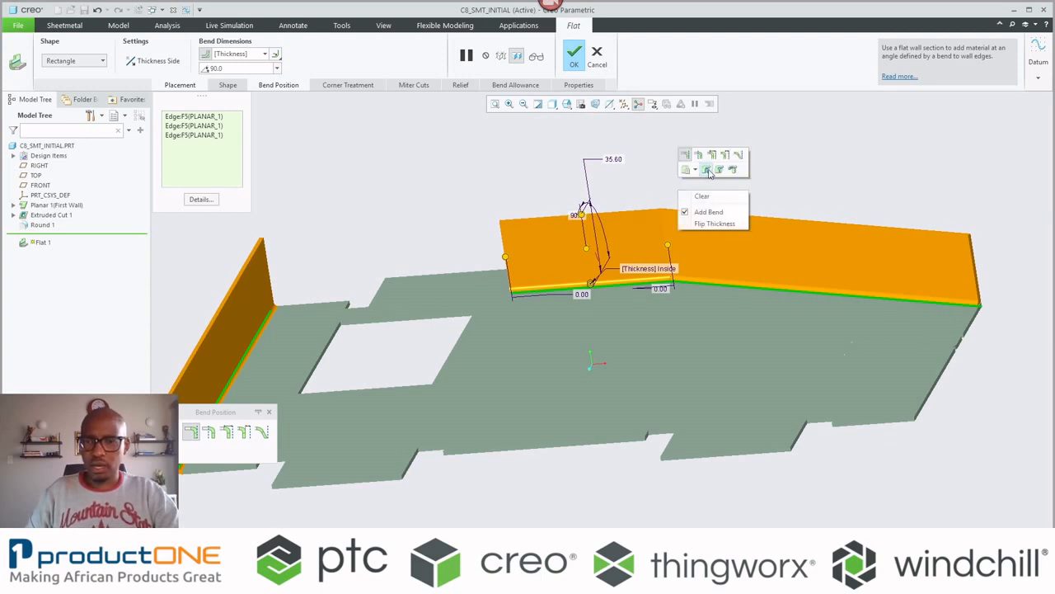
{"action": "left_click", "coordinate": [708, 169]}
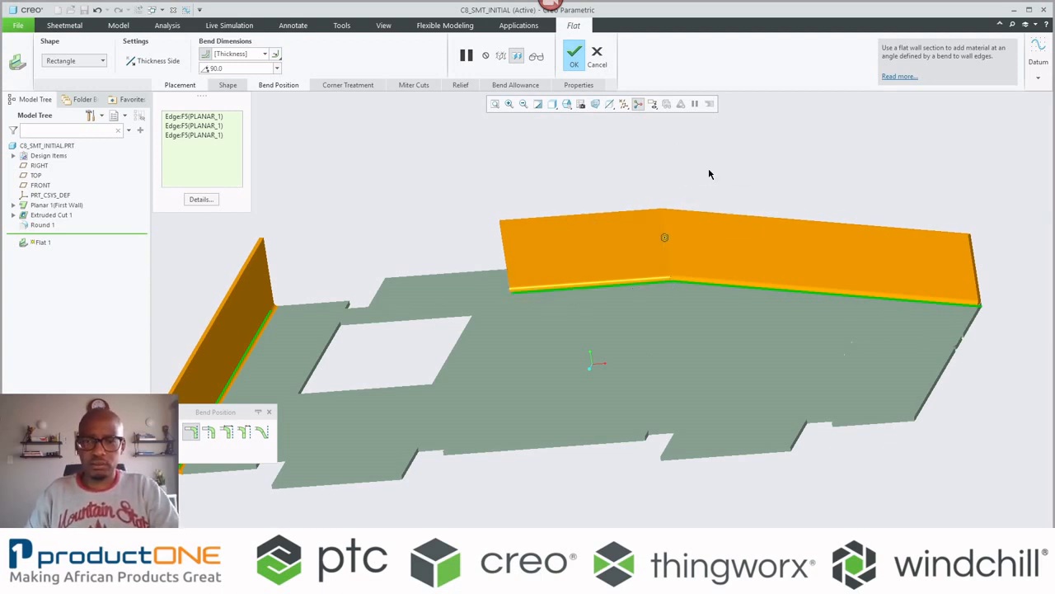
{"action": "left_click", "coordinate": [345, 85]}
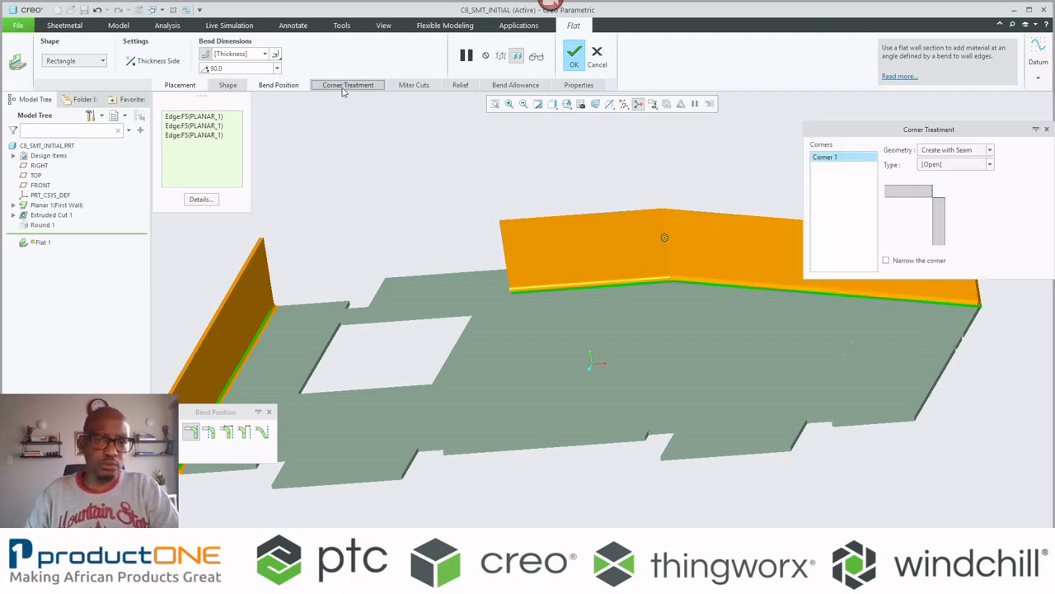
{"action": "left_click", "coordinate": [943, 151]}
{"action": "left_click", "coordinate": [983, 171]}
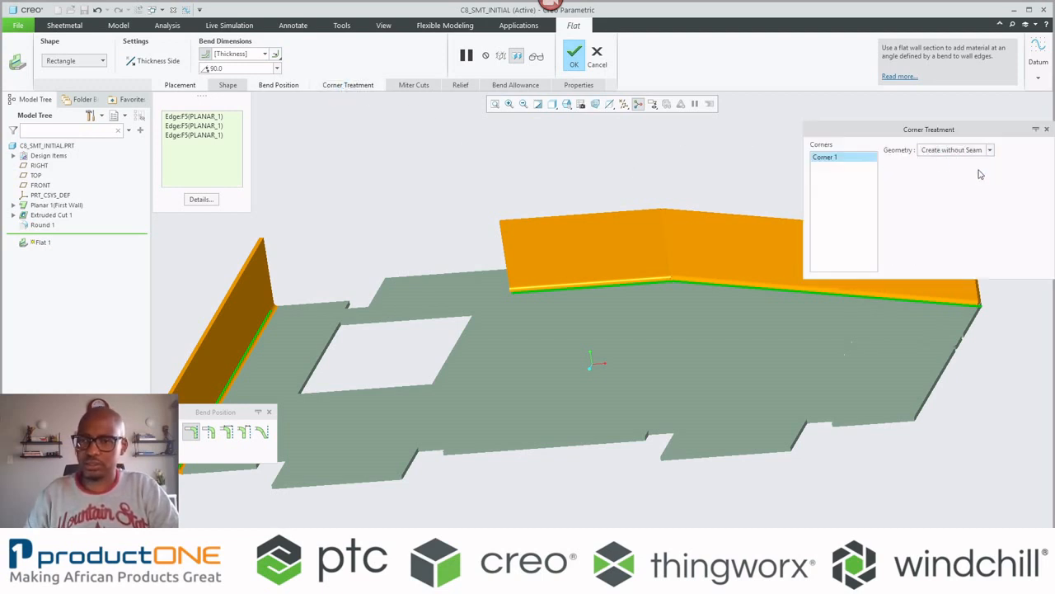
{"action": "left_click", "coordinate": [939, 151]}
{"action": "left_click", "coordinate": [946, 162]}
{"action": "left_click", "coordinate": [955, 165]}
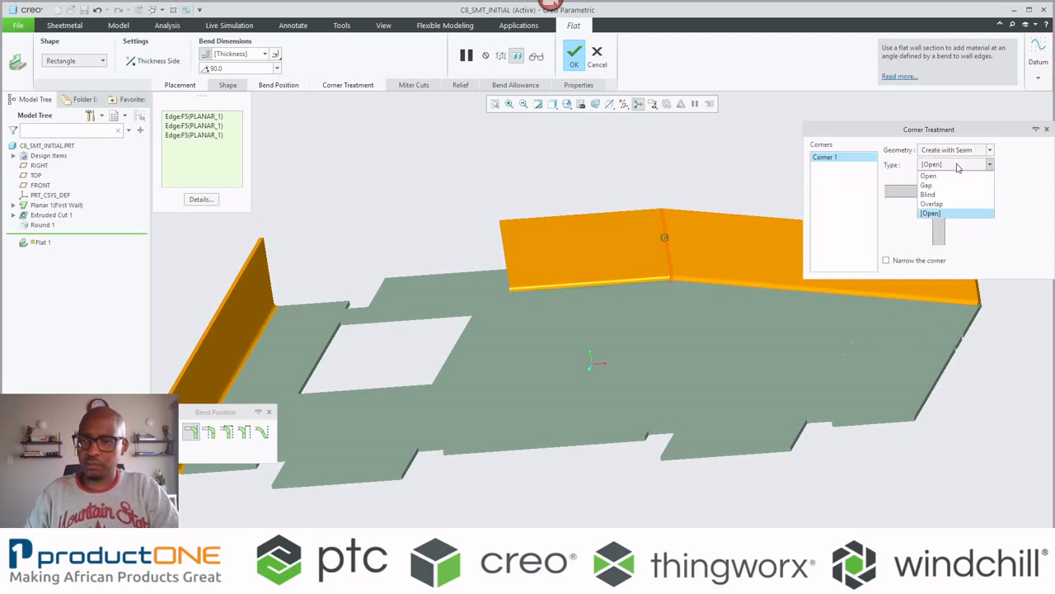
{"action": "left_click", "coordinate": [927, 185]}
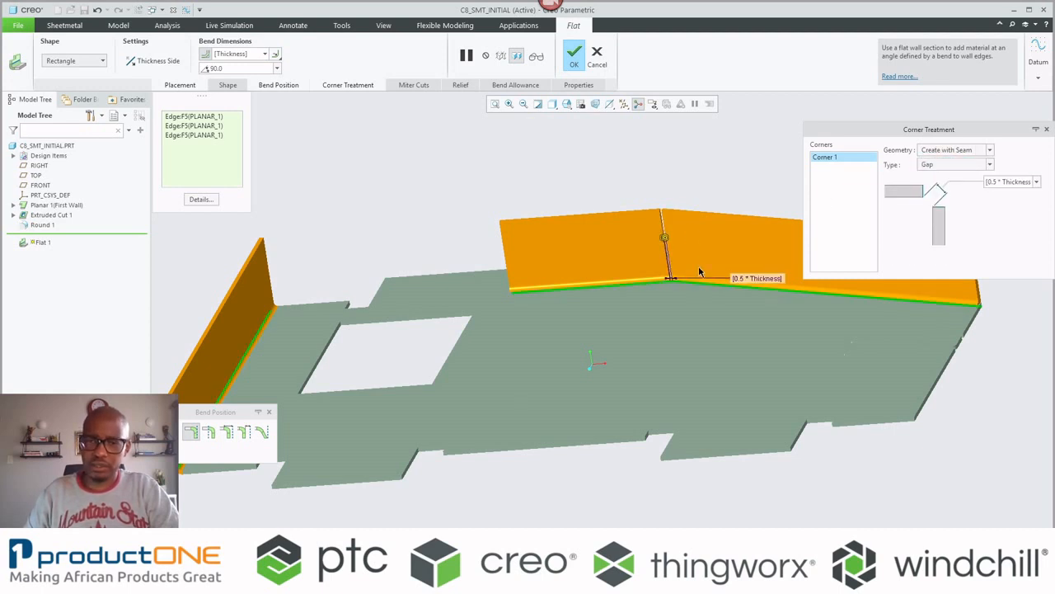
Switch the flat walls' bend position to the second option, which sets the walls inside their attachment edges.
{"action": "scroll", "coordinate": [630, 272], "scroll_direction": "up", "scroll_amount": 3}
{"action": "scroll", "coordinate": [630, 272], "scroll_direction": "down", "scroll_amount": 5}
{"action": "middle_click_drag", "start_coordinate": [580, 309], "coordinate": [596, 291]}
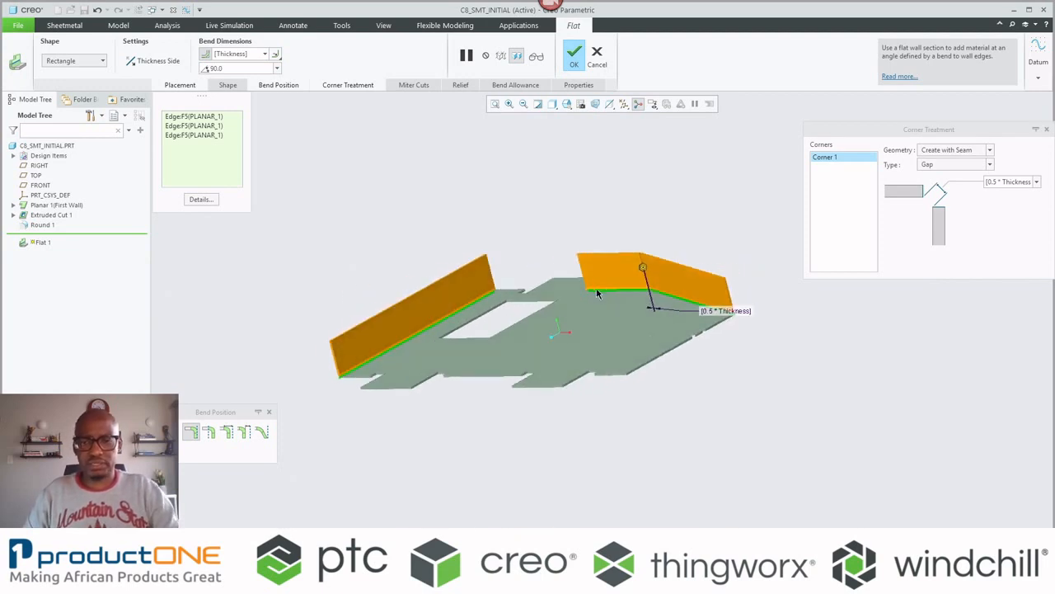
{"action": "right_click", "coordinate": [634, 203]}
{"action": "left_click", "coordinate": [660, 191]}
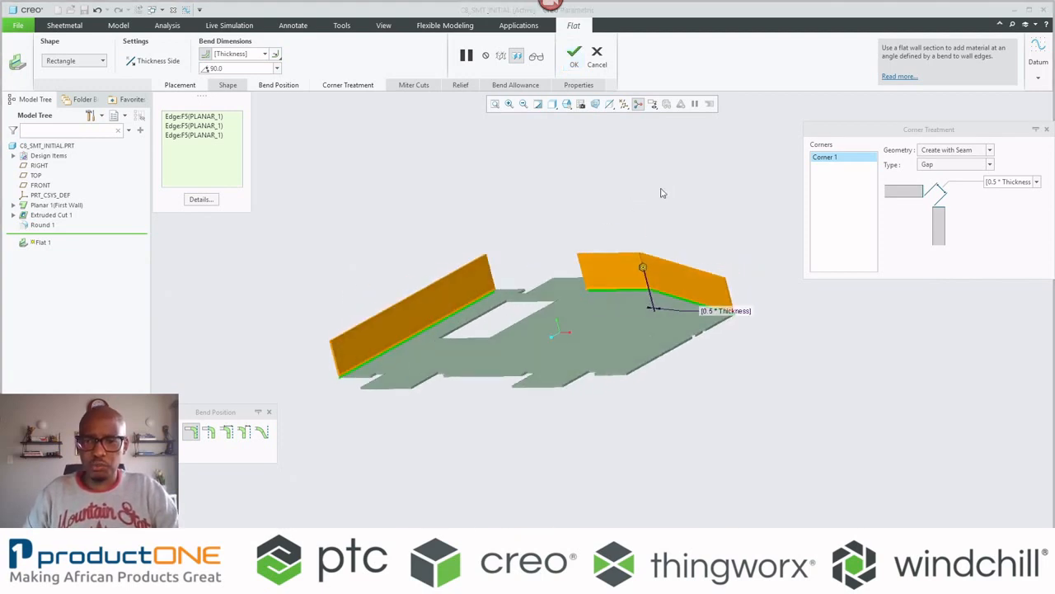
{"action": "right_click", "coordinate": [659, 190]}
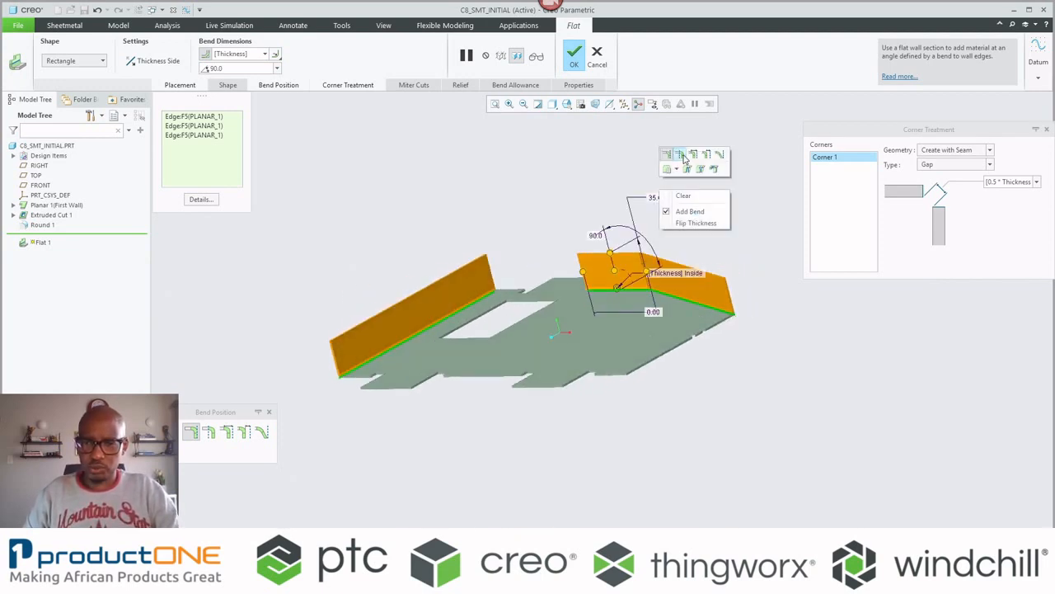
{"action": "scroll", "coordinate": [721, 280], "scroll_direction": "up", "scroll_amount": 5}
{"action": "middle_click_drag", "start_coordinate": [717, 322], "coordinate": [718, 323]}
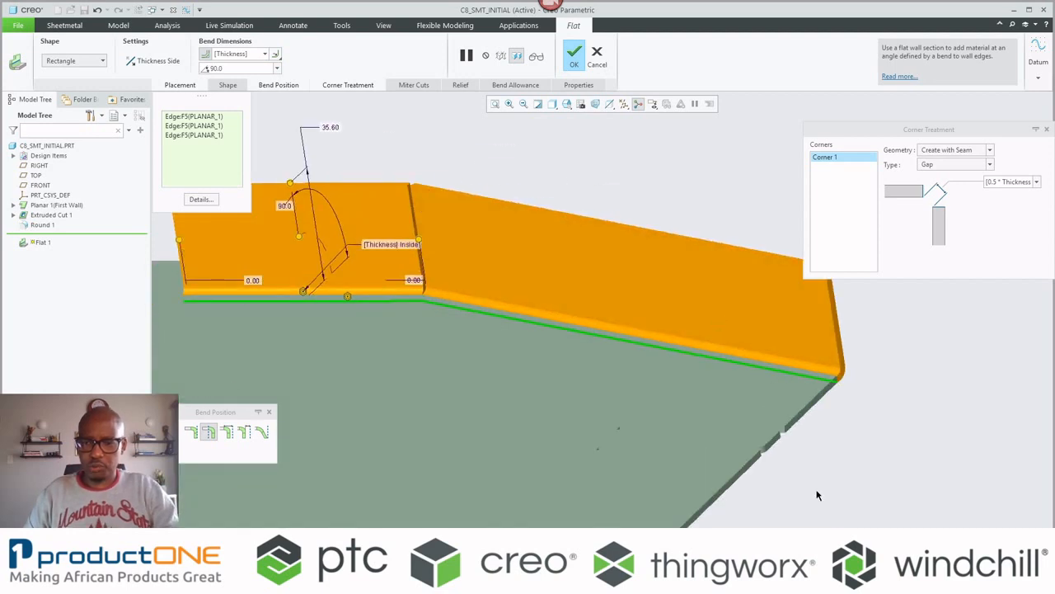
Add the two short edges at the plate's narrow end to the Flat wall placement and complete the feature.
{"action": "left_click", "coordinate": [818, 406], "text": "ctrl"}
{"action": "scroll", "coordinate": [818, 406], "scroll_direction": "down", "scroll_amount": 4}
{"action": "left_click", "coordinate": [747, 461], "text": "ctrl"}
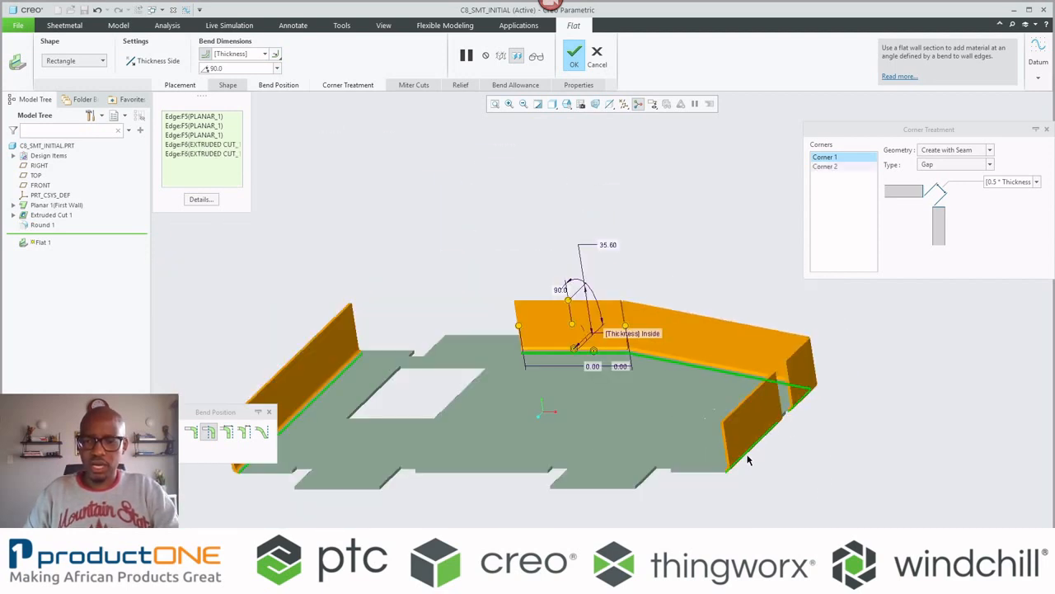
{"action": "middle_click_drag", "start_coordinate": [748, 461], "coordinate": [787, 429]}
{"action": "middle_click", "coordinate": [501, 235]}
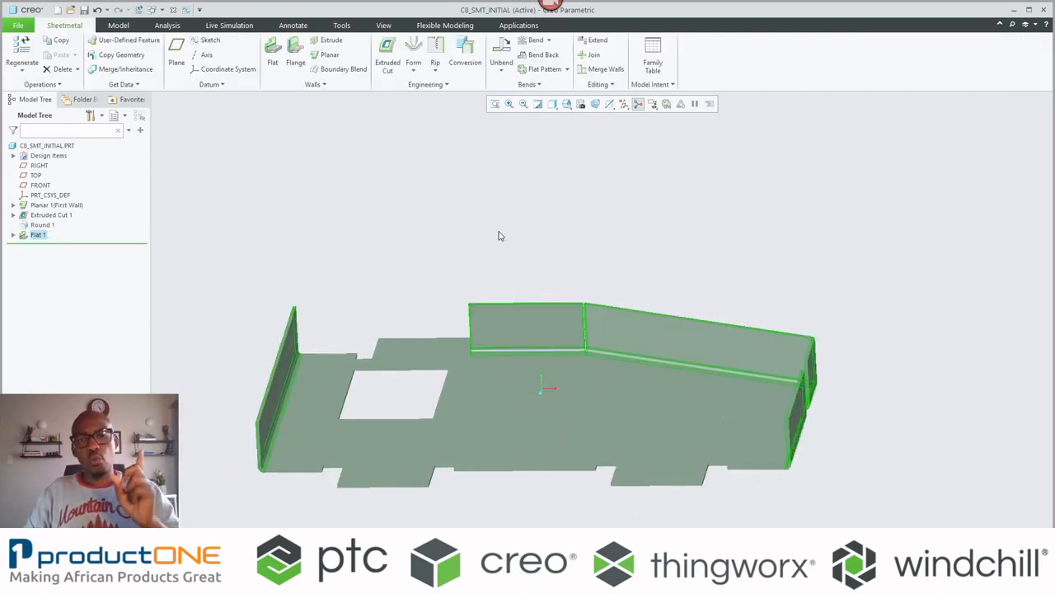
{"action": "left_click", "coordinate": [13, 236]}
{"action": "left_click", "coordinate": [13, 235]}
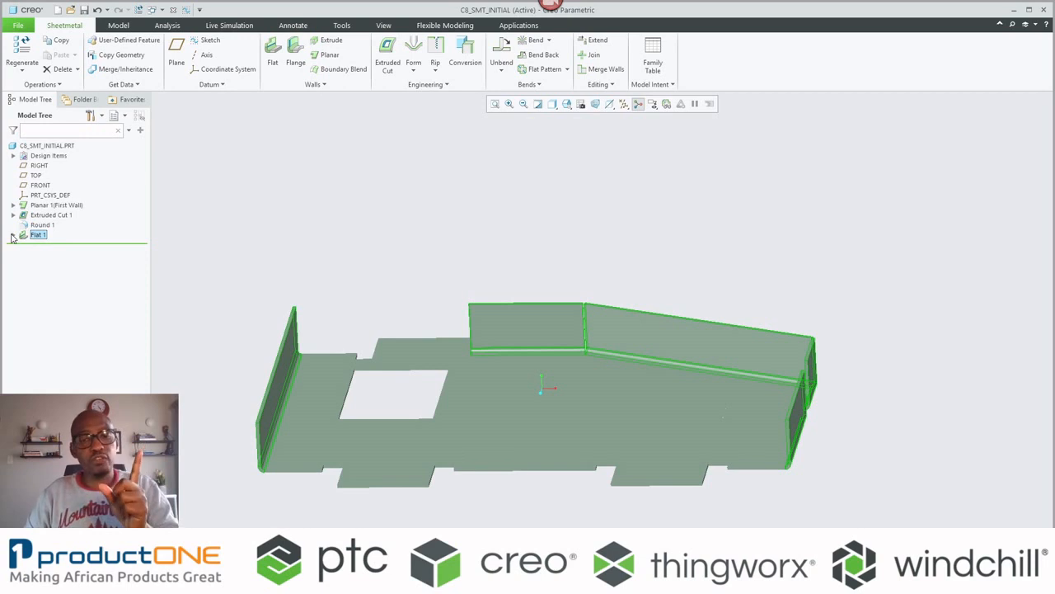
{"action": "mouse_move", "coordinate": [278, 299]}
{"action": "middle_mouse_down"}
{"action": "mouse_move", "coordinate": [250, 296]}
{"action": "mouse_move", "coordinate": [301, 299]}
{"action": "mouse_move", "coordinate": [256, 294]}
{"action": "middle_mouse_up"}
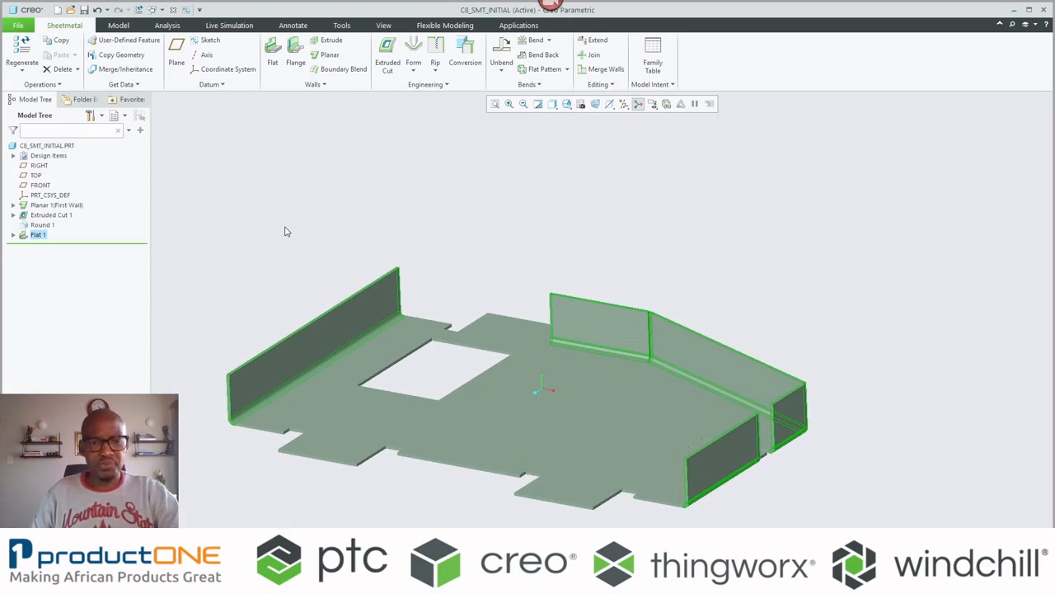
Start a new Flat wall on the outer edge of the front tab nearest the rectangular cutout.
{"action": "mouse_move", "coordinate": [305, 314]}
{"action": "middle_mouse_down"}
{"action": "mouse_move", "coordinate": [349, 313]}
{"action": "mouse_move", "coordinate": [354, 325]}
{"action": "mouse_move", "coordinate": [361, 507]}
{"action": "middle_mouse_up"}
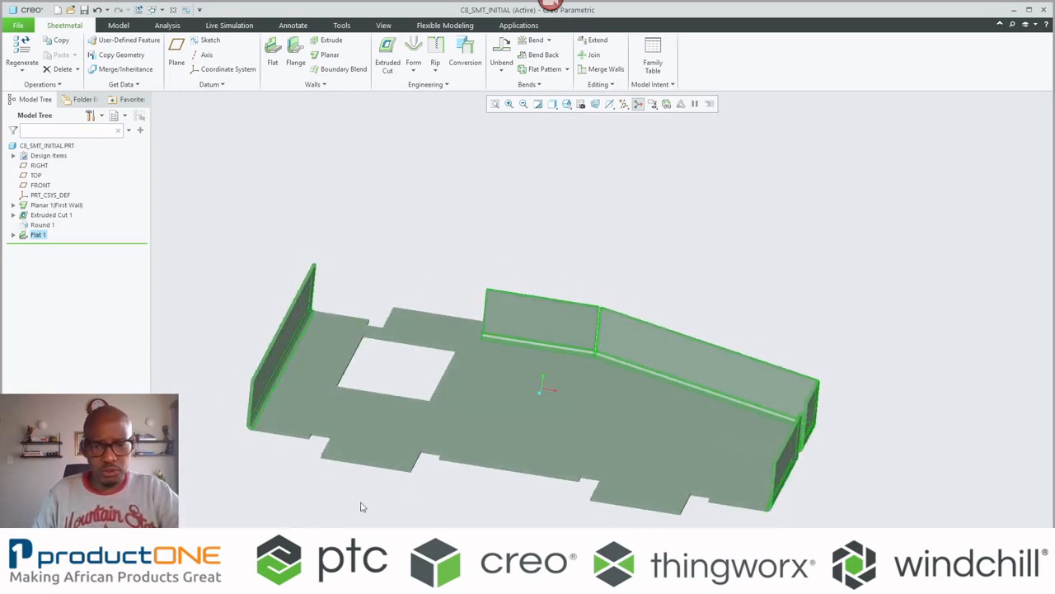
{"action": "scroll", "coordinate": [360, 507], "scroll_direction": "down", "scroll_amount": 5}
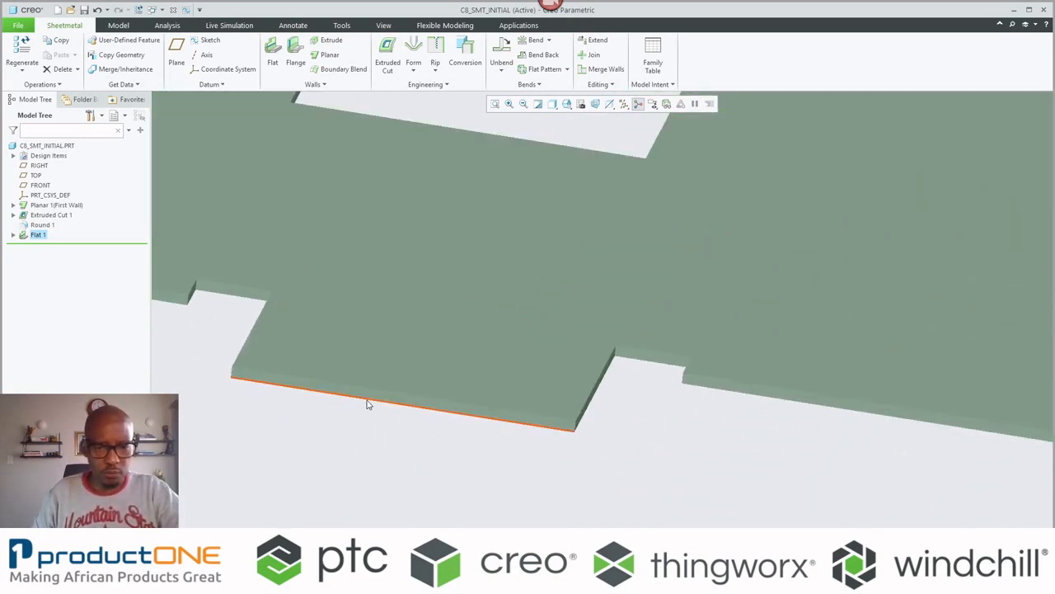
{"action": "left_click", "coordinate": [369, 404]}
{"action": "left_click", "coordinate": [415, 347]}
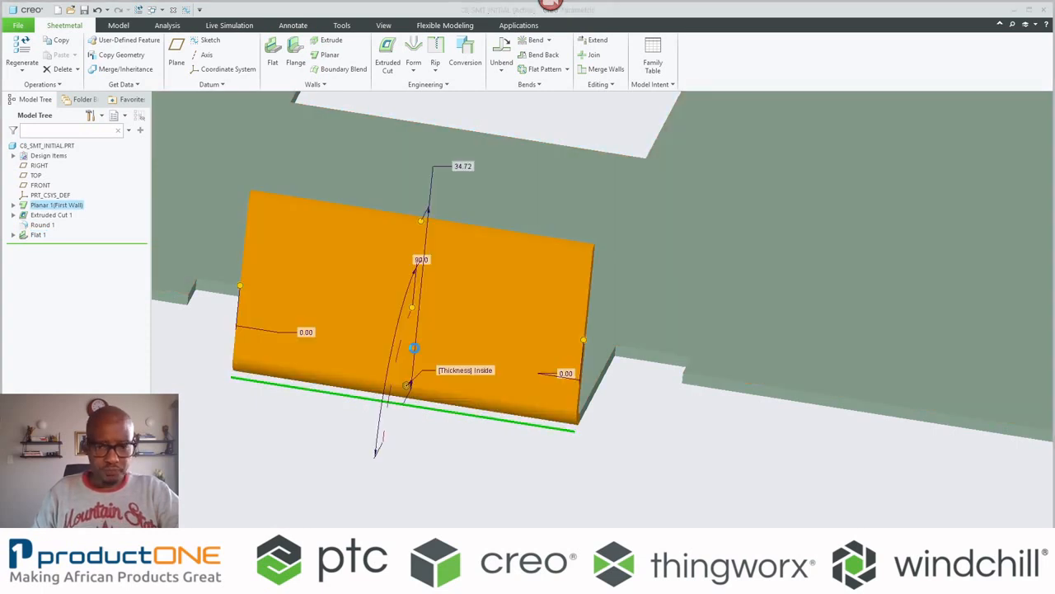
{"action": "scroll", "coordinate": [469, 433], "scroll_direction": "up", "scroll_amount": 3}
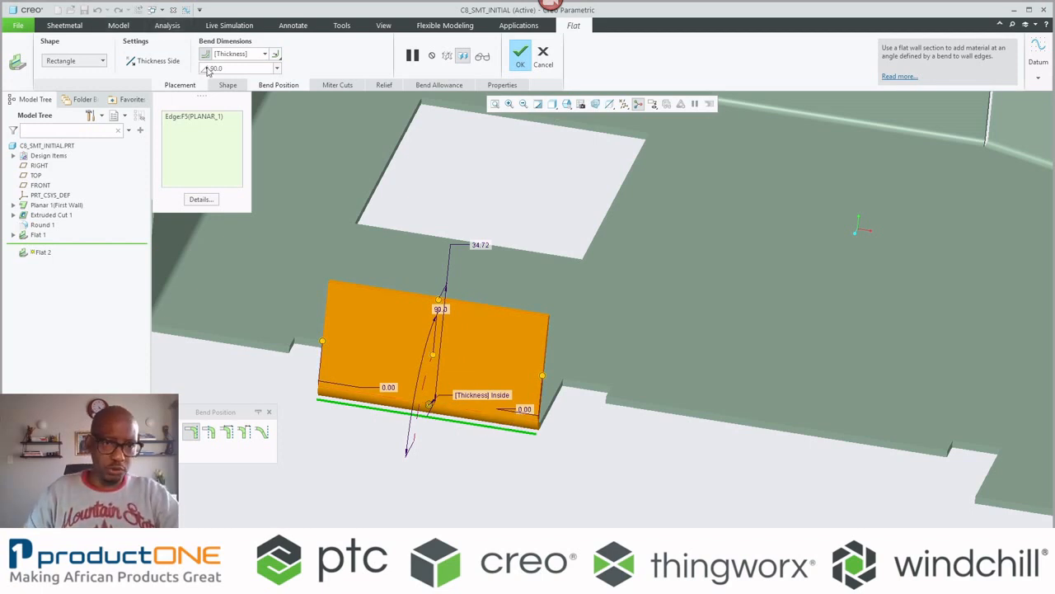
Load the saved section flat_wall_import.sec as the shape of the new flat wall.
{"action": "left_click", "coordinate": [229, 86]}
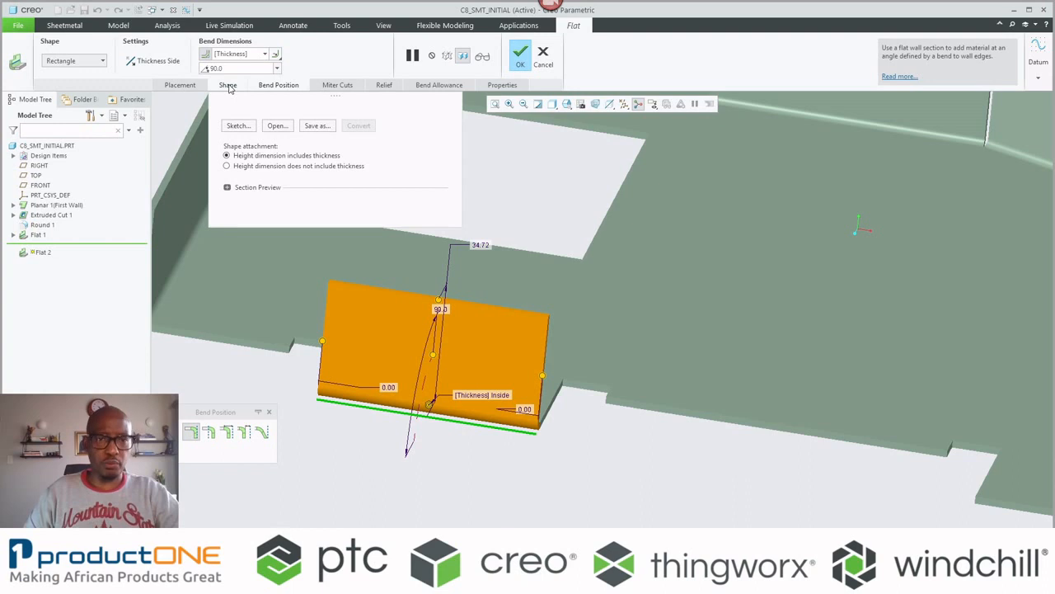
{"action": "left_click", "coordinate": [274, 126]}
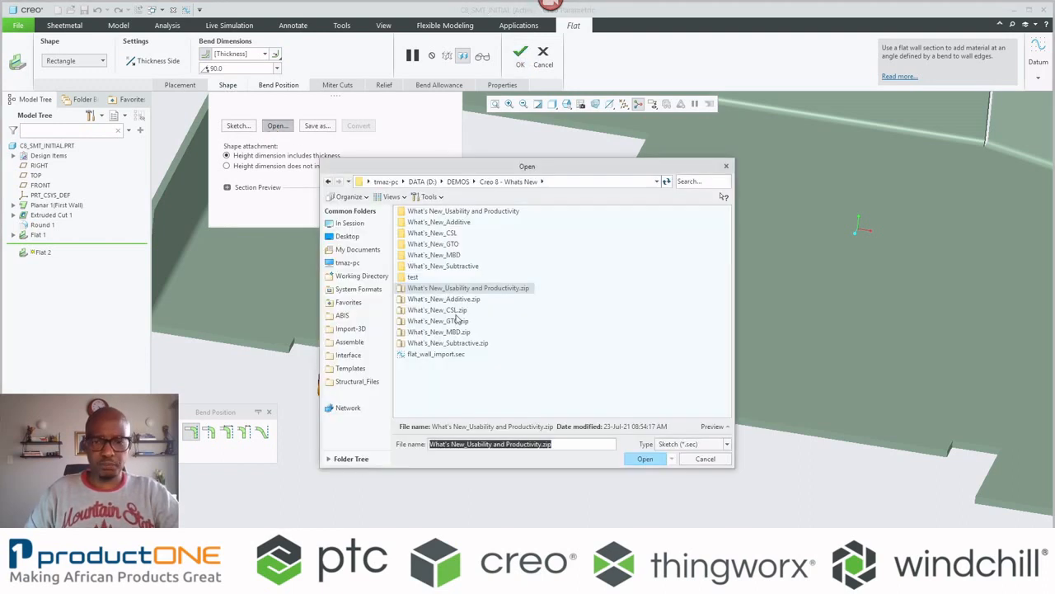
{"action": "left_click", "coordinate": [433, 355]}
{"action": "double_click", "coordinate": [433, 356]}
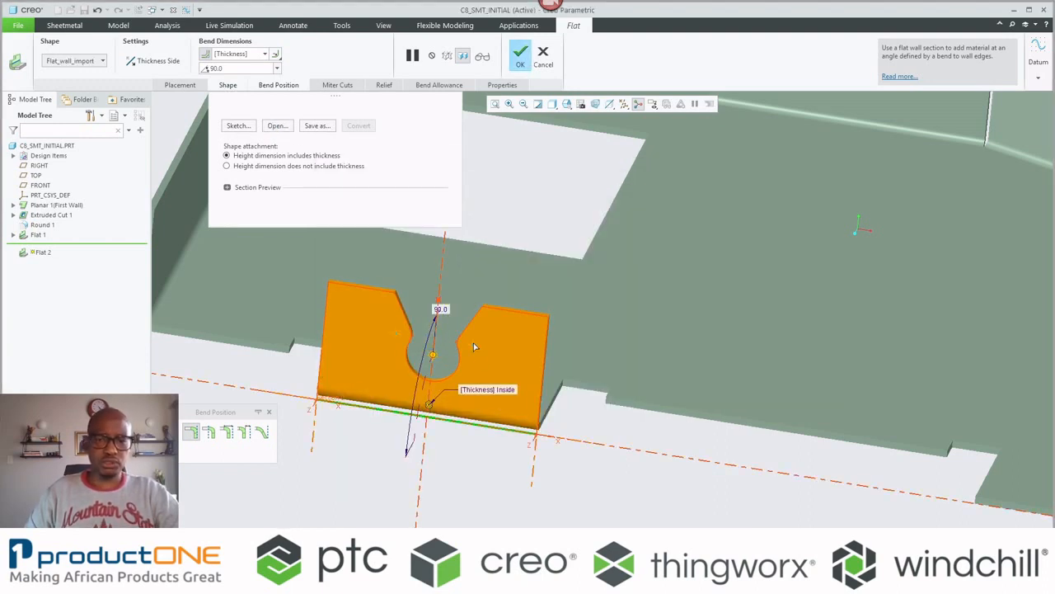
Add the far and near long edges of the rectangular cutout to the imported-shape Flat wall and complete the feature.
{"action": "scroll", "coordinate": [473, 342], "scroll_direction": "down", "scroll_amount": 3}
{"action": "left_click", "coordinate": [556, 222], "text": "ctrl"}
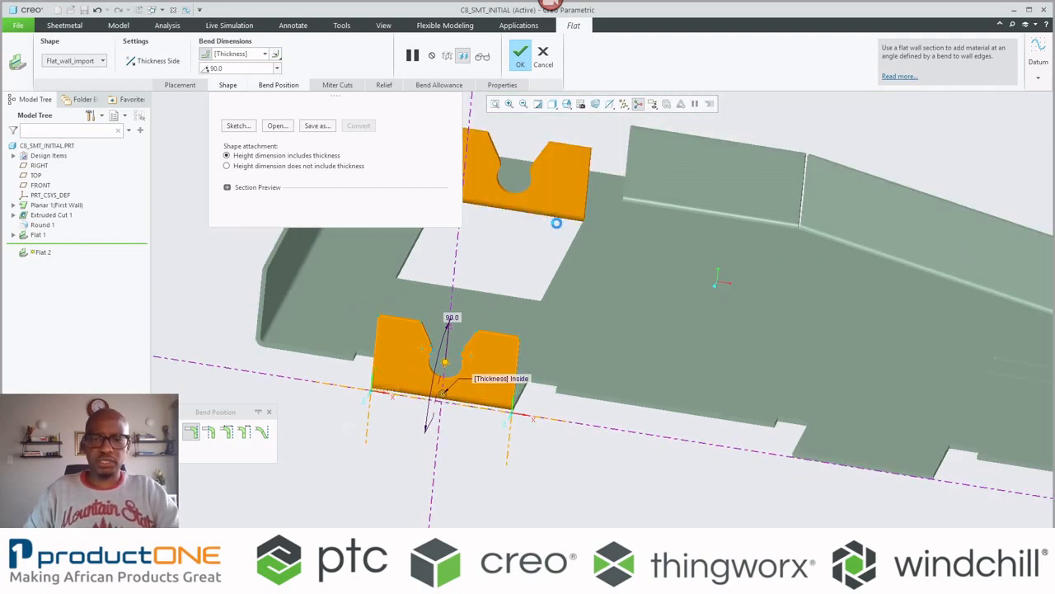
{"action": "left_click", "coordinate": [498, 302], "text": "ctrl"}
{"action": "scroll", "coordinate": [502, 306], "scroll_direction": "down", "scroll_amount": 2}
{"action": "middle_click", "coordinate": [504, 310]}
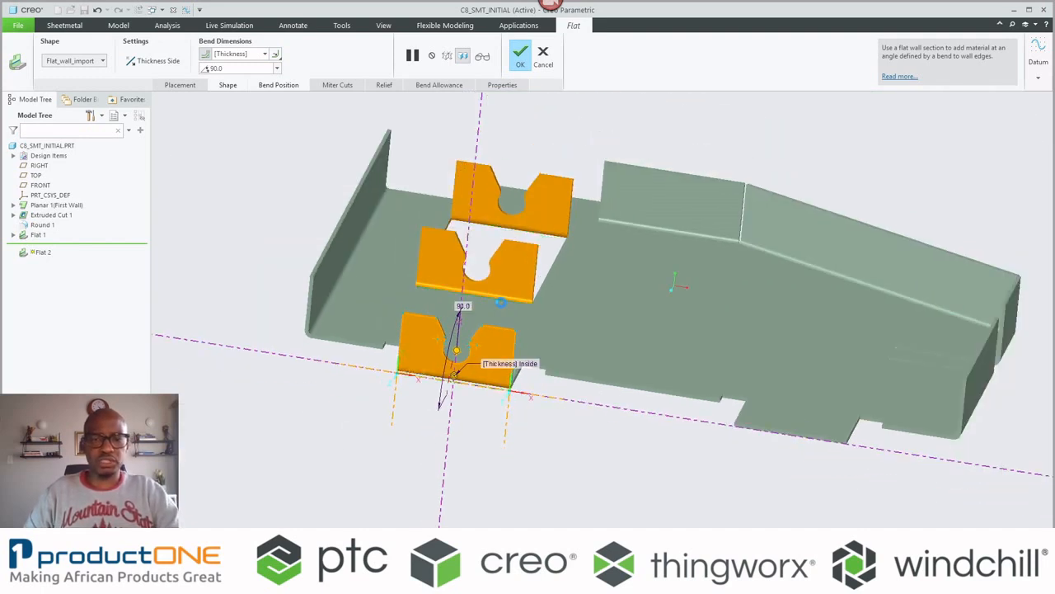
{"action": "scroll", "coordinate": [535, 336], "scroll_direction": "down", "scroll_amount": 3}
{"action": "middle_click_drag", "start_coordinate": [540, 338], "coordinate": [516, 353]}
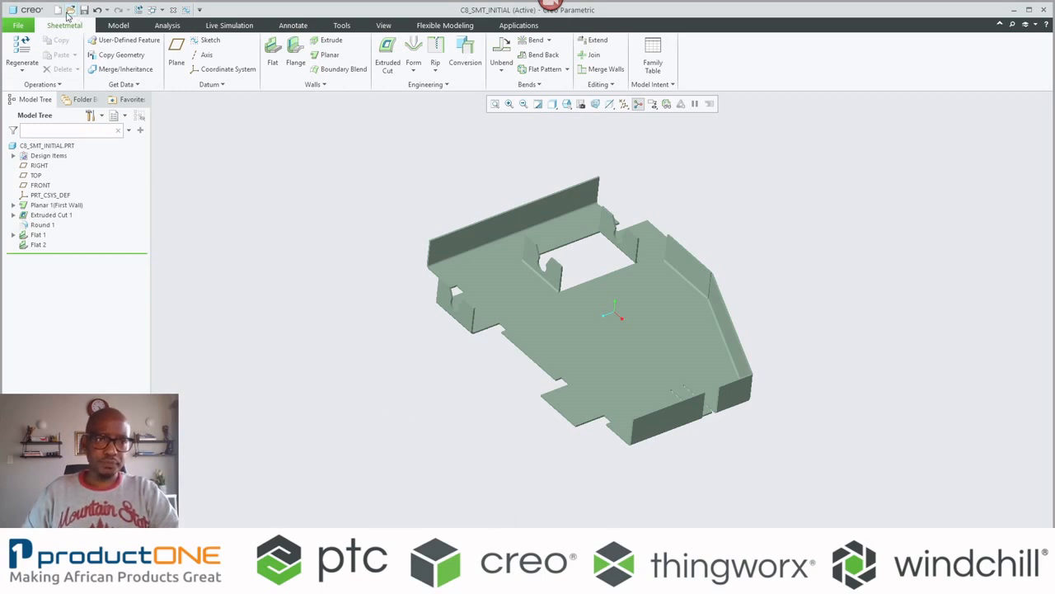
Search the Creo 8 - Whats New folder for "tow" and open multi-socket-outlet-tower-top.asm.
{"action": "left_click", "coordinate": [70, 10]}
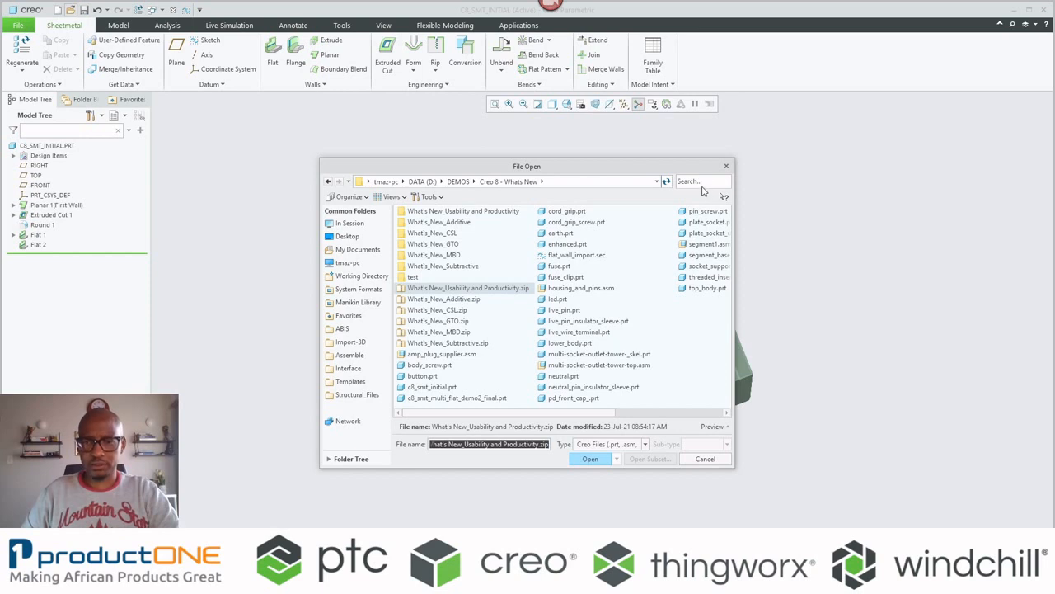
{"action": "left_click", "coordinate": [701, 183]}
{"action": "type", "text": "tow"}
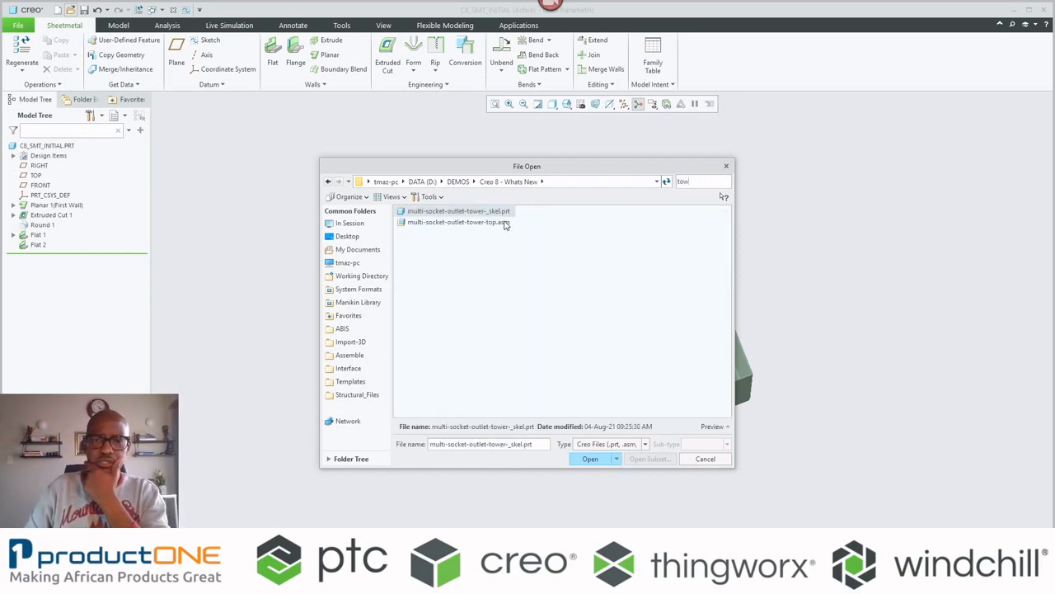
{"action": "double_click", "coordinate": [503, 222]}
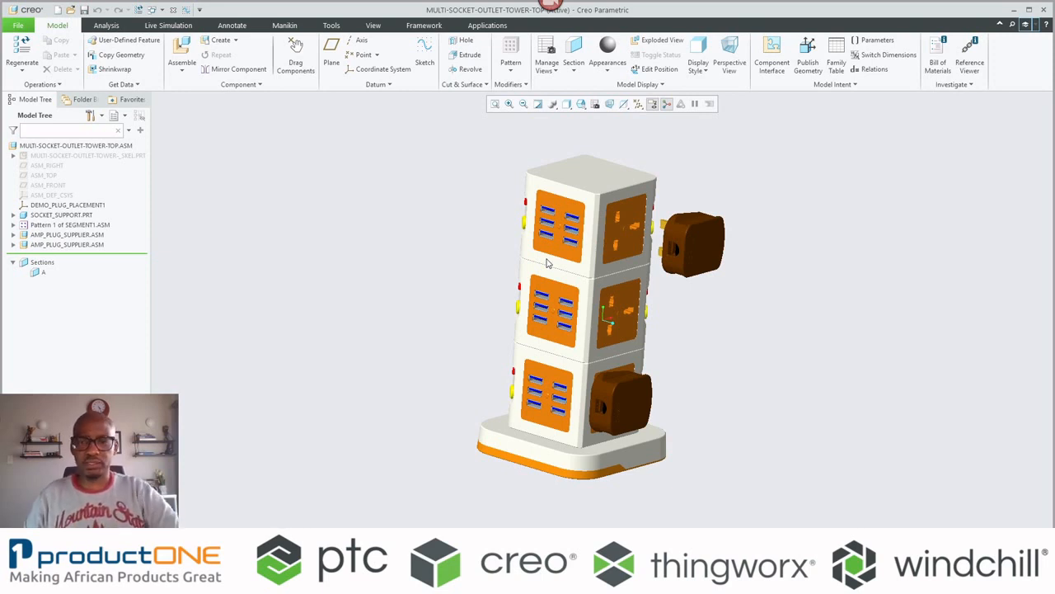
Examine the individual components inside the first AMP_PLUG_SUPPLIER.ASM subassembly and locate them in the model.
{"action": "left_click", "coordinate": [56, 235]}
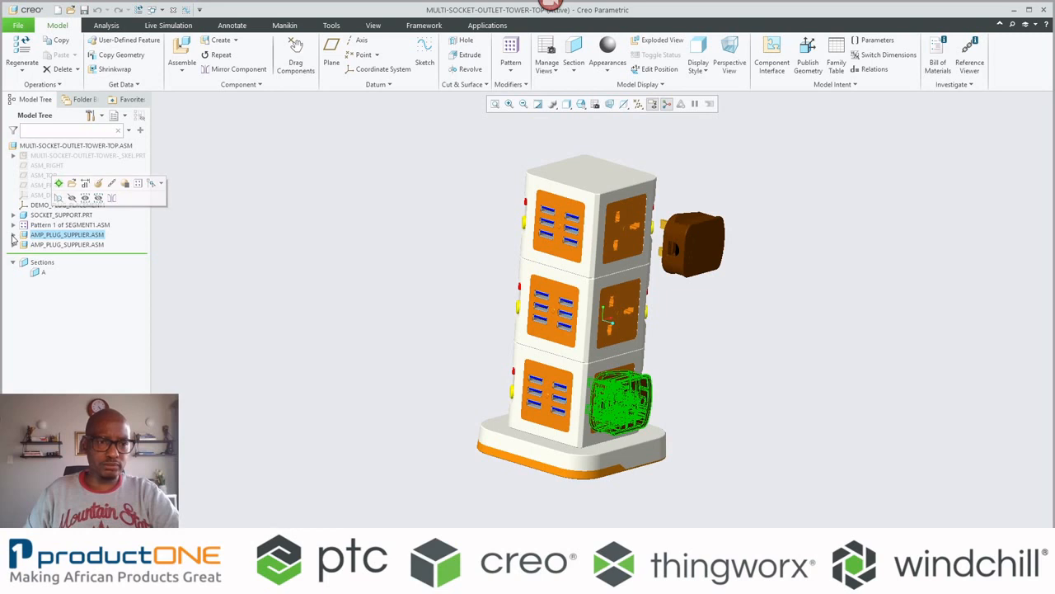
{"action": "left_click", "coordinate": [12, 236]}
{"action": "left_click", "coordinate": [62, 248]}
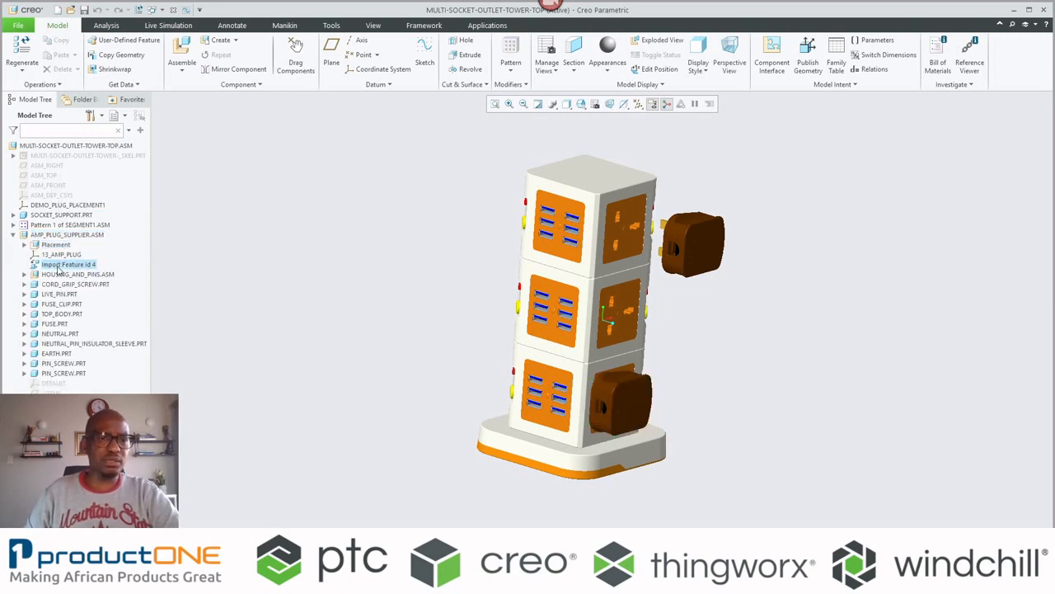
{"action": "left_click", "coordinate": [55, 383]}
{"action": "left_click", "coordinate": [60, 364]}
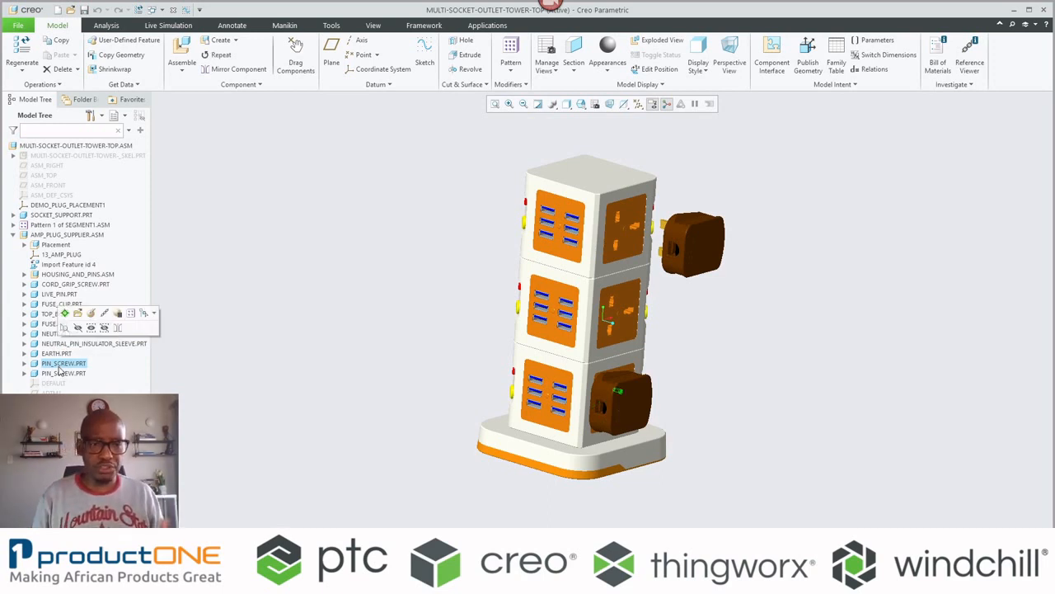
{"action": "left_click", "coordinate": [56, 286]}
{"action": "left_click", "coordinate": [58, 304]}
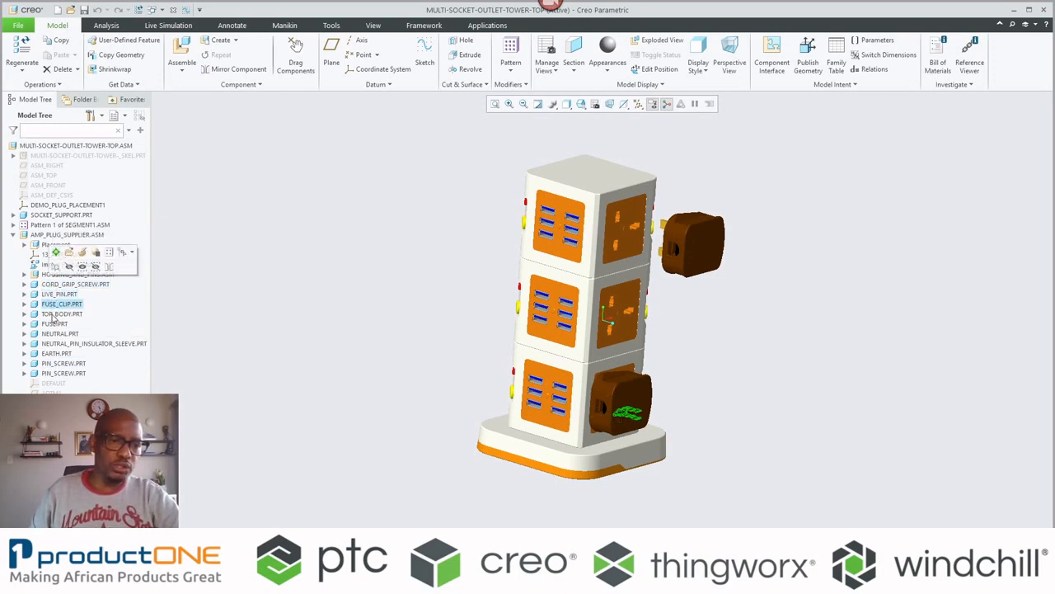
{"action": "left_click", "coordinate": [58, 314]}
{"action": "left_click", "coordinate": [58, 334]}
{"action": "left_click", "coordinate": [56, 353]}
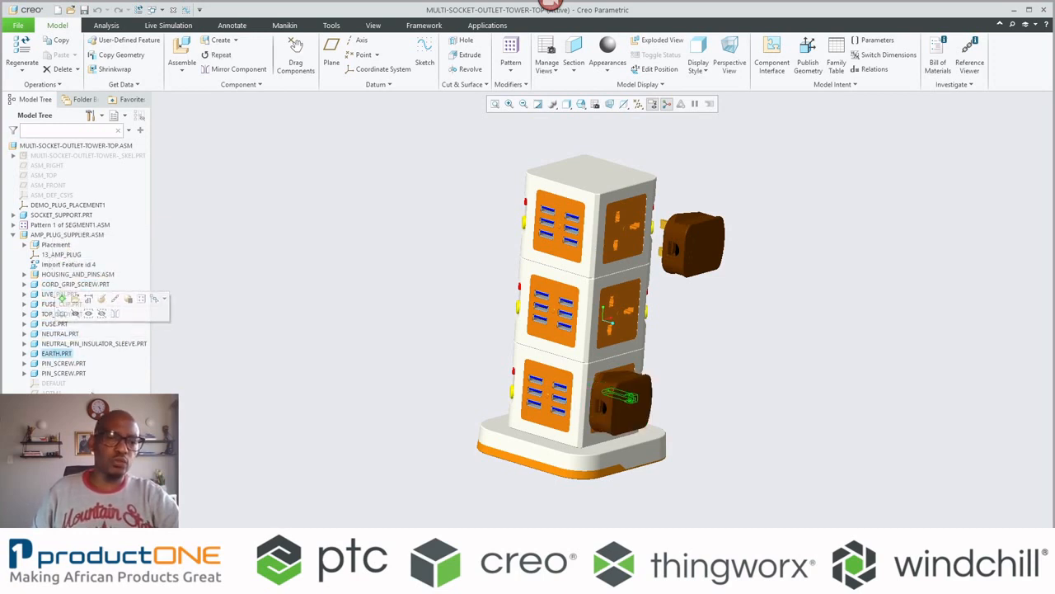
{"action": "scroll", "coordinate": [658, 216], "scroll_direction": "down", "scroll_amount": 3}
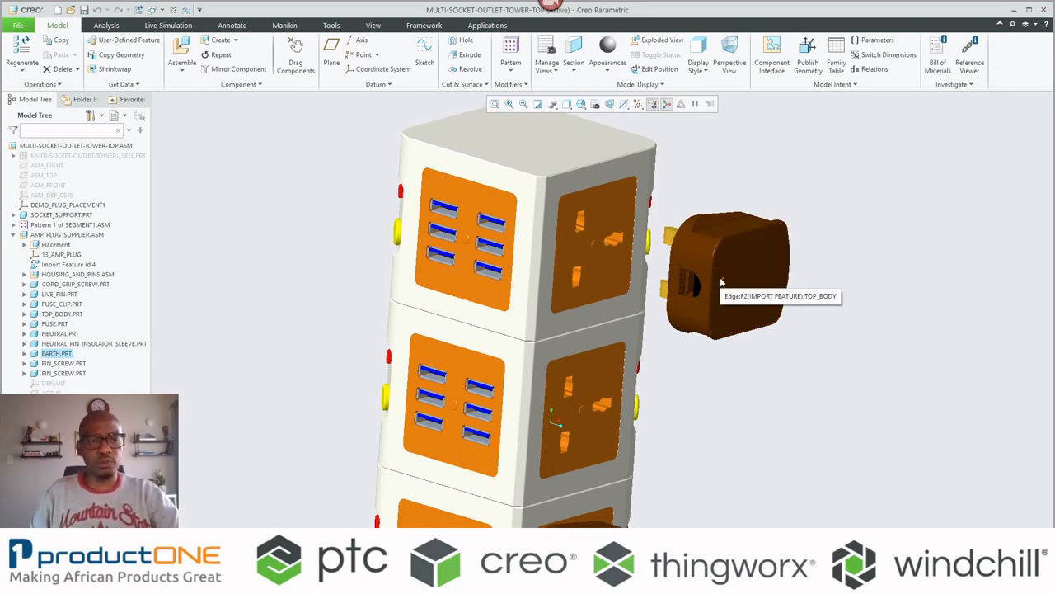
{"action": "left_click", "coordinate": [13, 235]}
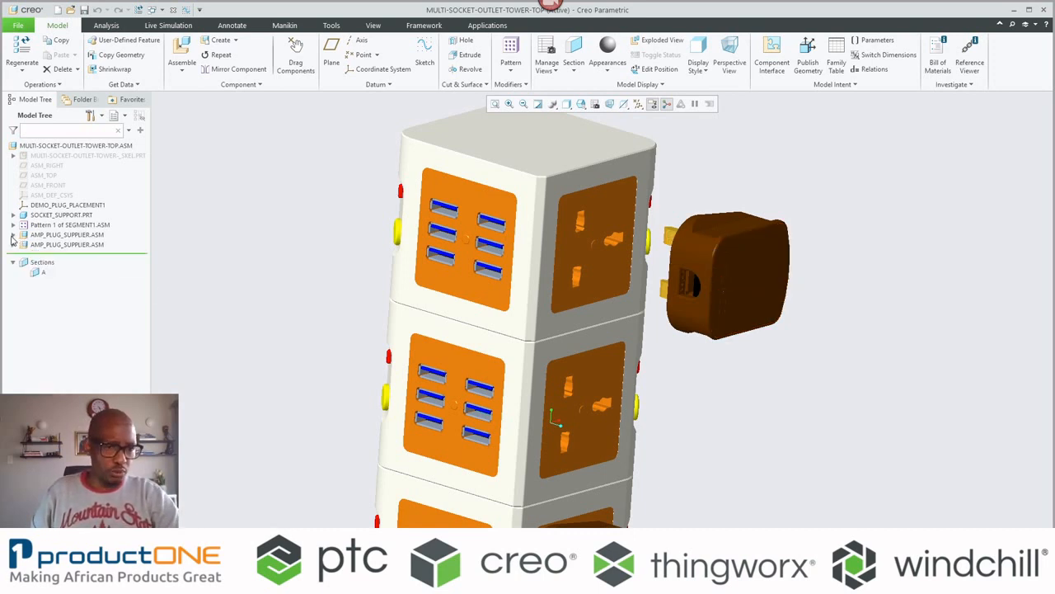
Make the first AMP_PLUG_SUPPLIER.ASM subassembly inseparable, embedding copies of all its components.
{"action": "left_click", "coordinate": [59, 237]}
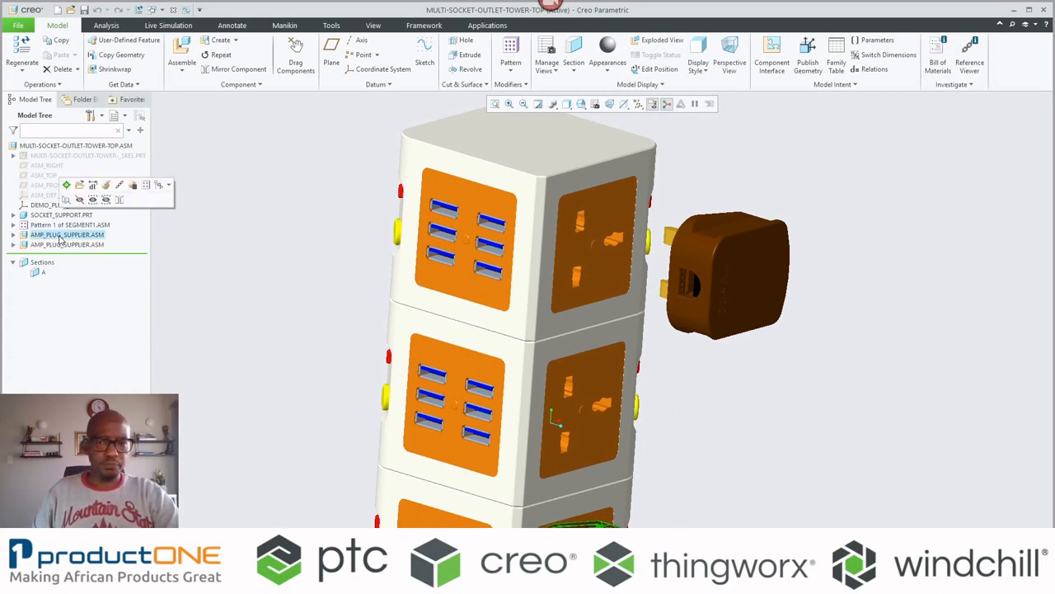
{"action": "right_click", "coordinate": [60, 239]}
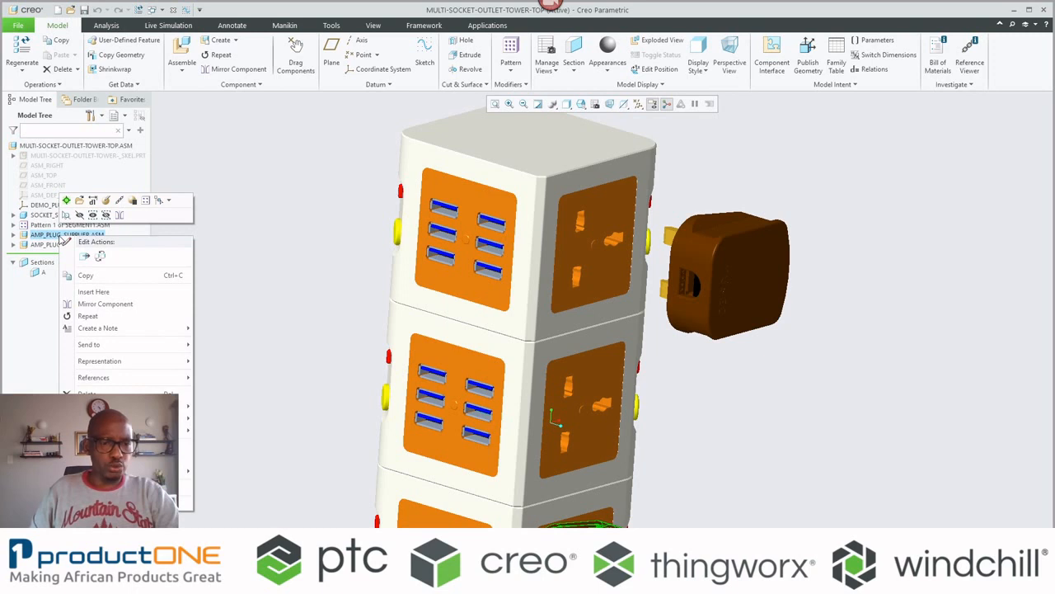
{"action": "mouse_move", "coordinate": [177, 418]}
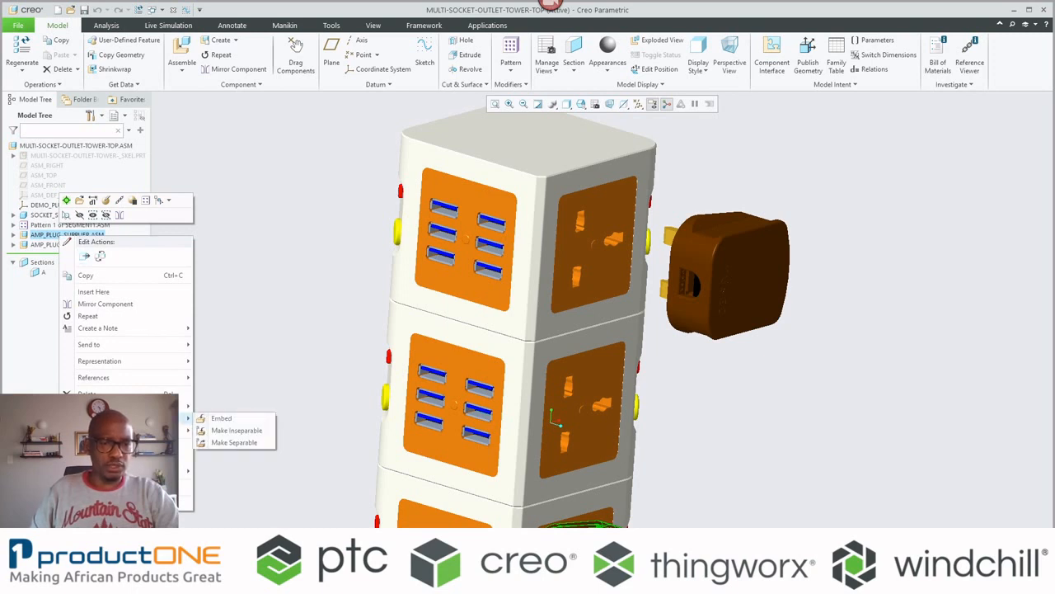
{"action": "left_click", "coordinate": [254, 430]}
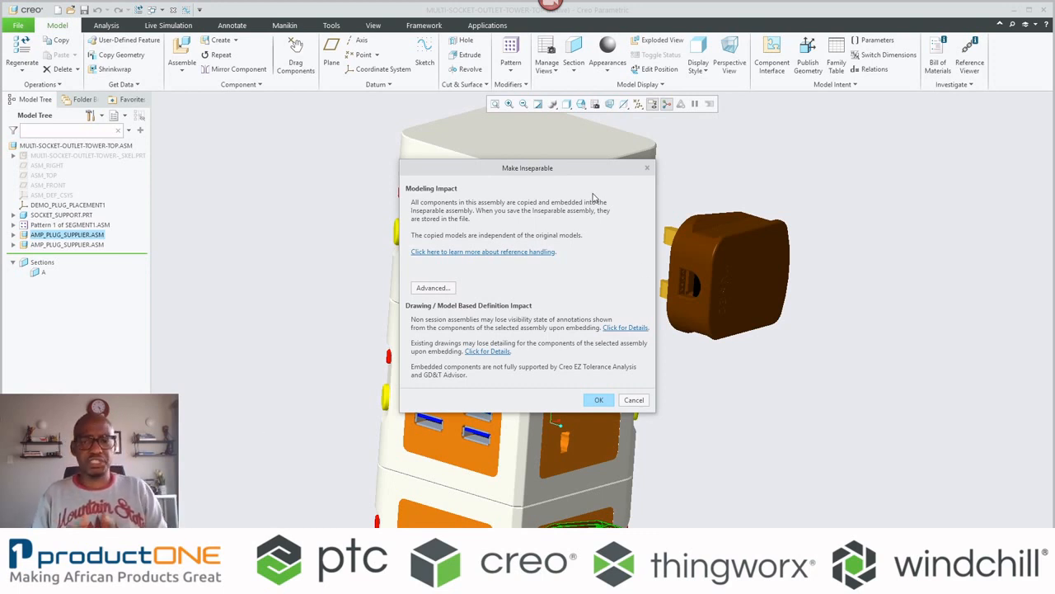
{"action": "left_click", "coordinate": [598, 400]}
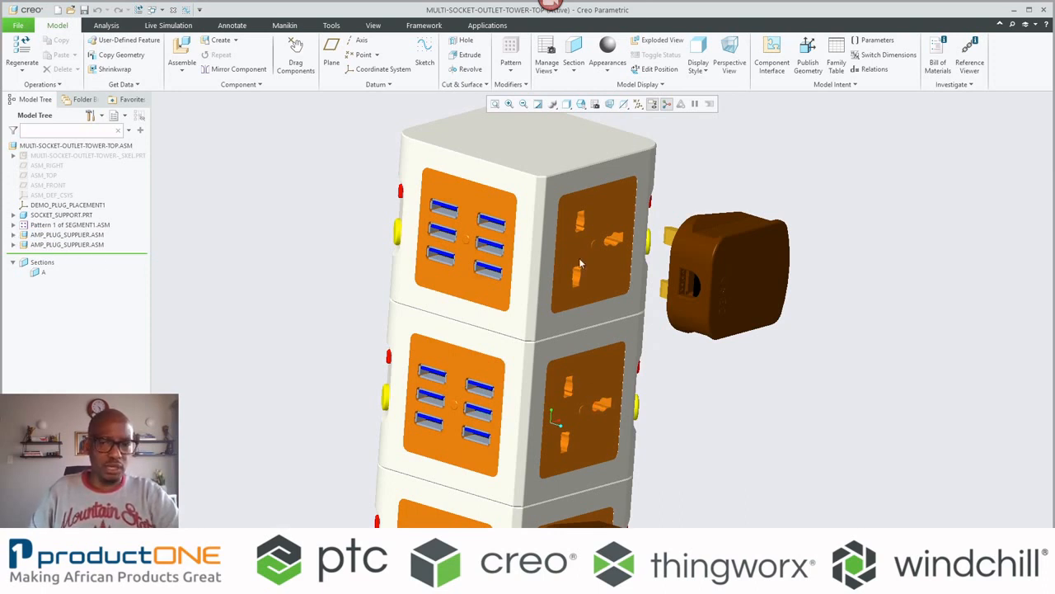
Inspect how the components of the first AMP_PLUG_SUPPLIER.ASM subassembly are listed in the model structure.
{"action": "scroll", "coordinate": [578, 257], "scroll_direction": "up", "scroll_amount": 3}
{"action": "left_click", "coordinate": [13, 235]}
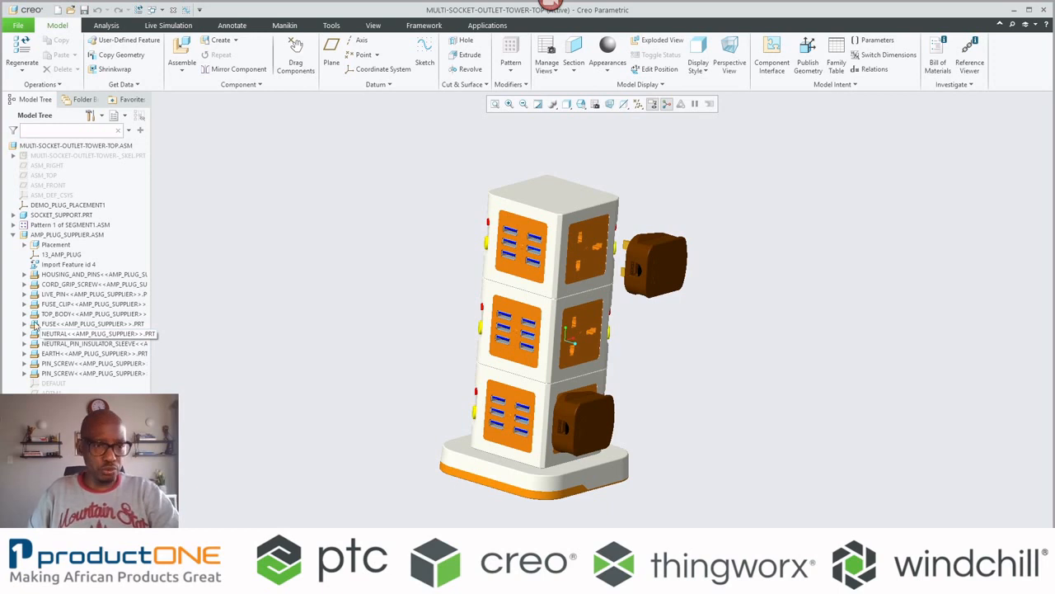
{"action": "right_click", "coordinate": [61, 237]}
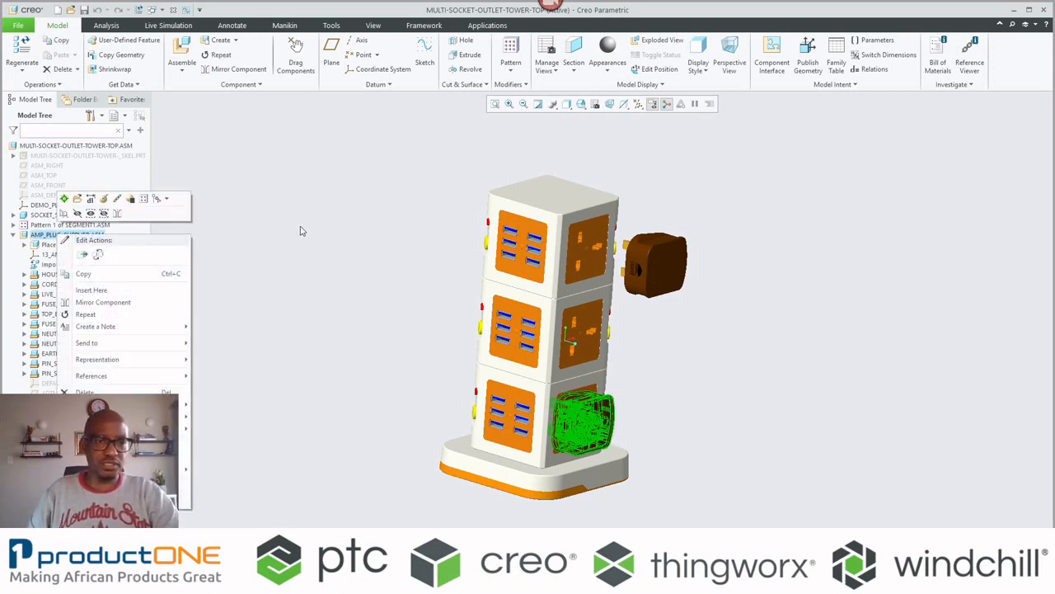
{"action": "left_click", "coordinate": [300, 228]}
Check the contents of the test folder inside Creo 8 - Whats New without opening a file.
{"action": "left_click", "coordinate": [71, 9]}
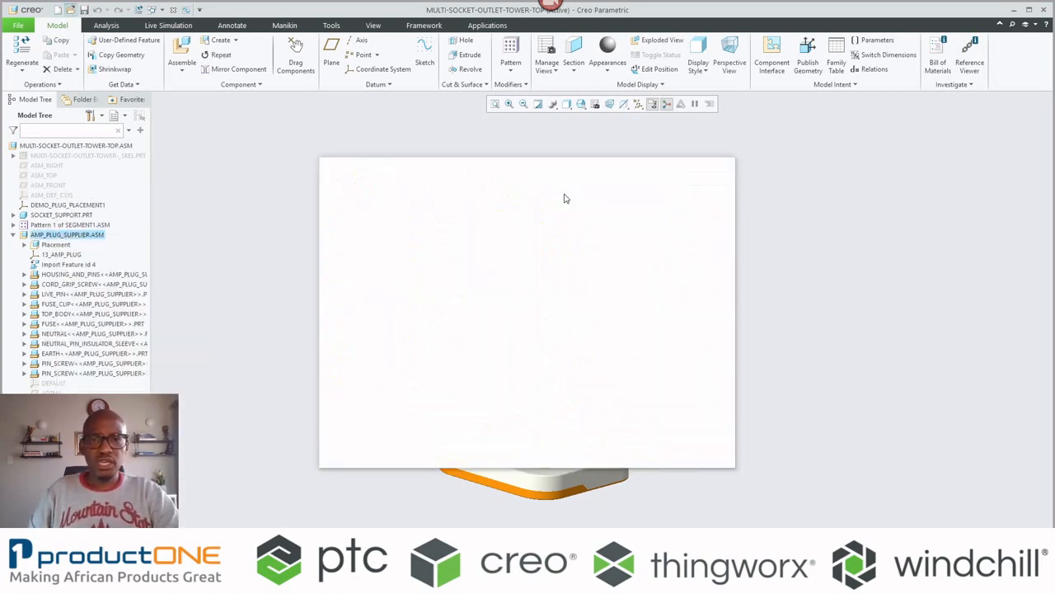
{"action": "left_click", "coordinate": [420, 280]}
{"action": "double_click", "coordinate": [420, 279]}
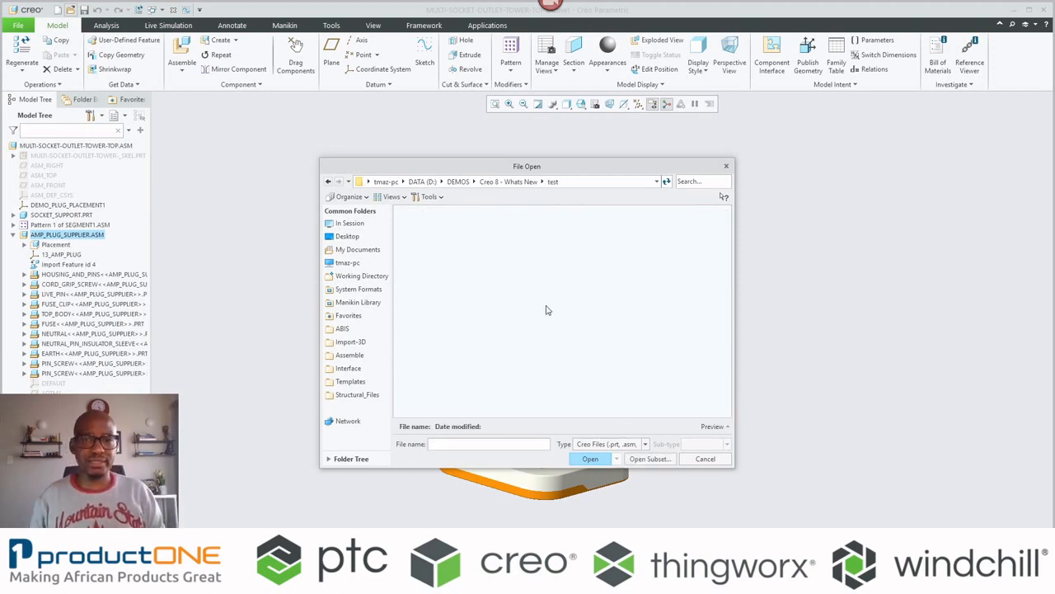
{"action": "left_click", "coordinate": [723, 460]}
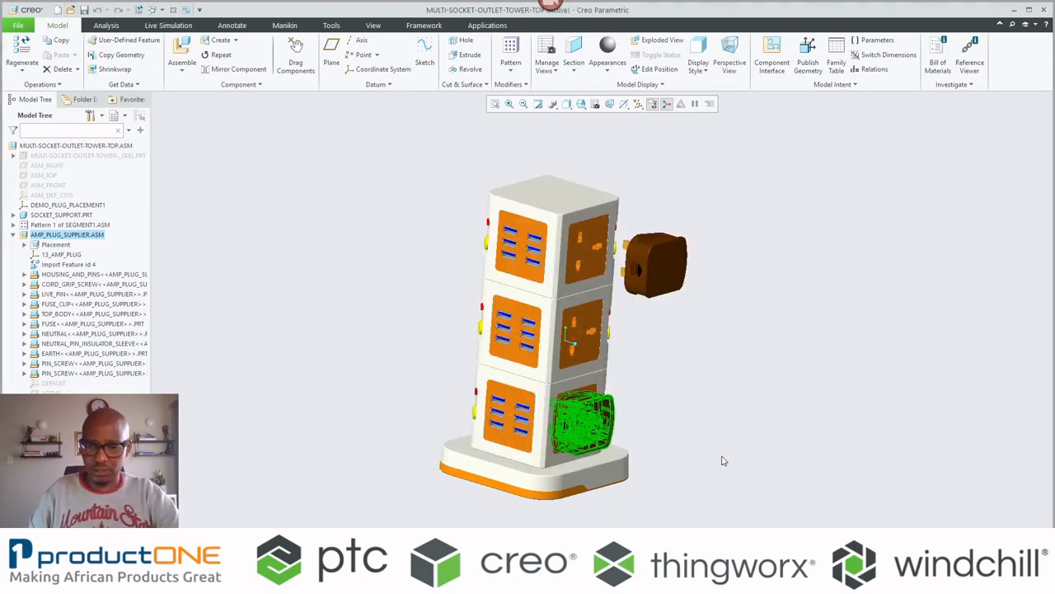
Open the inseparable AMP_PLUG_SUPPLIER.ASM subassembly in its own window.
{"action": "right_click", "coordinate": [89, 238]}
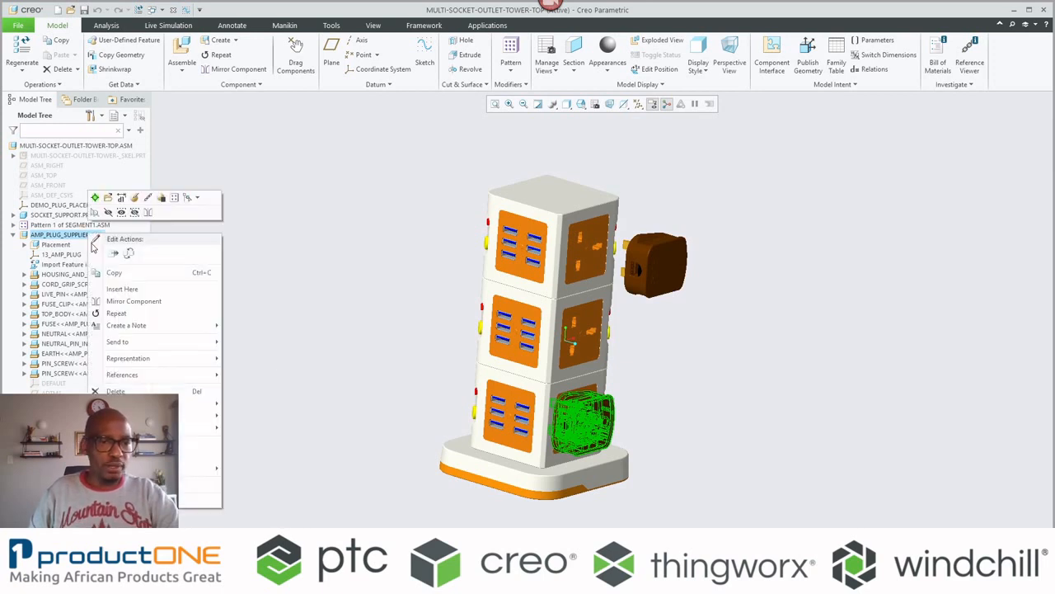
{"action": "left_click", "coordinate": [112, 199]}
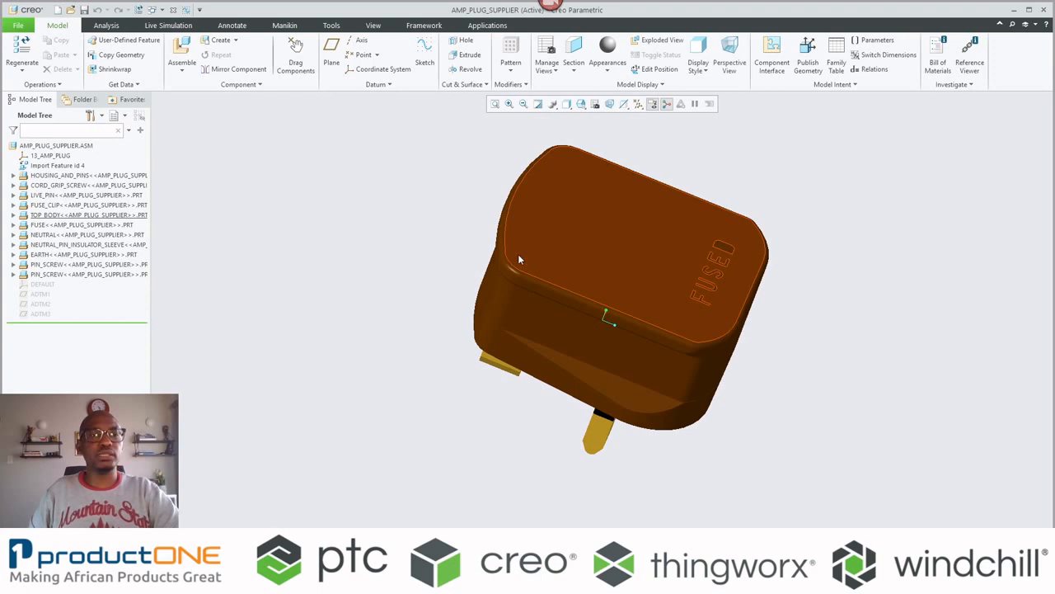
{"action": "left_click", "coordinate": [18, 26]}
{"action": "left_click", "coordinate": [21, 103]}
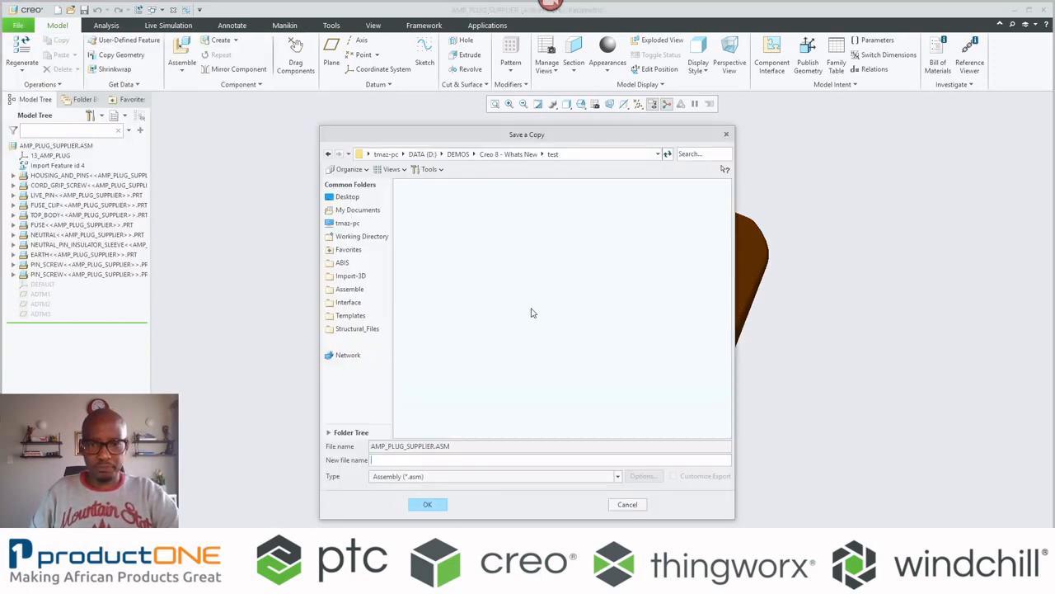
{"action": "left_click", "coordinate": [628, 504]}
Save a backup of AMP_PLUG_SUPPLIER.ASM to the test folder.
{"action": "left_click", "coordinate": [12, 28]}
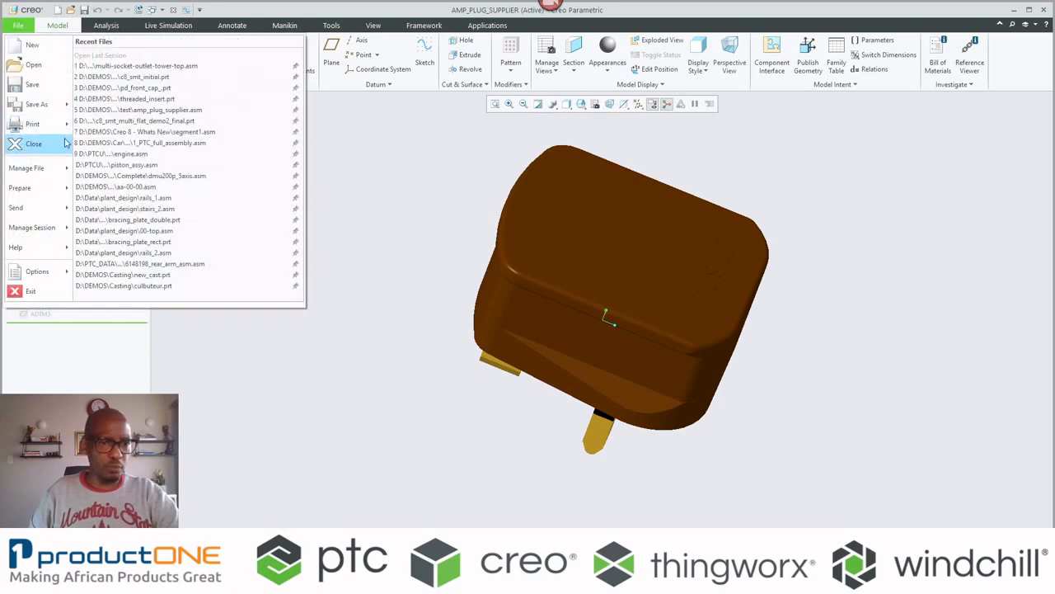
{"action": "mouse_move", "coordinate": [33, 104]}
{"action": "left_click", "coordinate": [120, 87]}
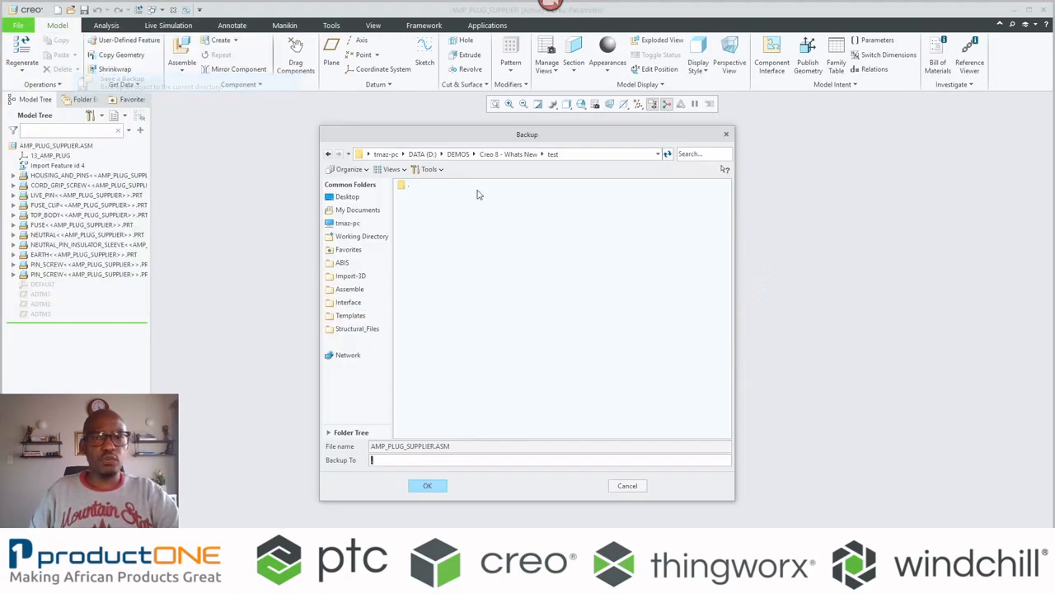
{"action": "key", "text": "Return"}
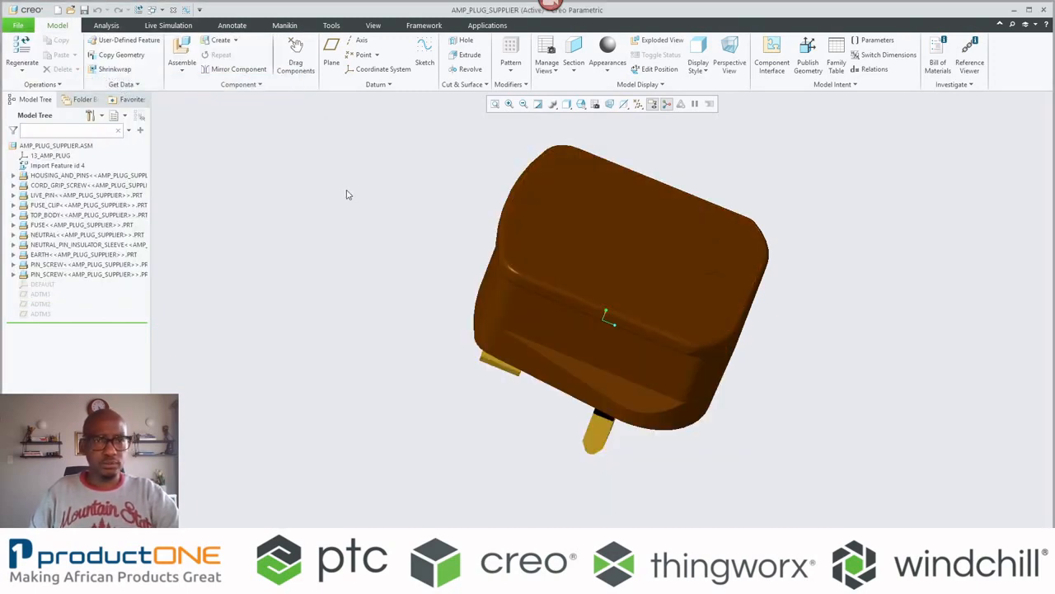
Close all open model windows and erase the models that are not displayed from the session.
{"action": "left_click", "coordinate": [171, 11]}
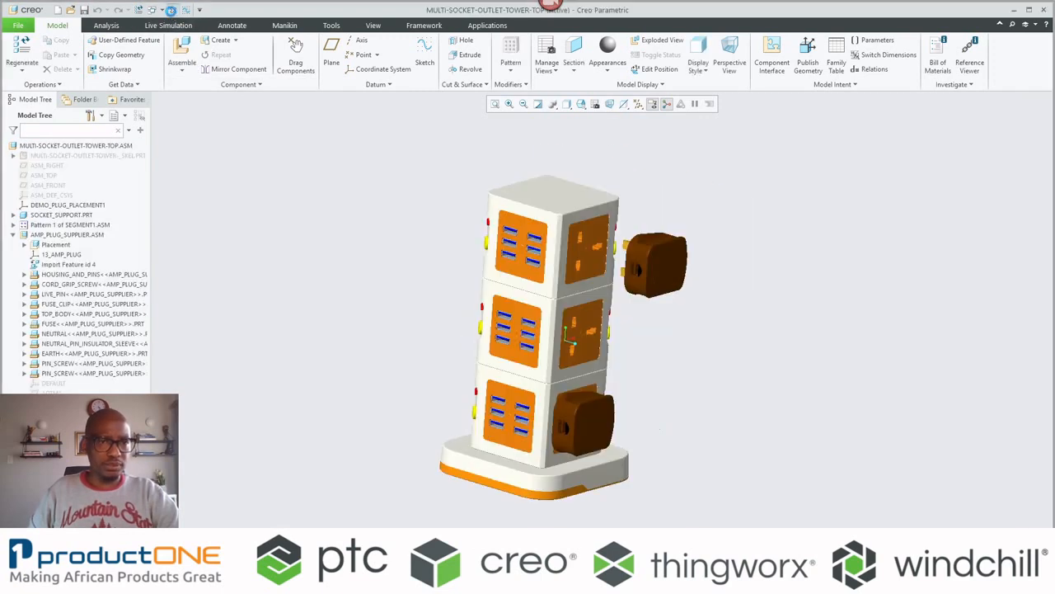
{"action": "left_click", "coordinate": [171, 11]}
{"action": "left_click", "coordinate": [170, 12]}
{"action": "left_click", "coordinate": [158, 56]}
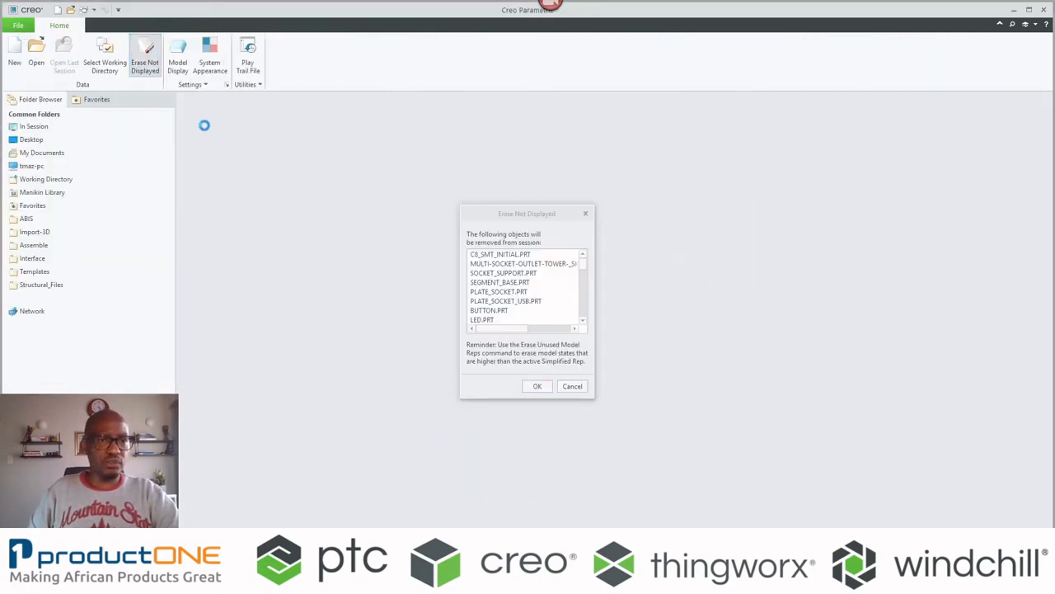
{"action": "key", "text": "Return"}
Open amp_plug_supplier.asm from the test folder and view the plug from its pin side.
{"action": "left_click", "coordinate": [36, 54]}
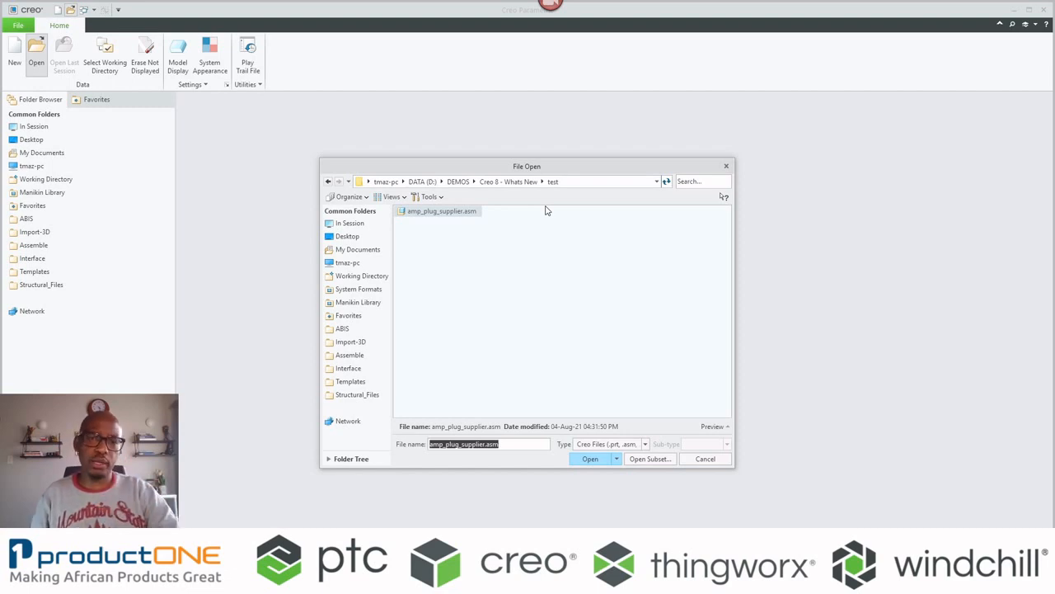
{"action": "key", "text": "Return"}
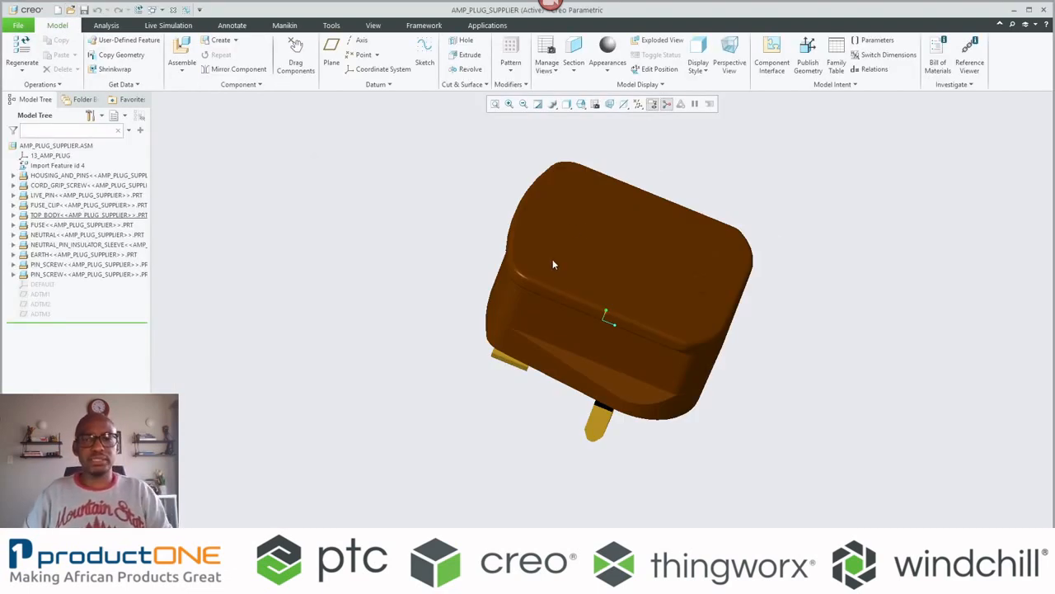
{"action": "middle_click_drag", "start_coordinate": [553, 264], "coordinate": [305, 499]}
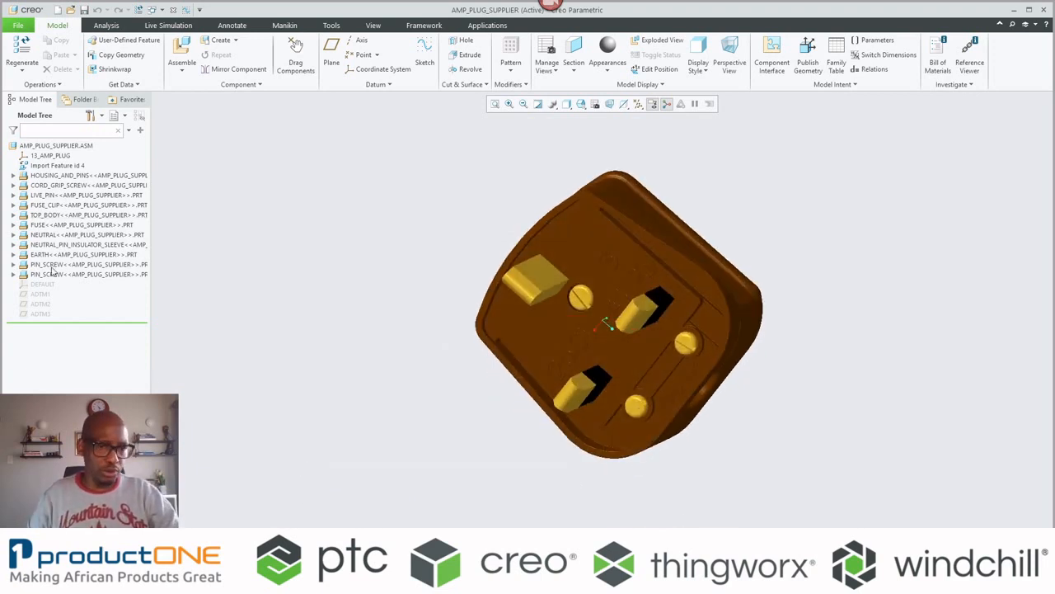